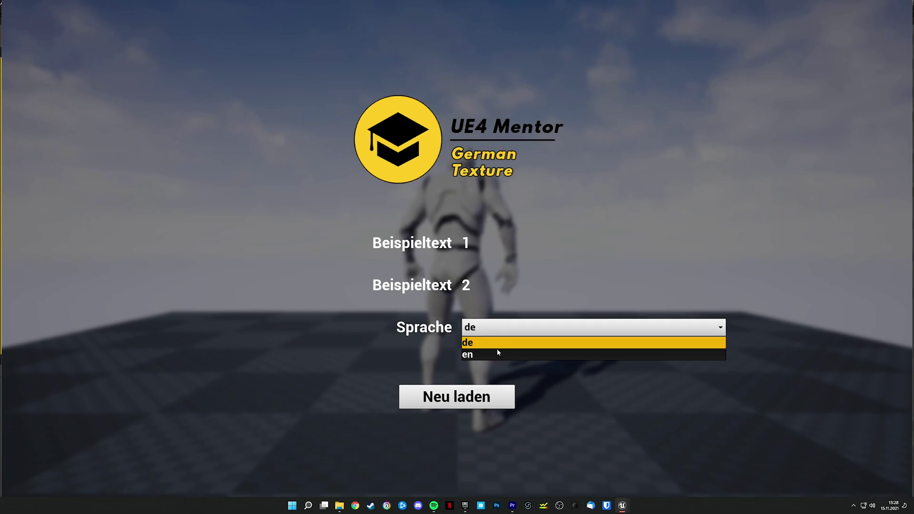
- Test the running game's language selection by switching to en and reloading, then back to de and reloading
click(496, 353)
click(480, 400)
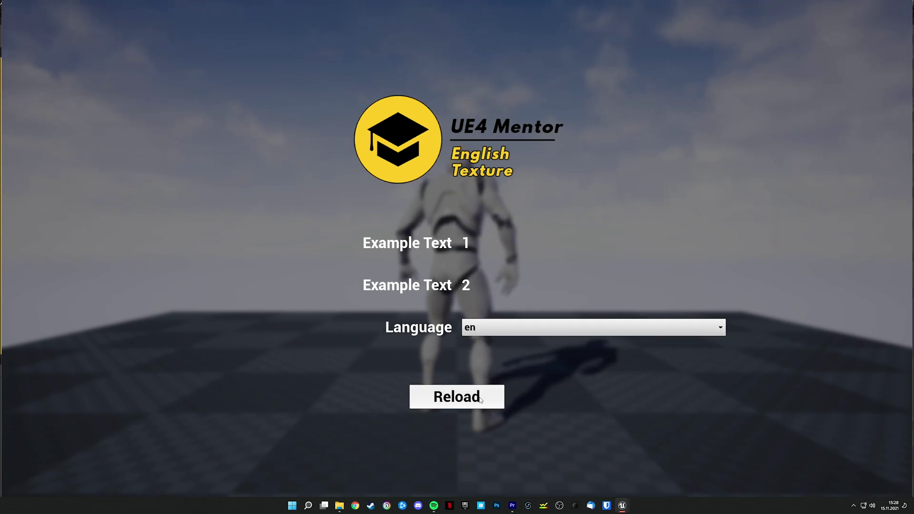
click(511, 330)
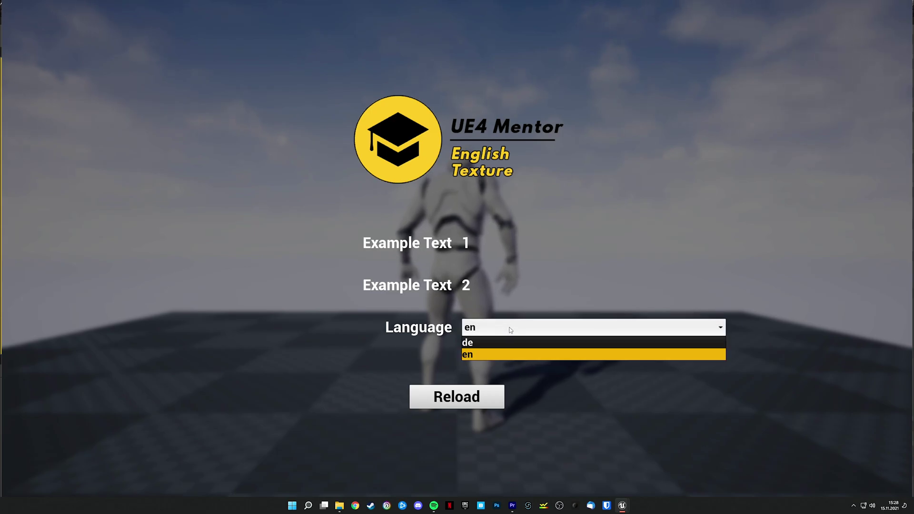
click(500, 342)
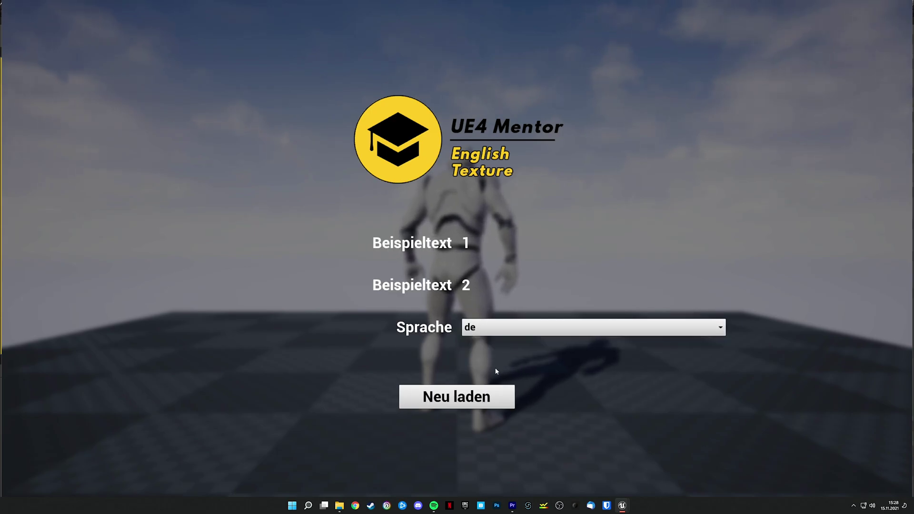
click(490, 396)
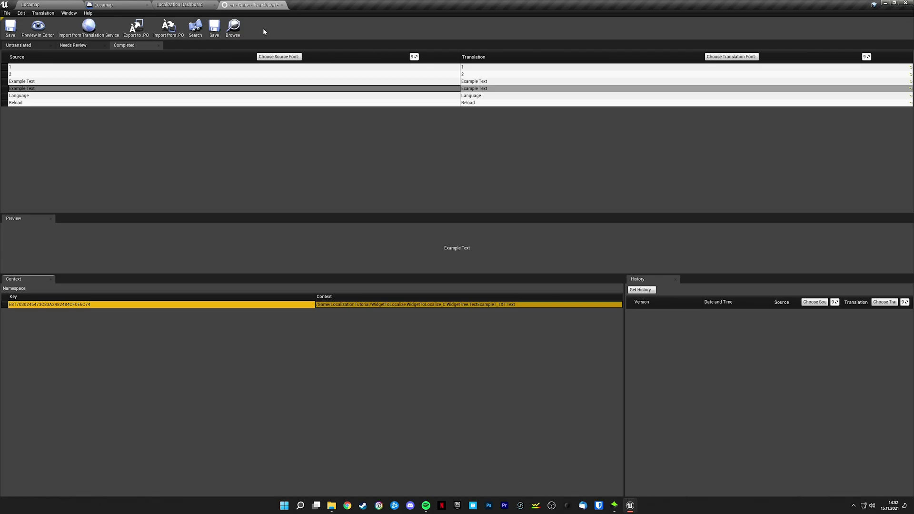
- Close the English translation and open the Deutsch culture's translation docked in the main window, showing its untranslated entries
click(283, 5)
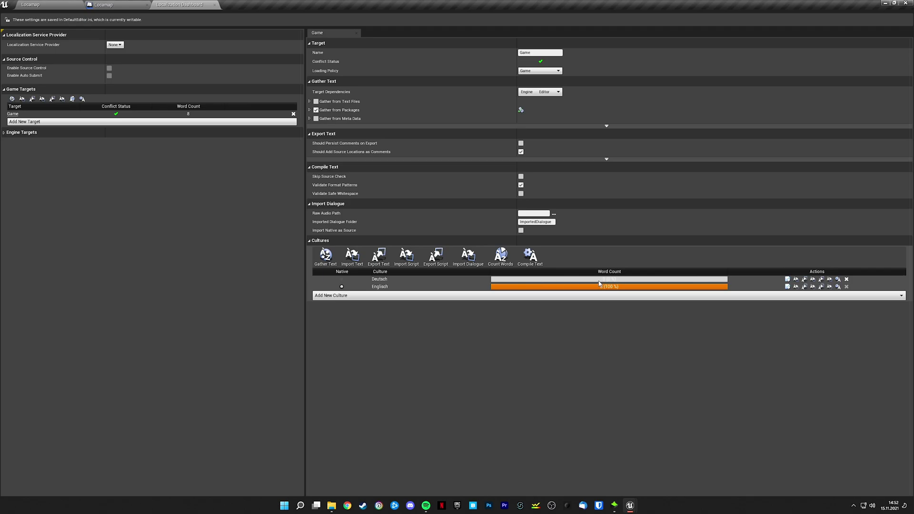
click(787, 279)
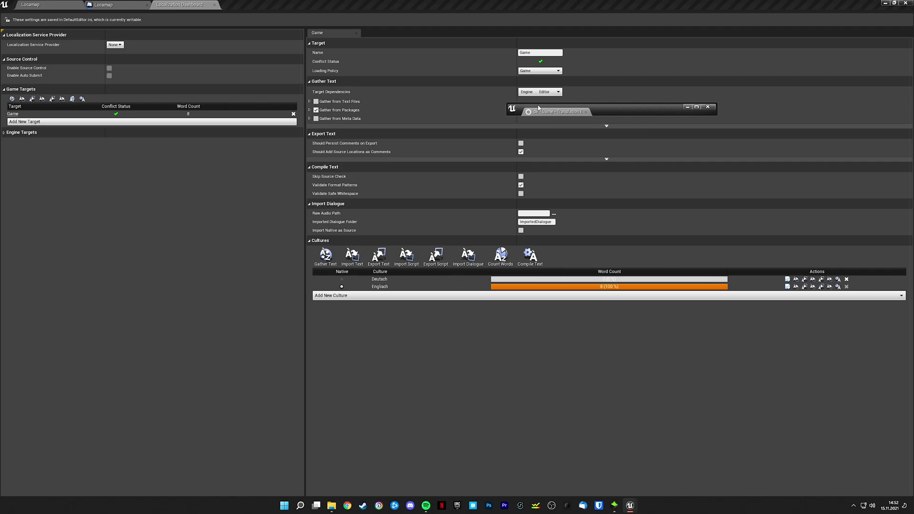
drag(559, 110, 338, 4)
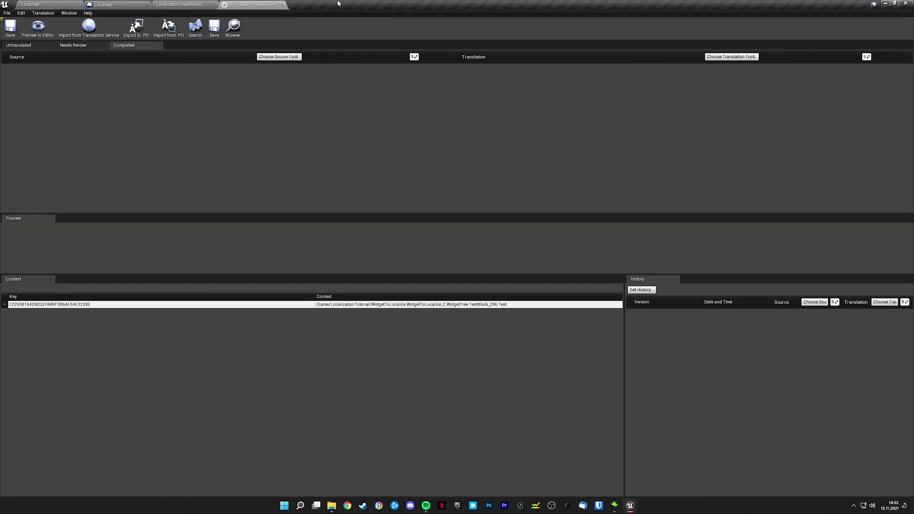
click(13, 46)
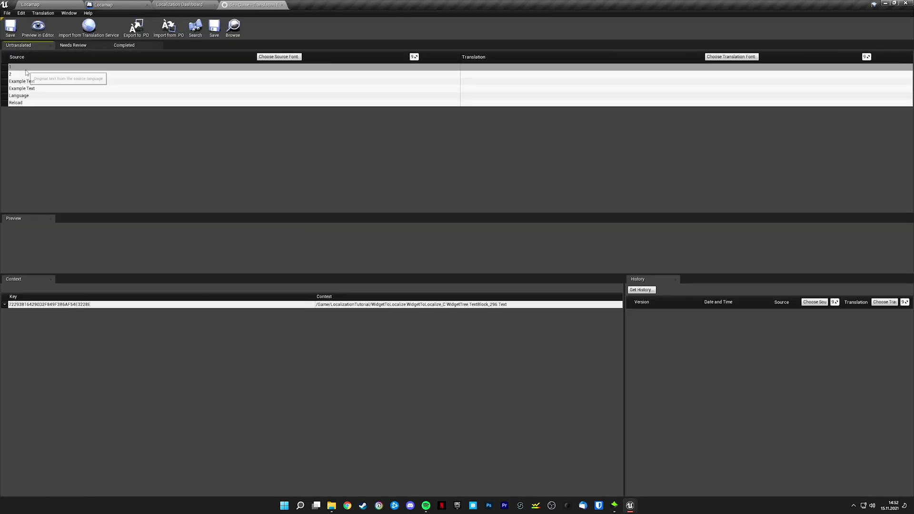
- Inspect the context of entries 1 and 2, and open WidgetToLocalize to examine its second Example Text block
click(40, 67)
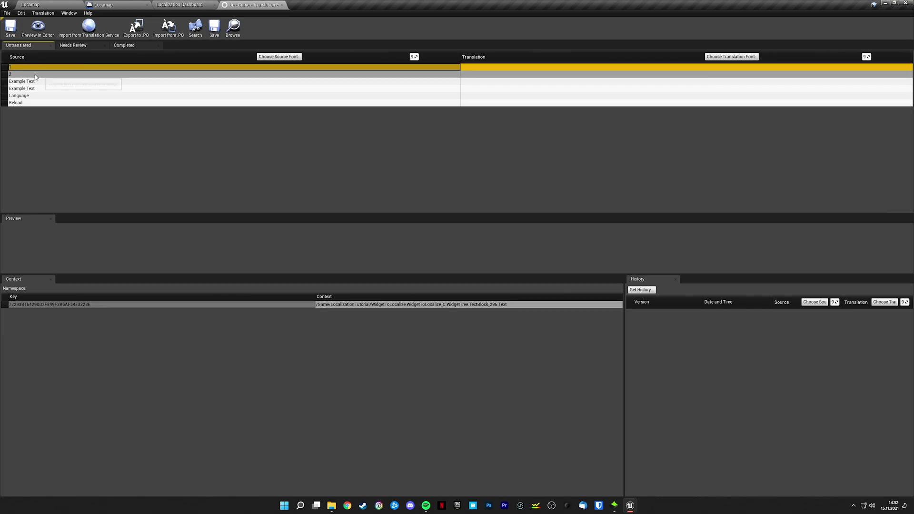
click(34, 75)
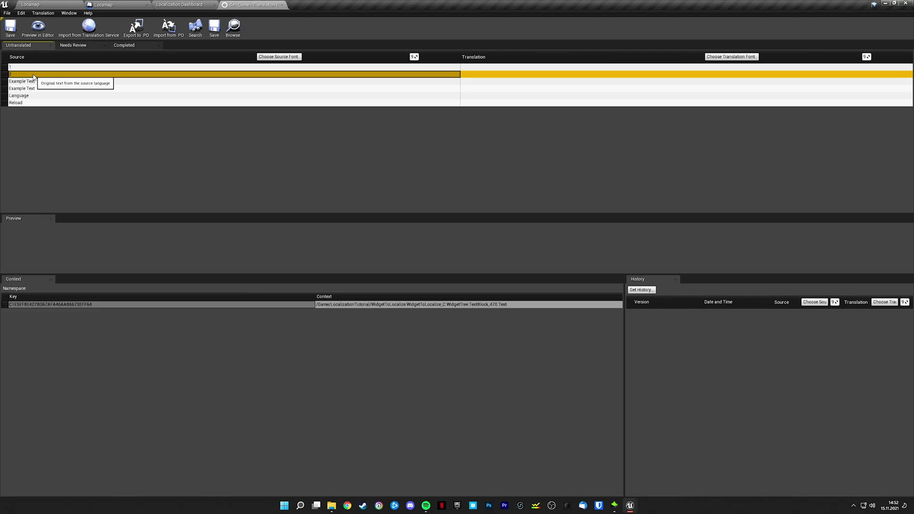
click(30, 4)
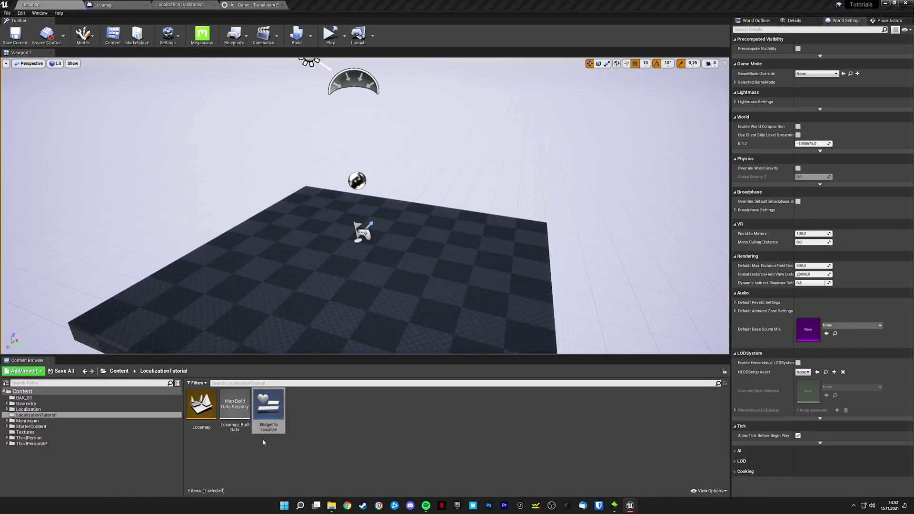
double_click(276, 404)
click(394, 227)
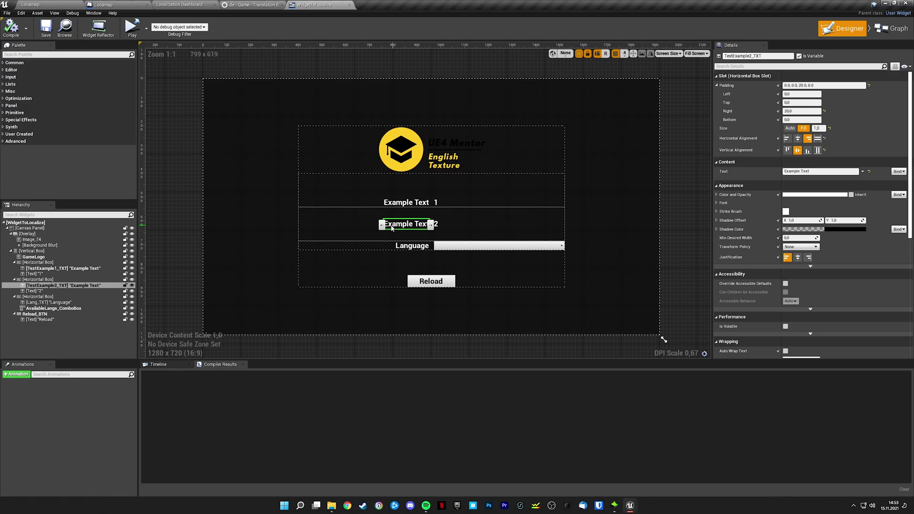
- In the German translation, translate Language as "Sprache" and Reload as "Neu laden", and save the translations
click(250, 6)
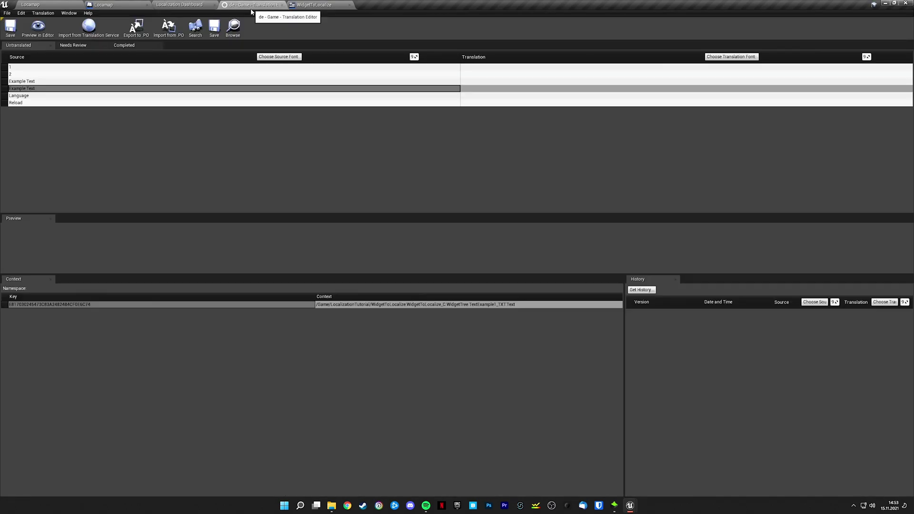
click(450, 96)
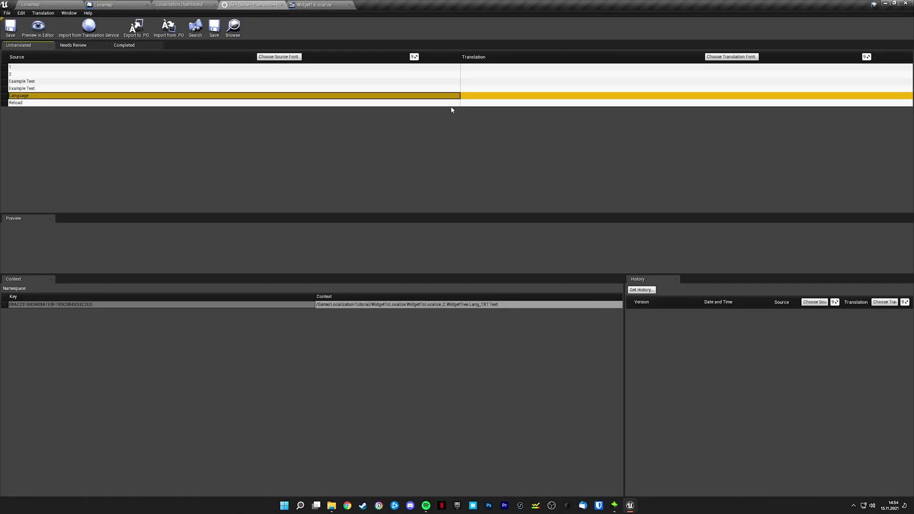
click(475, 96)
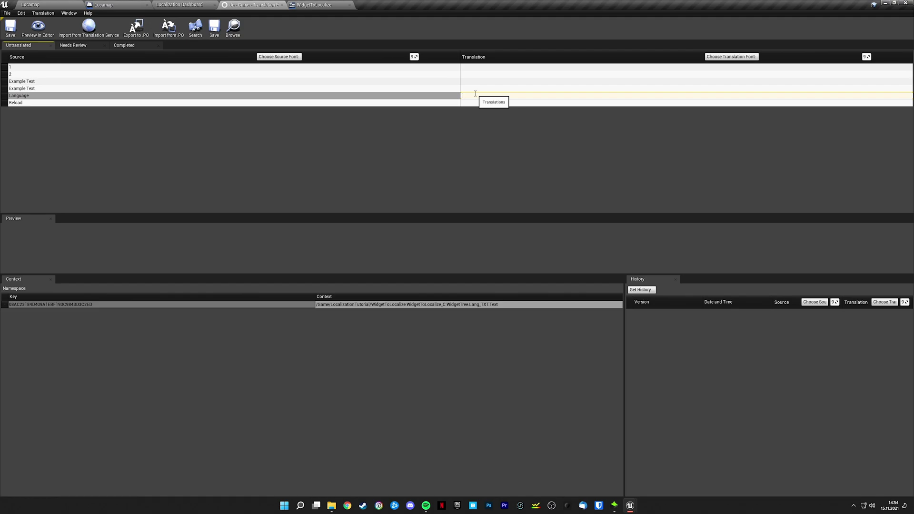
text(Sprache)
key(Return)
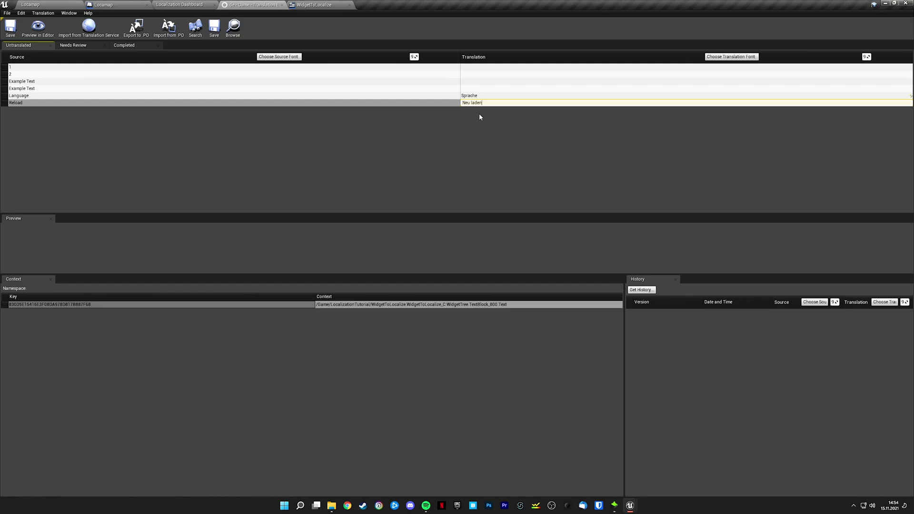
key(ctrl+s)
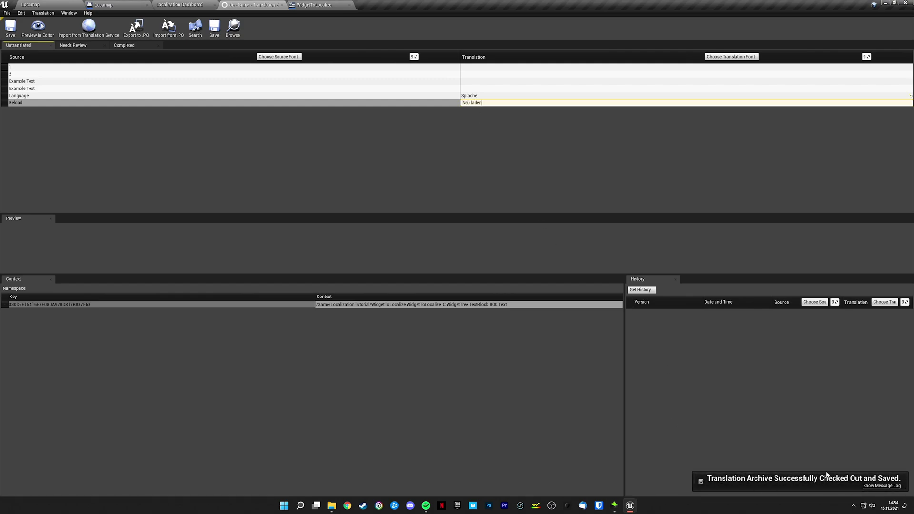
click(477, 114)
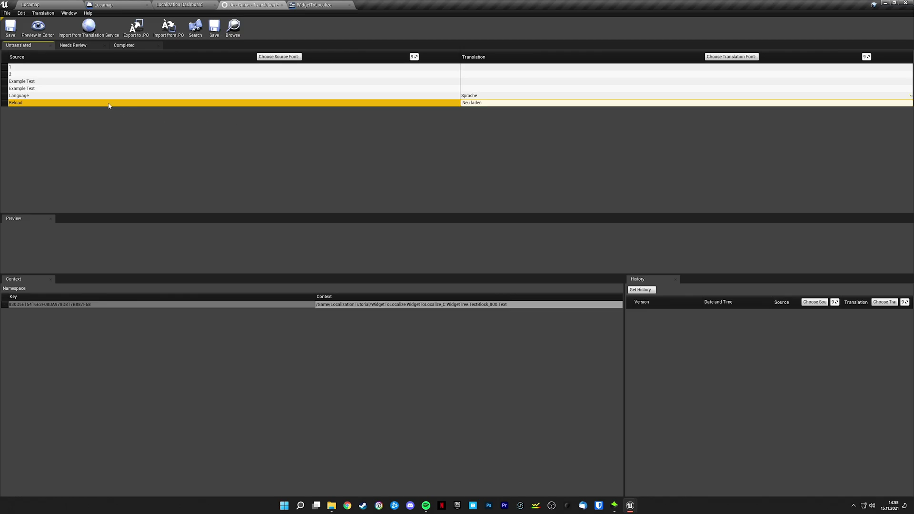
- In WidgetToLocalize, make the "1" text block beside the first Example Text non-localizable
click(128, 74)
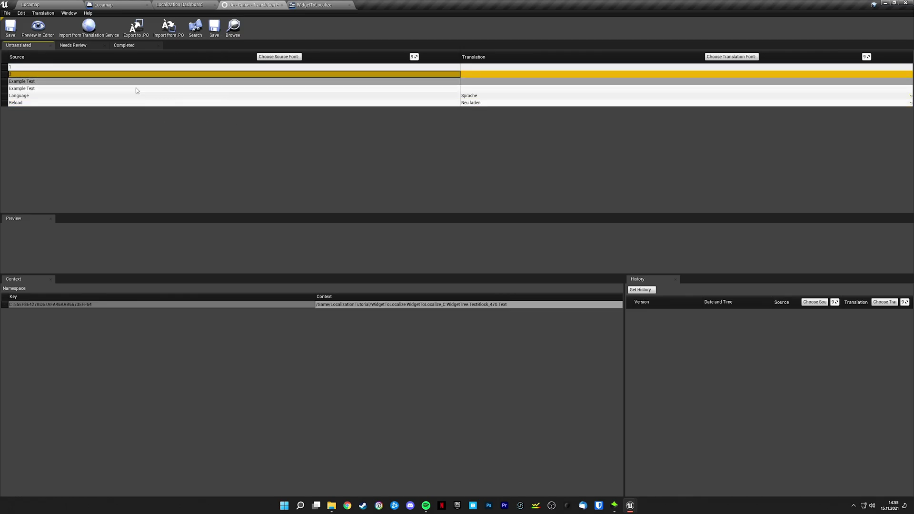
click(315, 4)
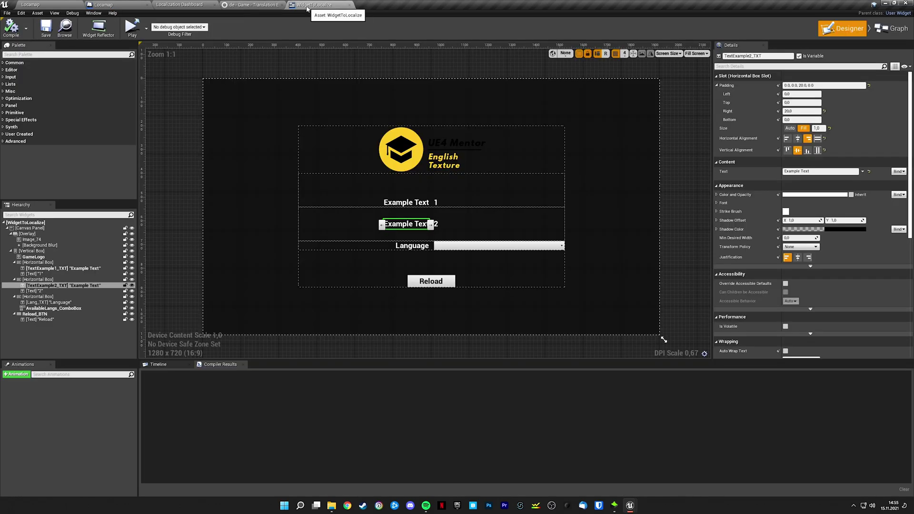
click(437, 203)
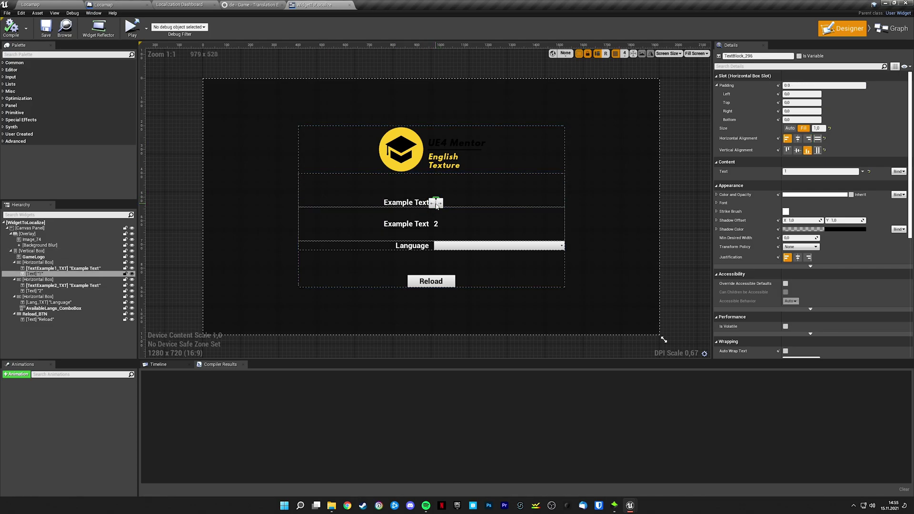
scroll(437, 204, up, 5)
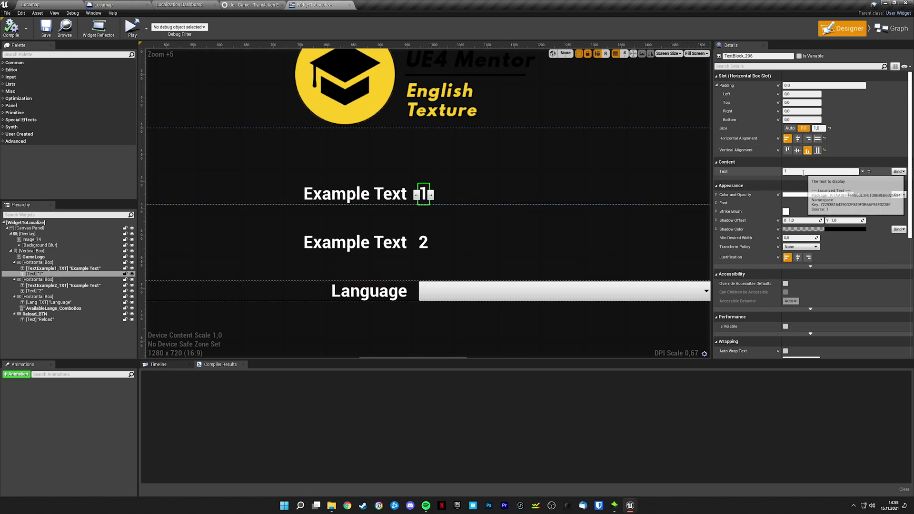
click(862, 172)
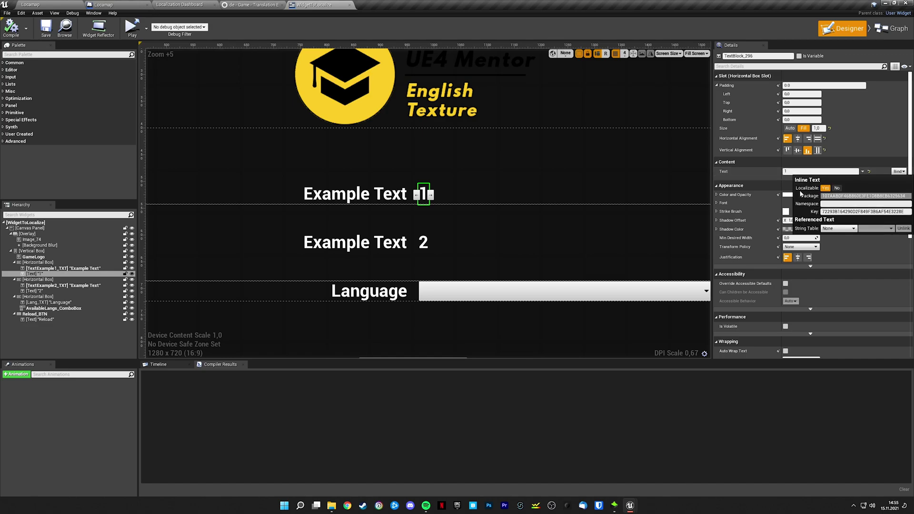
click(837, 189)
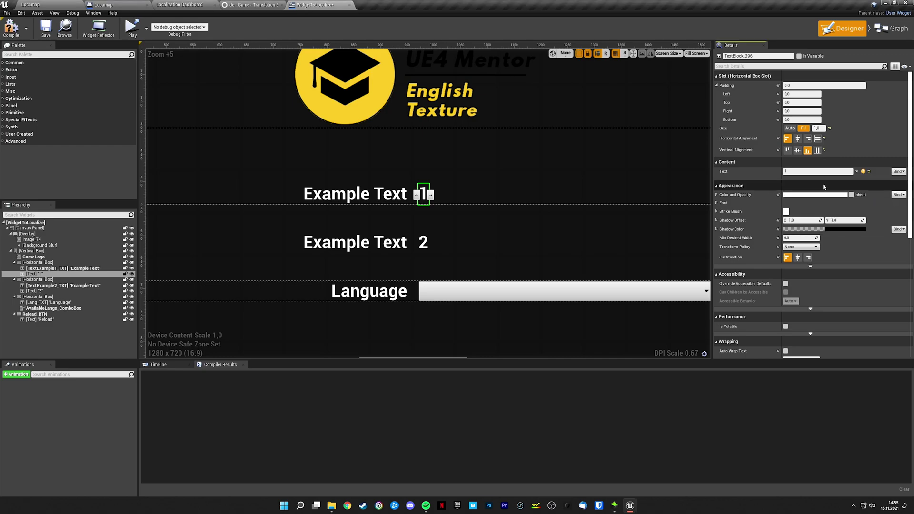
- Make the "2" text block beside the second Example Text non-localizable and check its localization setting
click(422, 243)
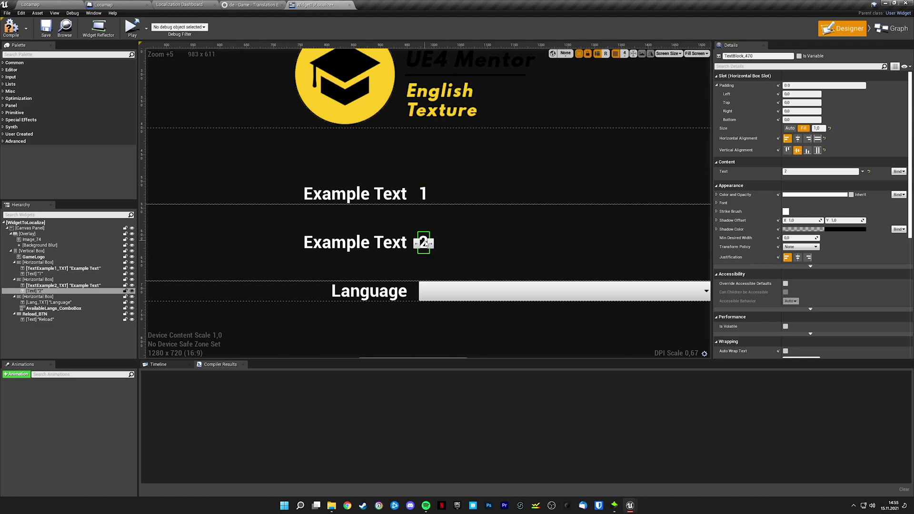
click(862, 171)
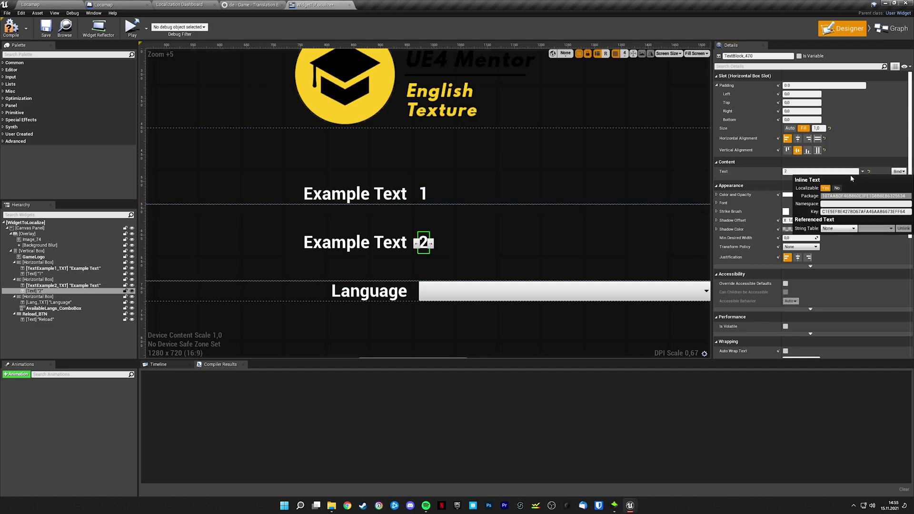
click(837, 188)
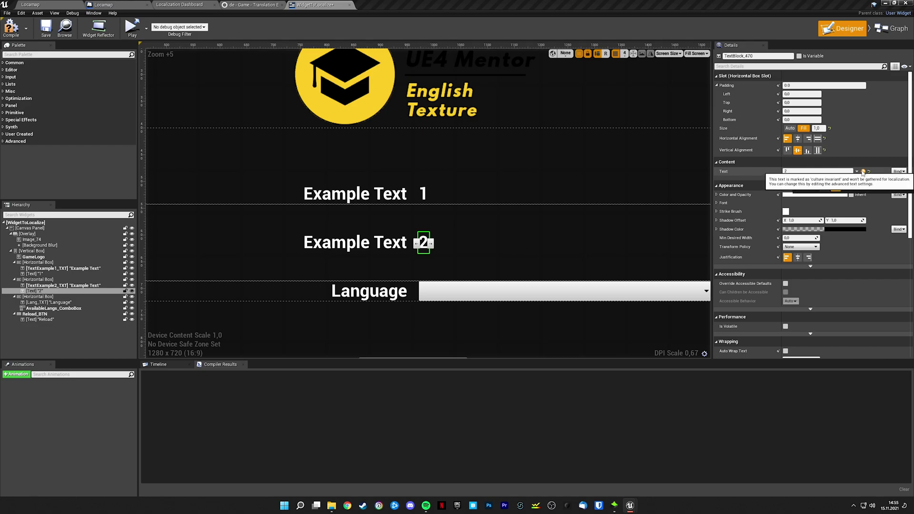
click(857, 171)
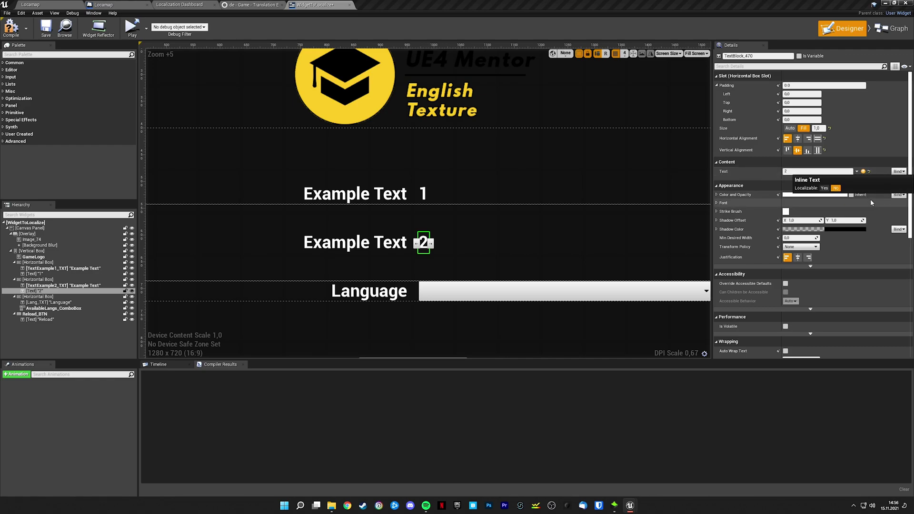
- Check the two Example Text blocks and create a String Table named DuplicatedText in the LocalizationTutorial folder
click(379, 196)
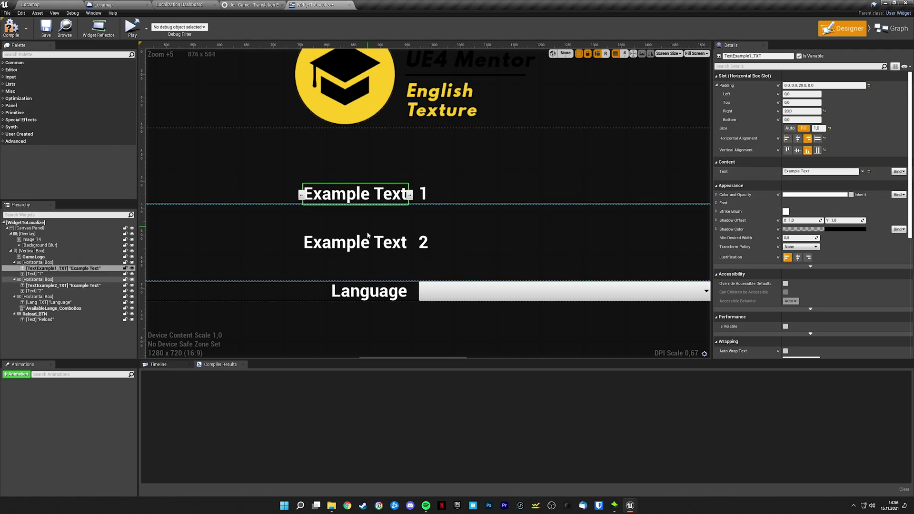
click(368, 243)
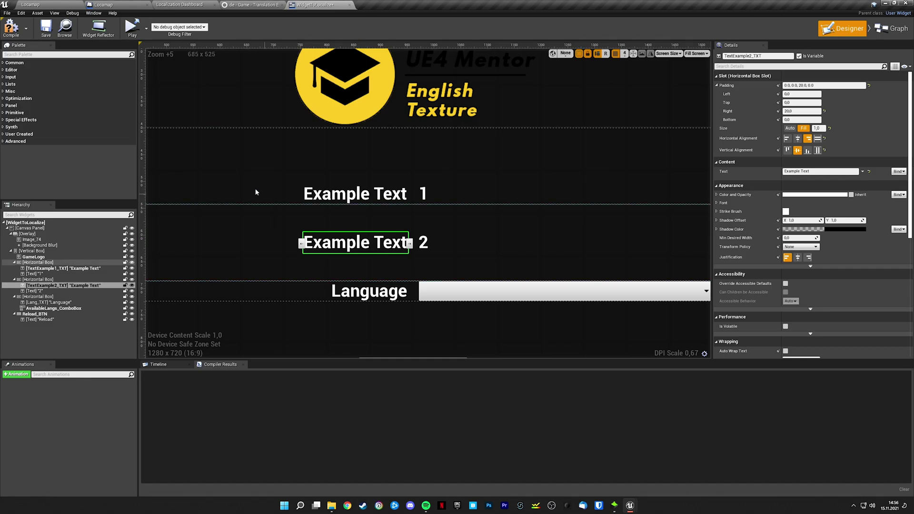
click(65, 5)
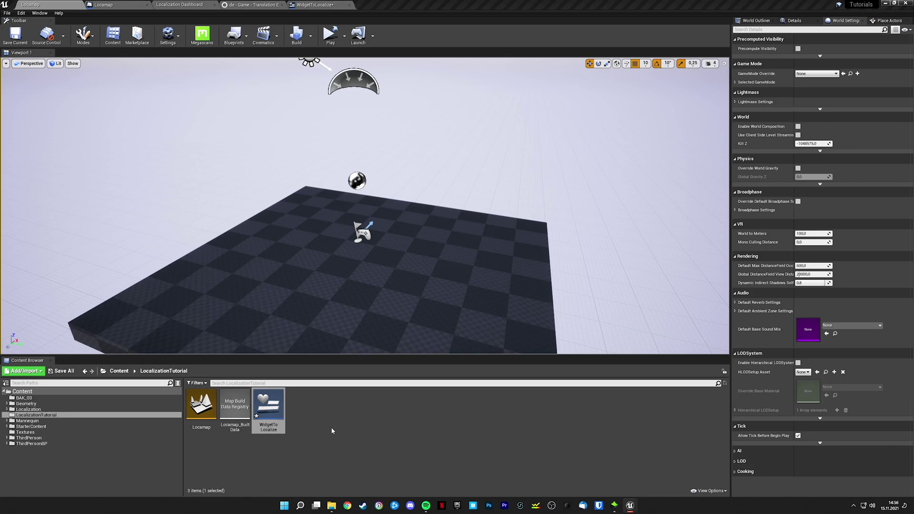
right_click(308, 406)
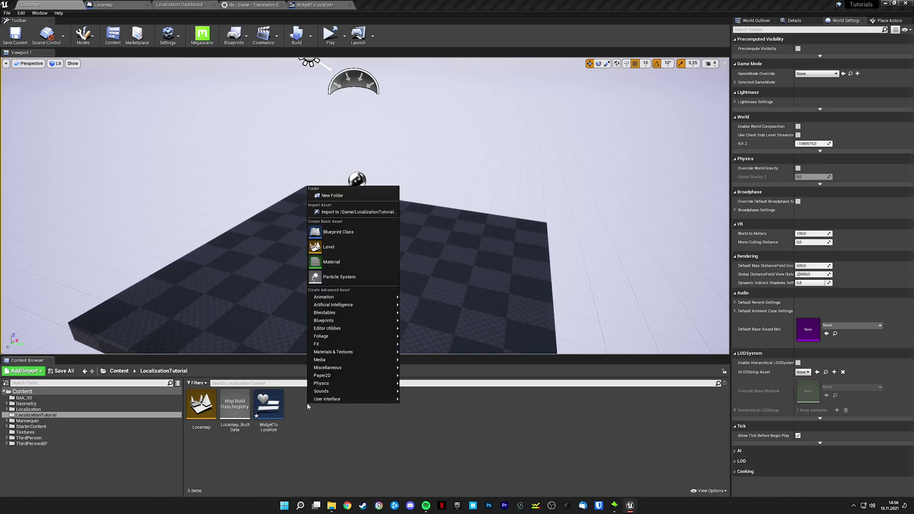
mouse_move(351, 370)
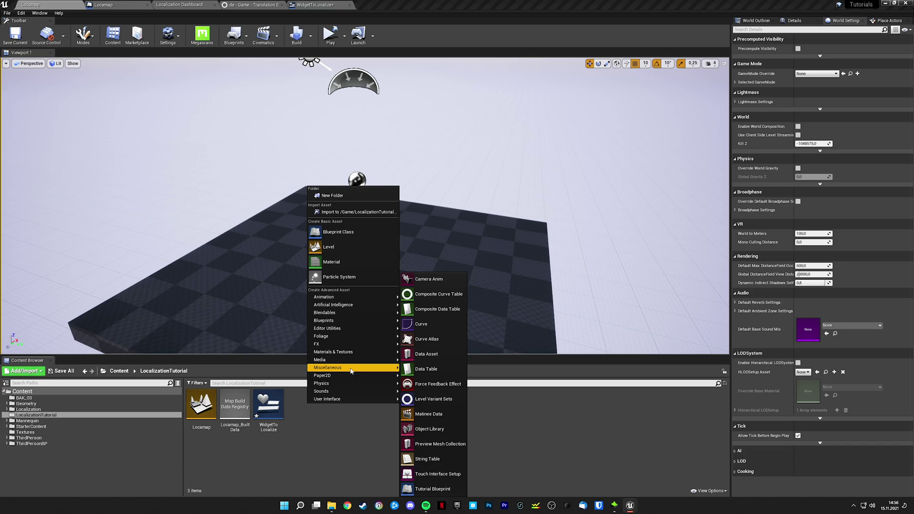
click(441, 458)
text(Duplic)
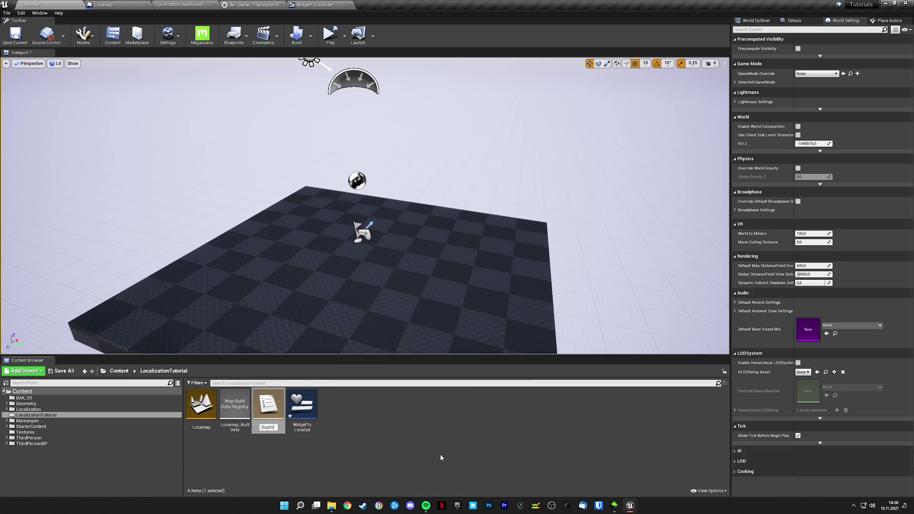
text(atedText)
key(Return)
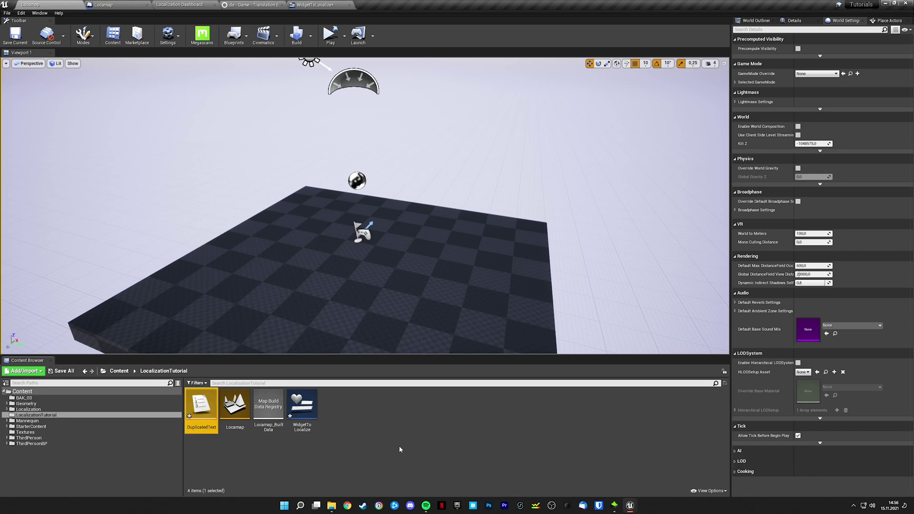
- In the DuplicatedText string table, add the key ExampleTXT with the source string "Example Text" and save the table
double_click(215, 400)
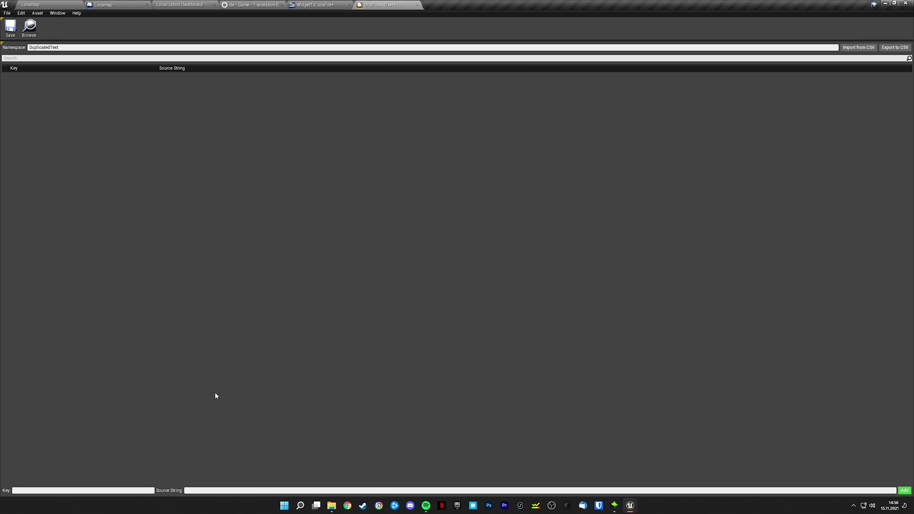
click(134, 490)
text(ExampleTXT)
key(Tab)
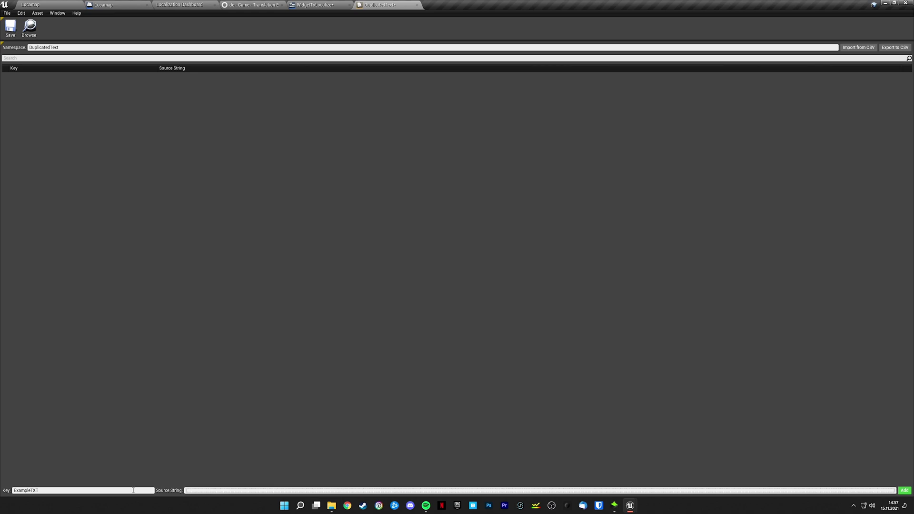
text(Example Text)
key(Return)
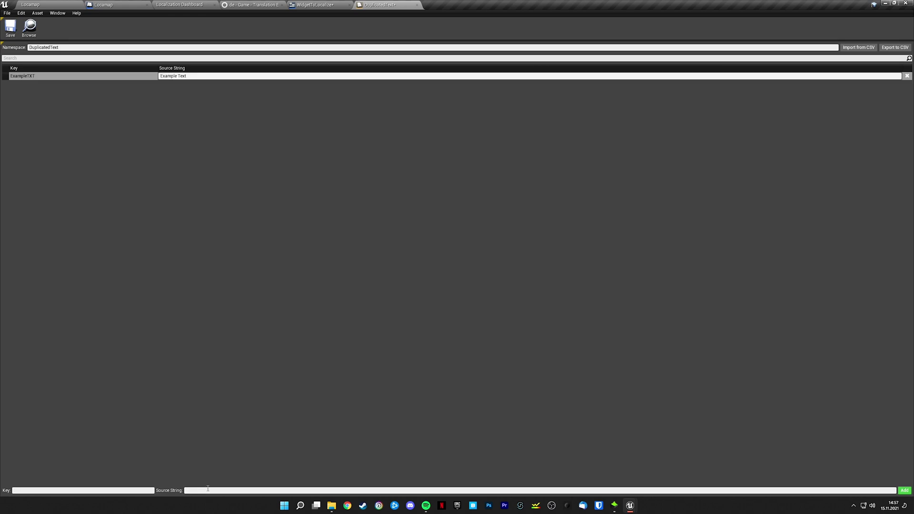
click(179, 82)
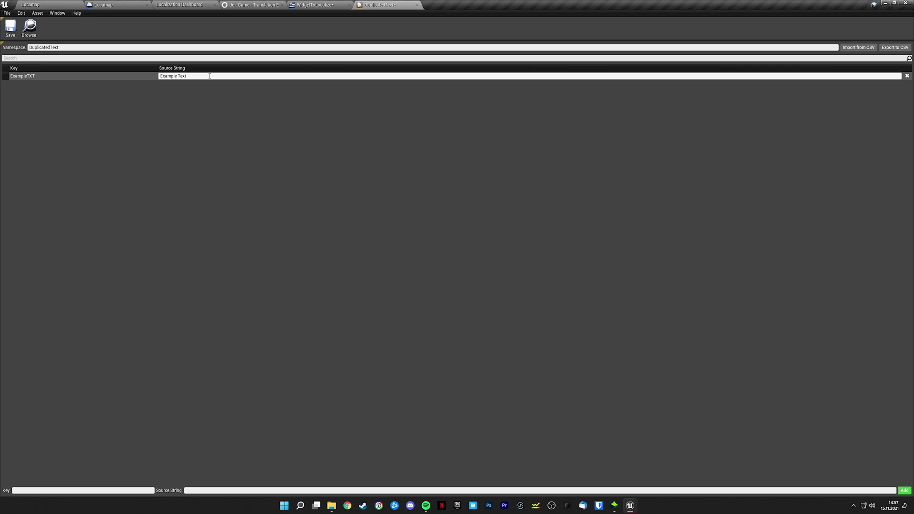
click(10, 28)
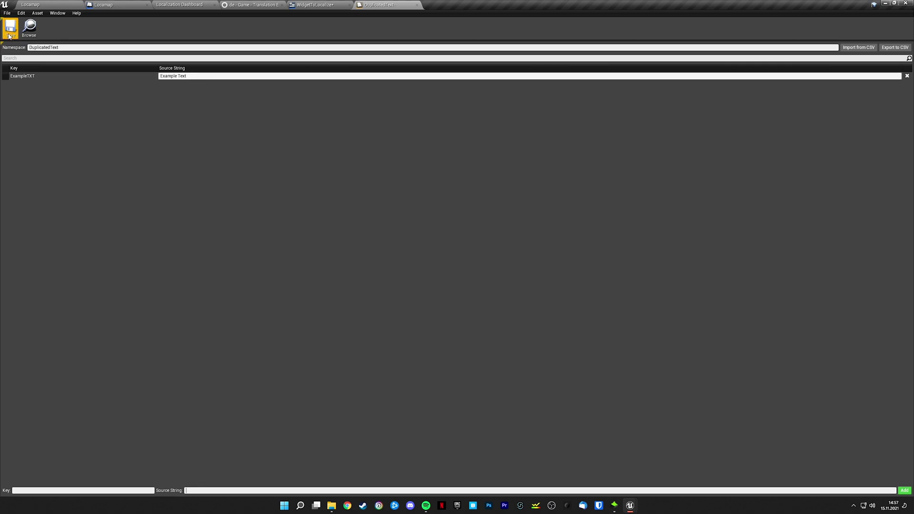
- In WidgetToLocalize, link the second Example Text block to the ExampleTXT key of the DuplicatedText string table
click(339, 7)
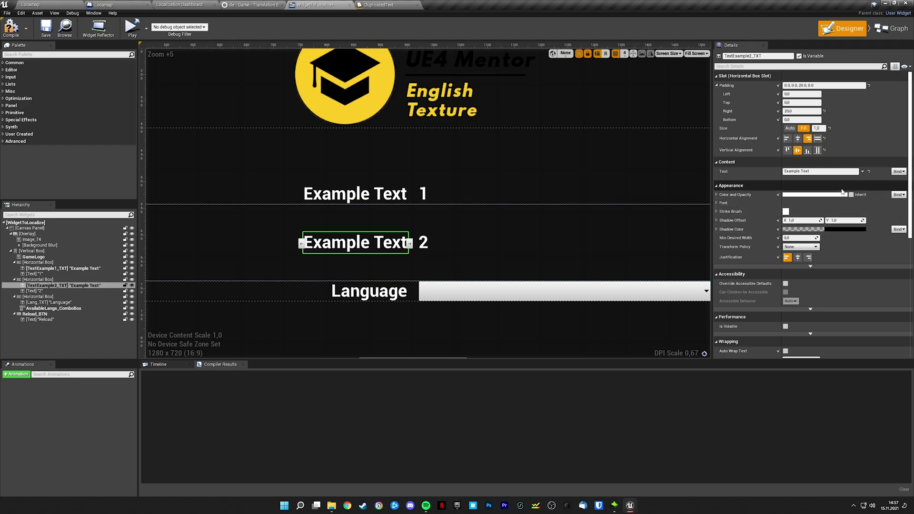
click(862, 172)
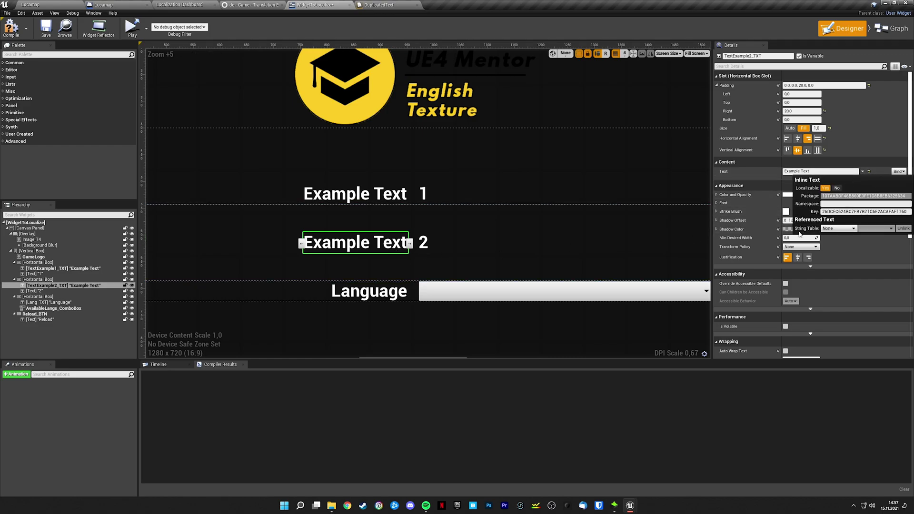
click(838, 229)
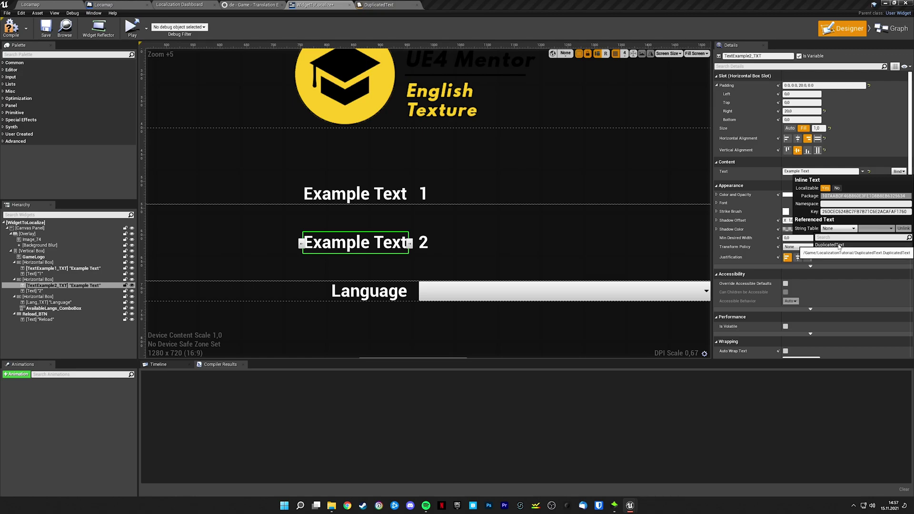
click(839, 245)
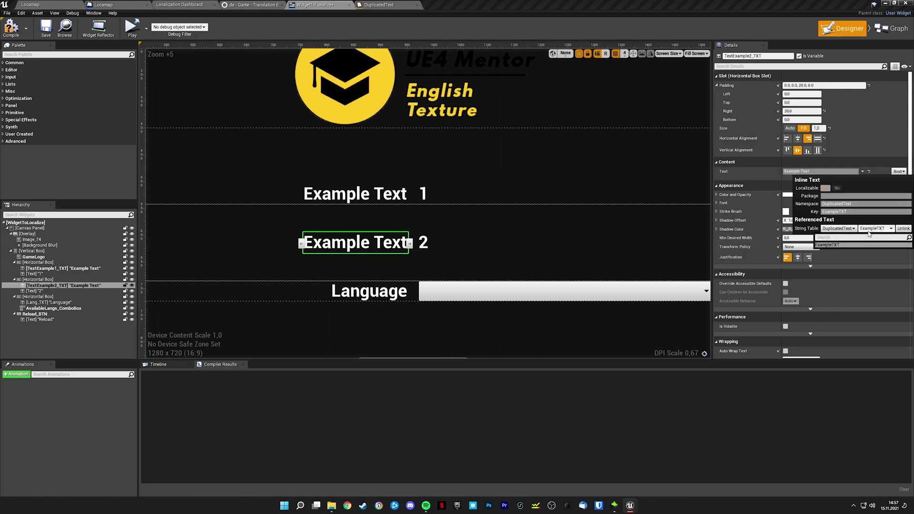
click(876, 230)
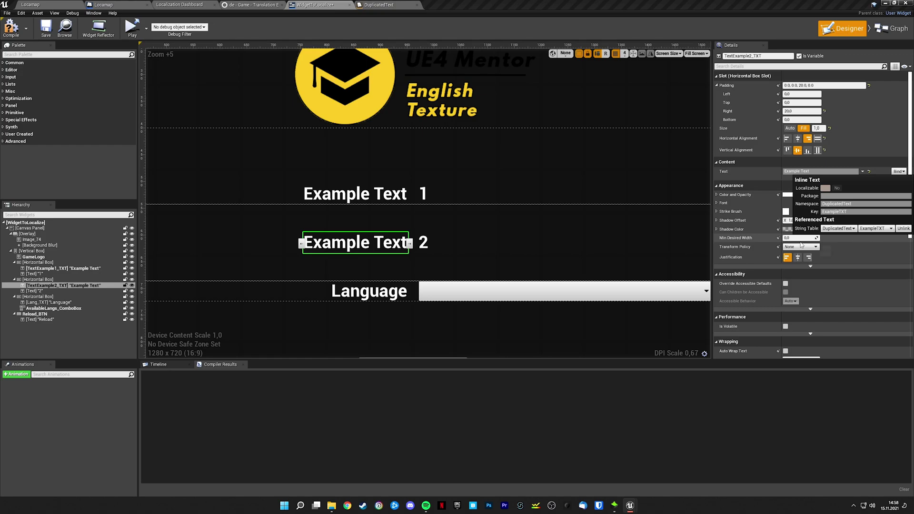
click(382, 234)
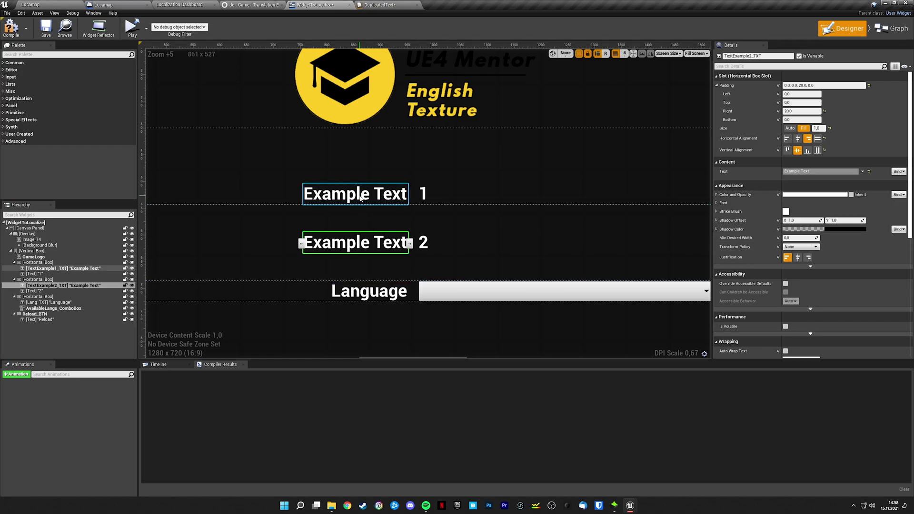
- Link the first Example Text block to the DuplicatedText string table with the key ExampleTXT
click(385, 198)
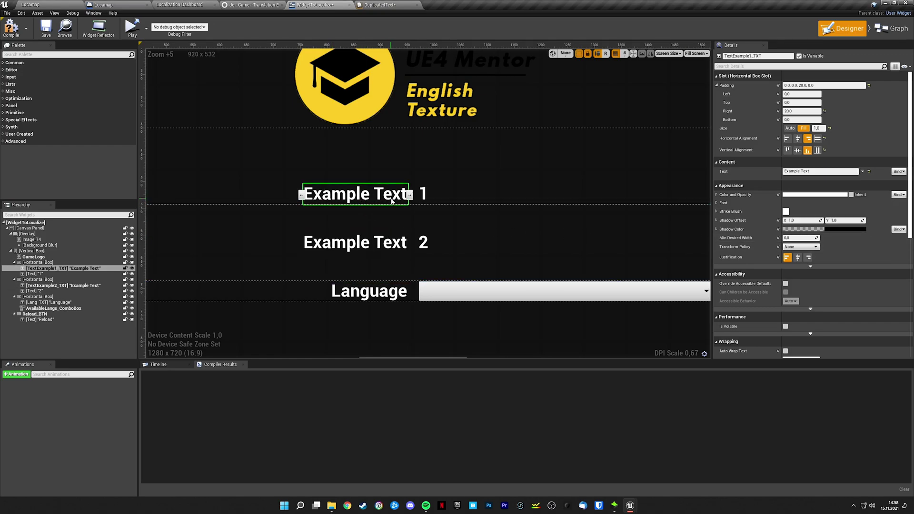
click(862, 172)
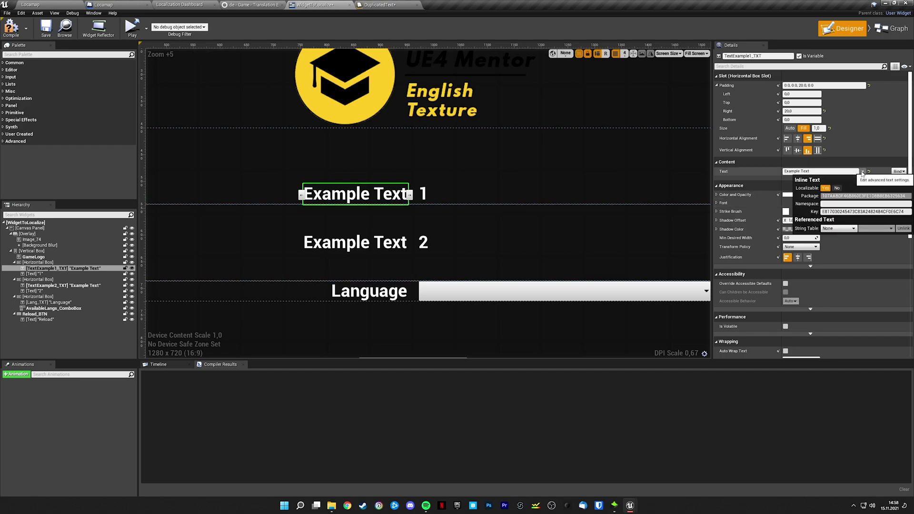
click(839, 228)
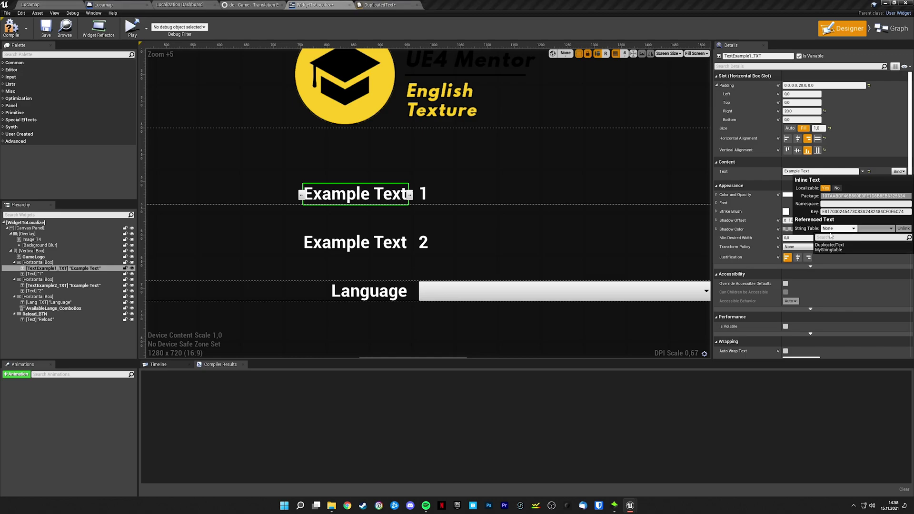
click(830, 245)
click(876, 228)
click(874, 237)
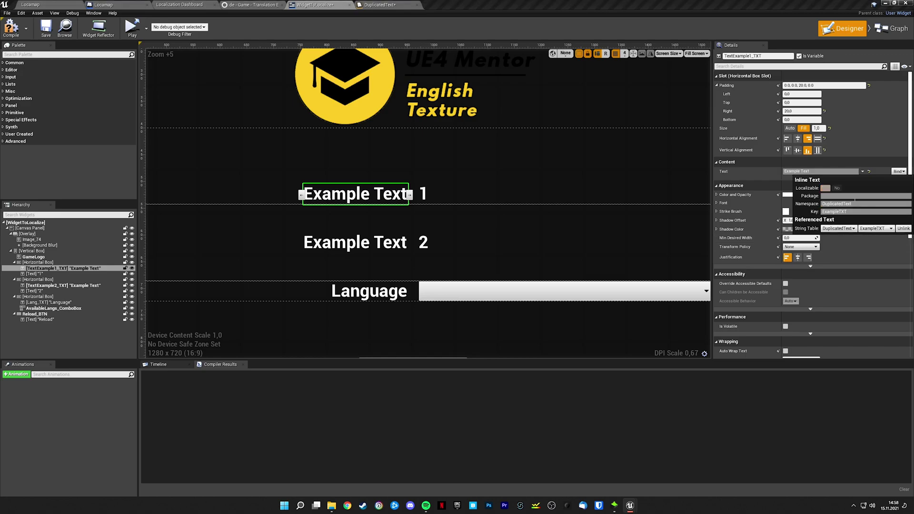
- Unlink the first Example Text block from its string table and link it to DuplicatedText with the ExampleTXT key again
click(904, 229)
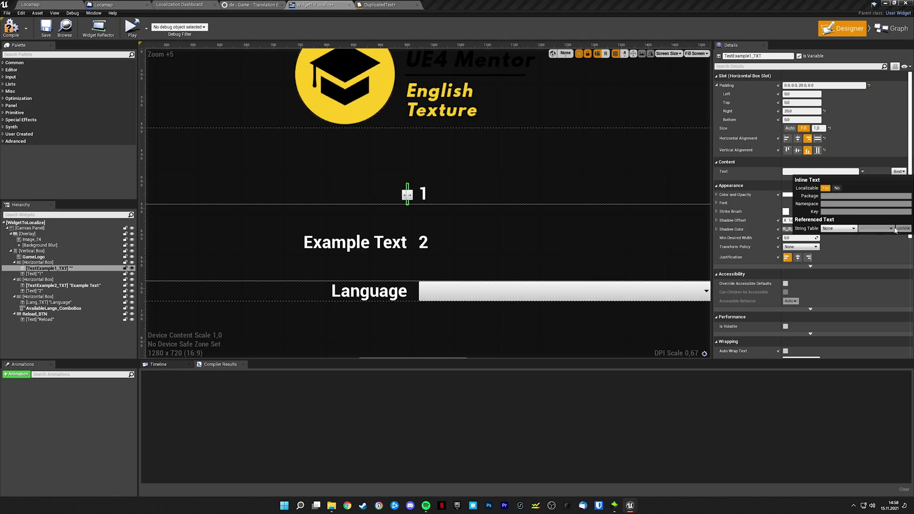
click(844, 230)
click(830, 245)
click(876, 229)
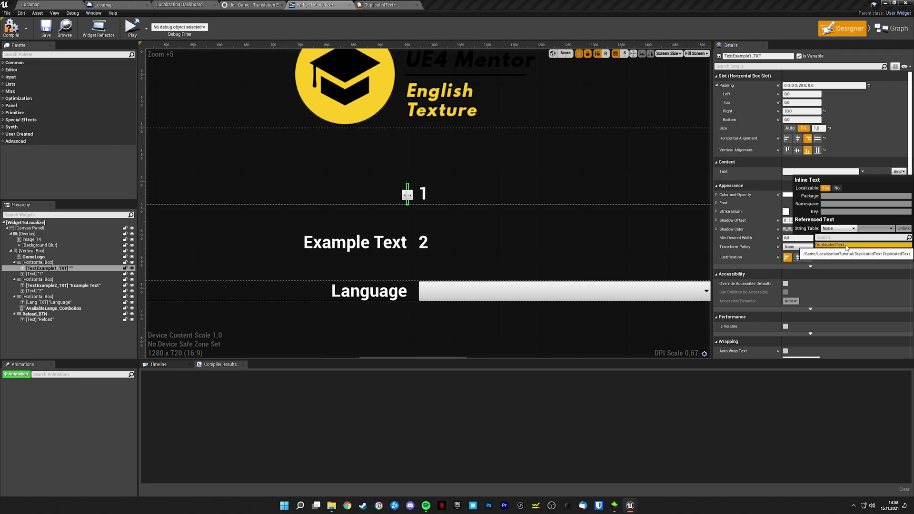
click(887, 248)
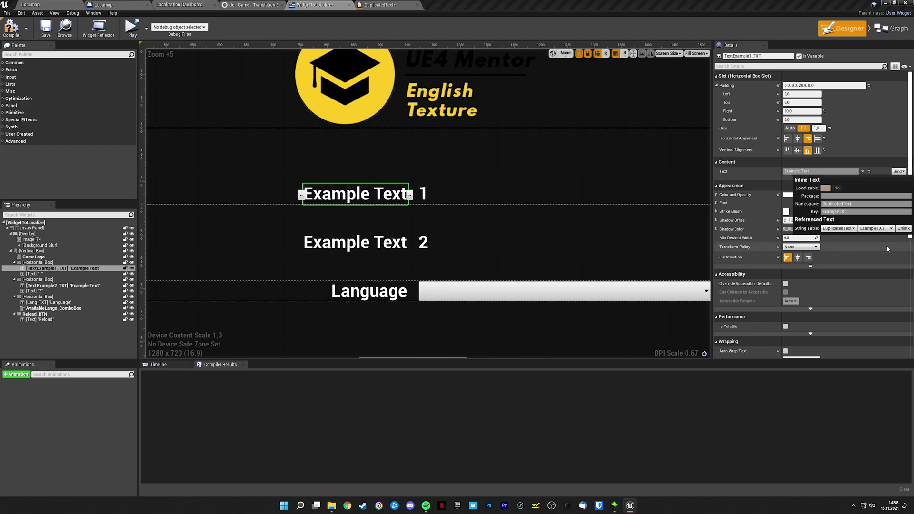
click(863, 172)
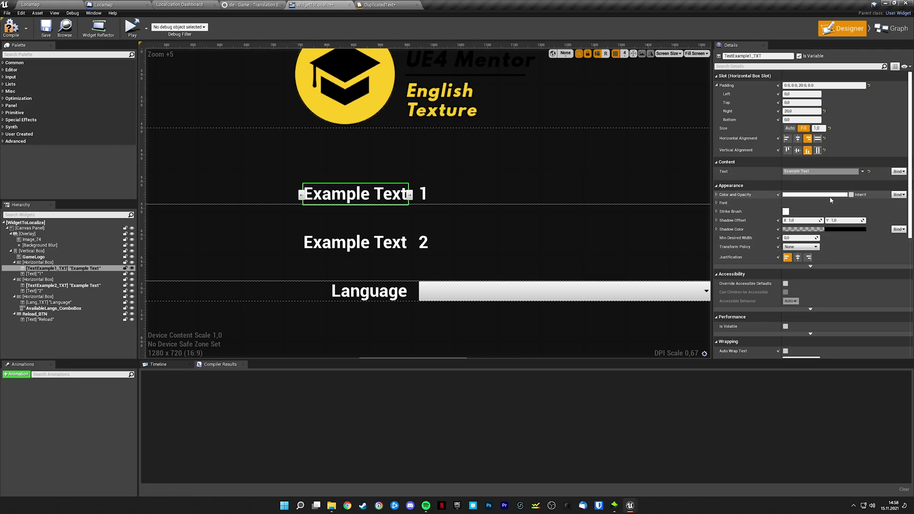
- Compile and save WidgetToLocalize, and save the DuplicatedText string table
click(11, 28)
click(43, 30)
click(380, 4)
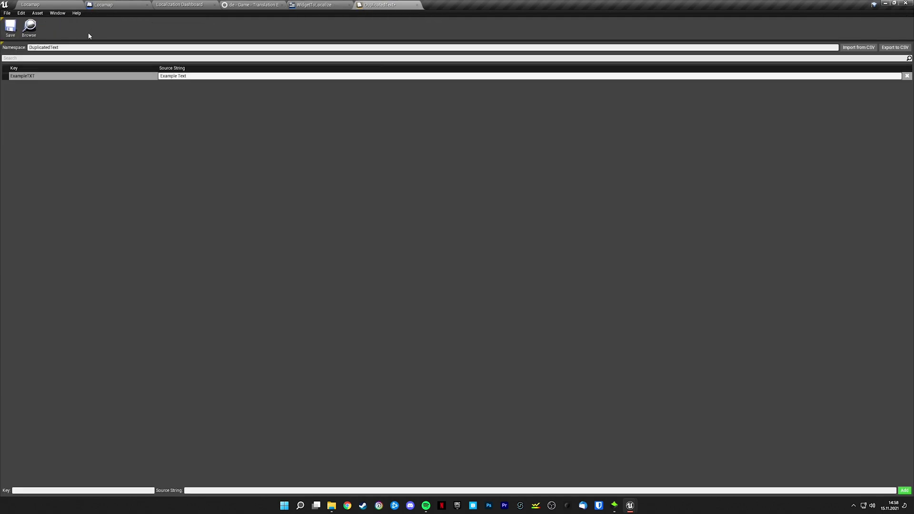
click(11, 31)
- Close the outdated German translation editor and gather the text for the Game target again in the Localization Dashboard
click(261, 6)
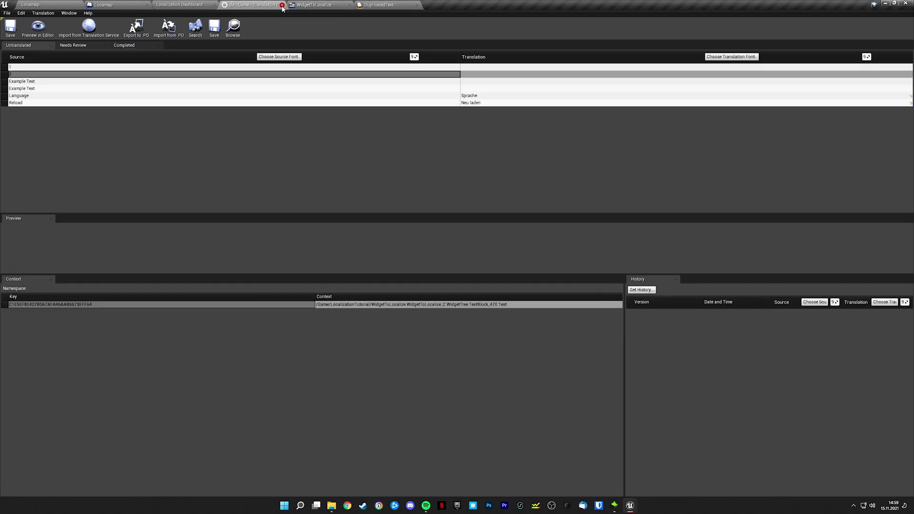
click(282, 5)
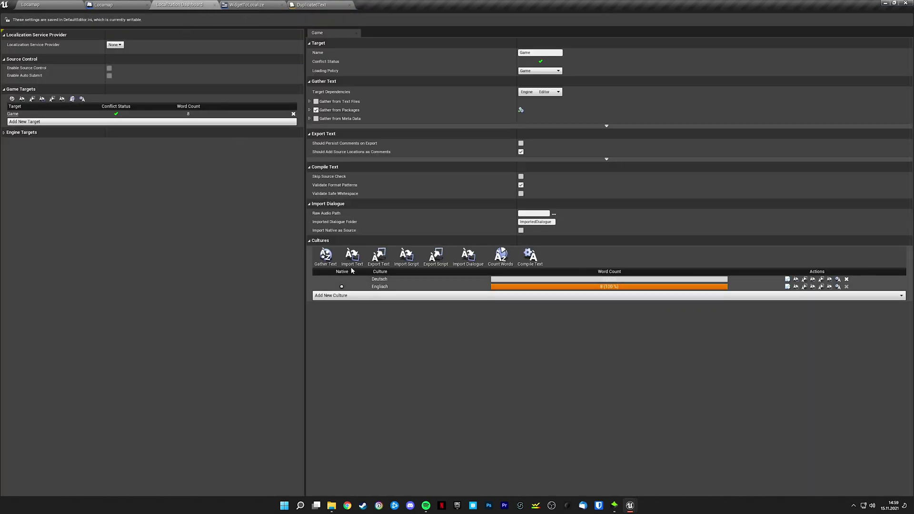
click(342, 287)
click(326, 255)
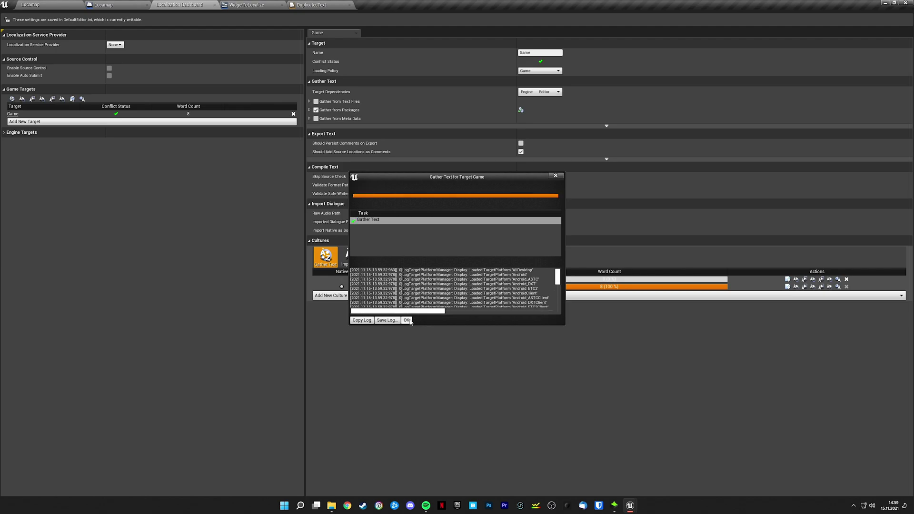
click(407, 321)
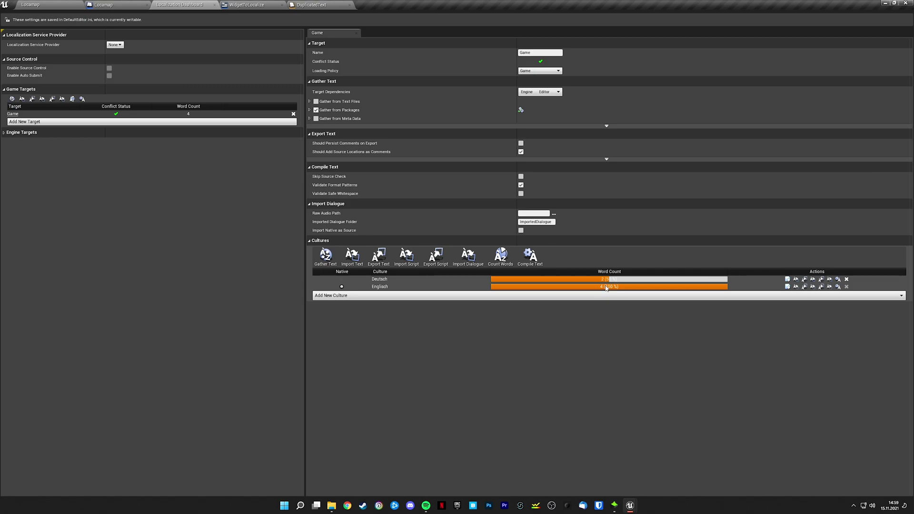
- Open the English translations, examine the completed entries, and close the translation editor
click(788, 286)
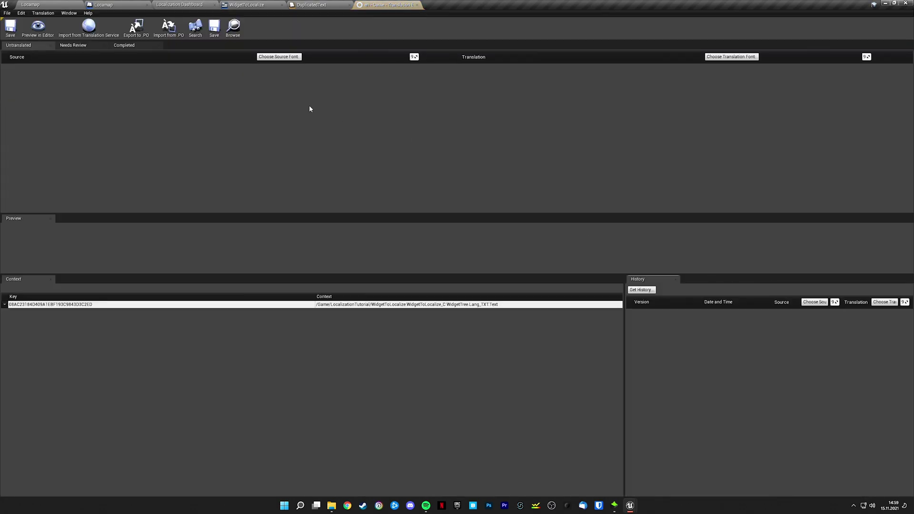
click(123, 46)
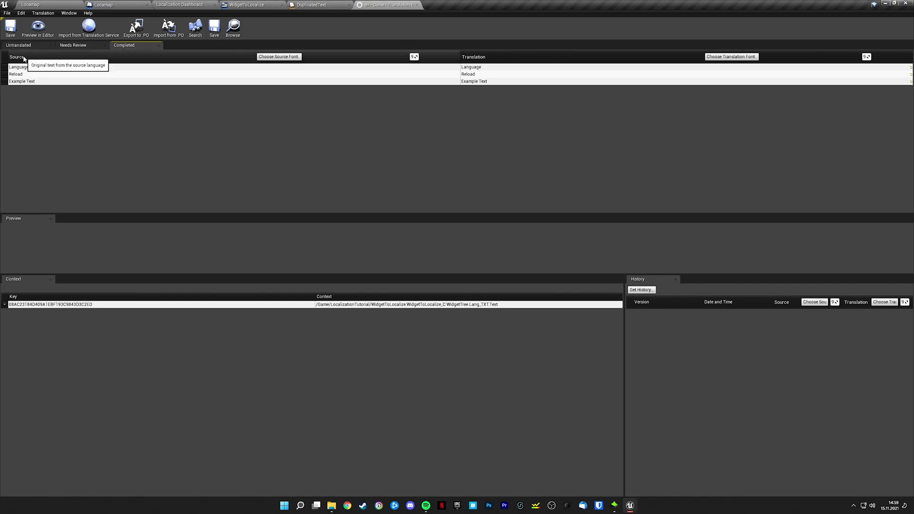
click(38, 75)
click(48, 81)
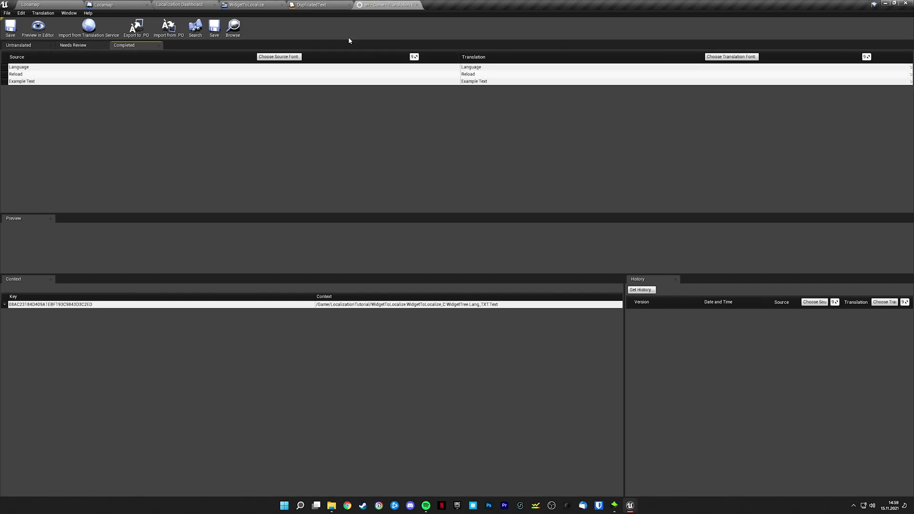
click(416, 5)
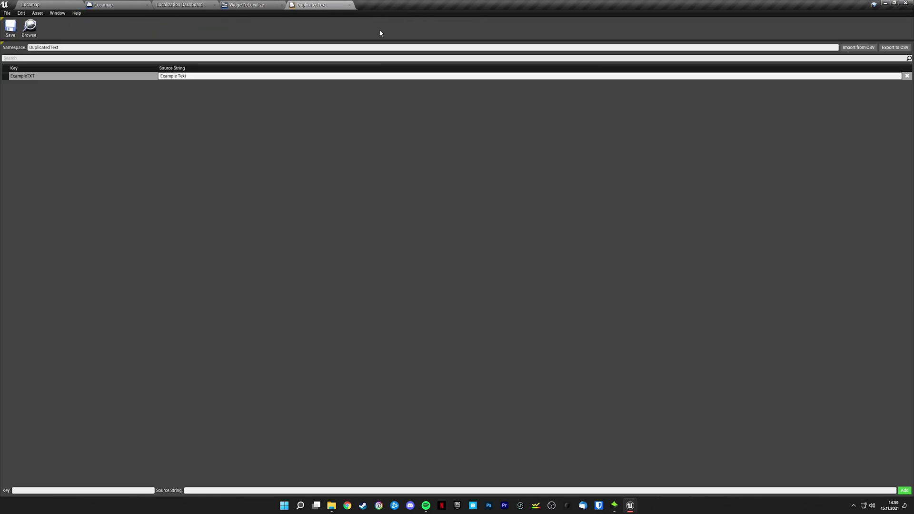
- In the German translation, translate the untranslated Example Text as "Beispieltext", save it, and return to the Localization Dashboard
click(187, 8)
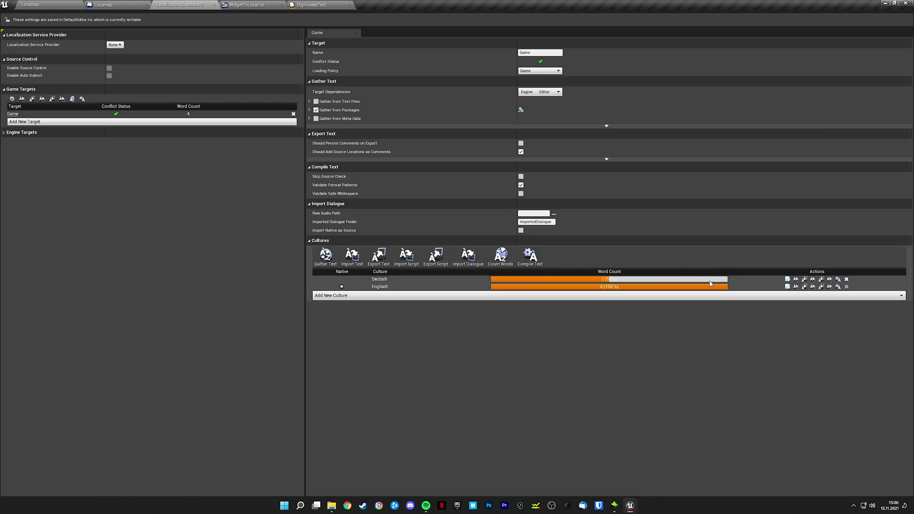
click(788, 280)
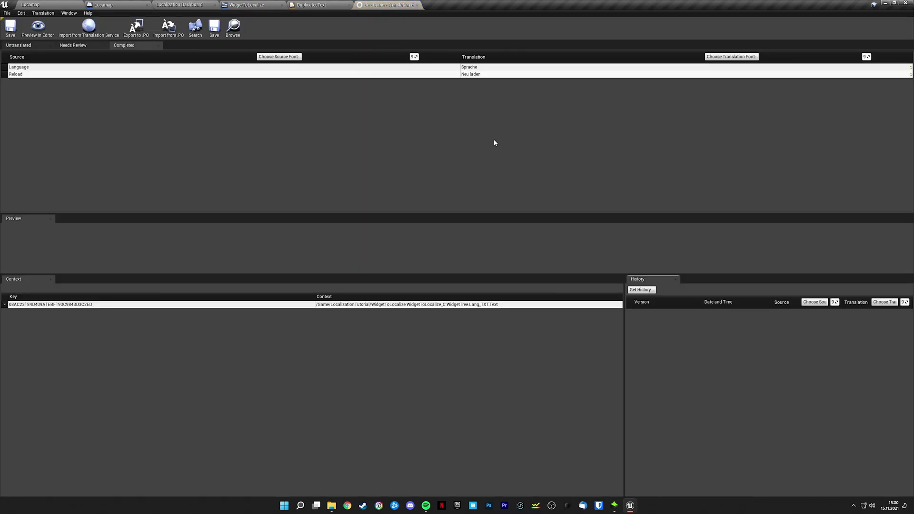
click(21, 45)
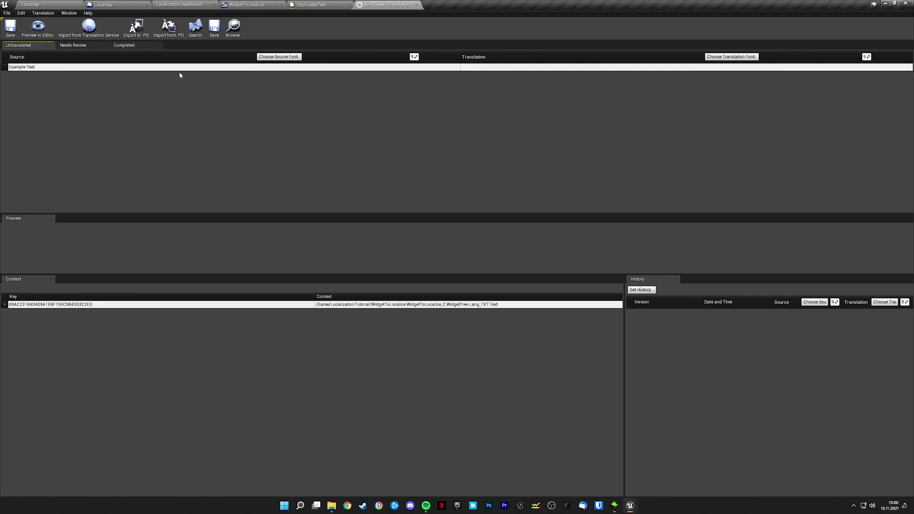
click(468, 69)
click(476, 67)
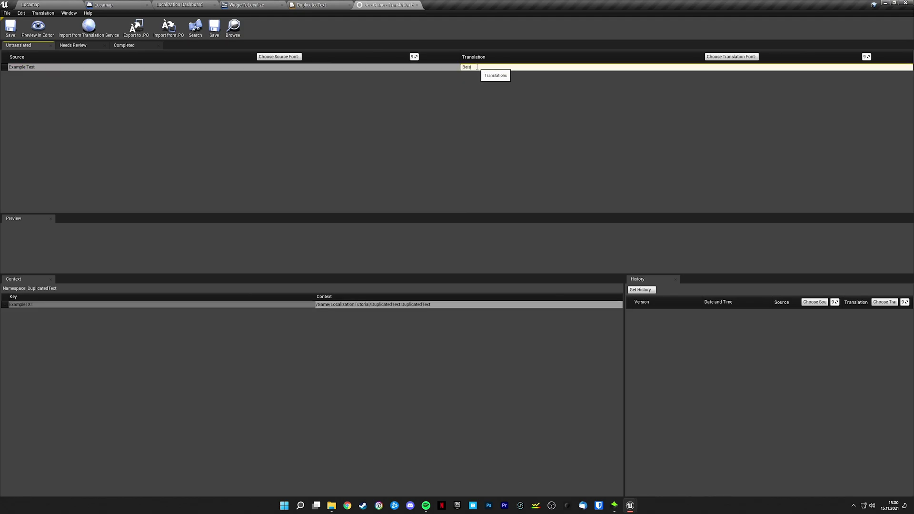
key(Return)
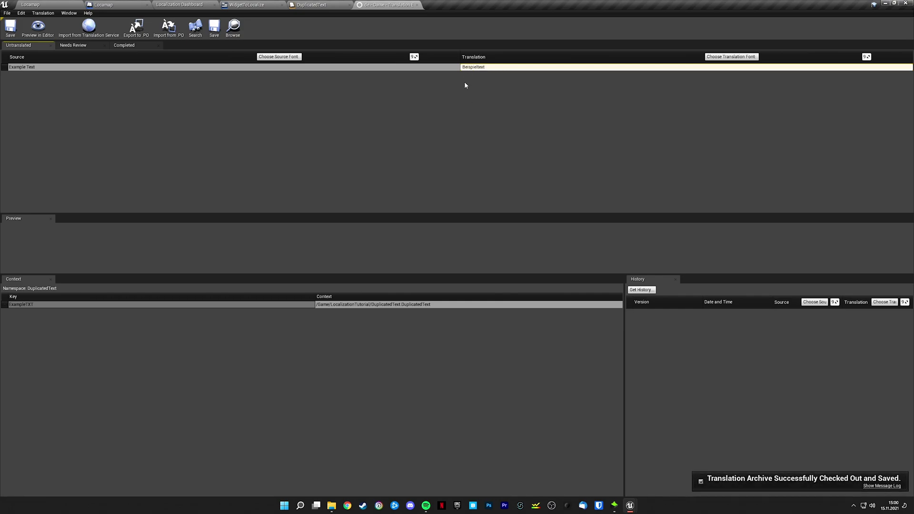
click(417, 5)
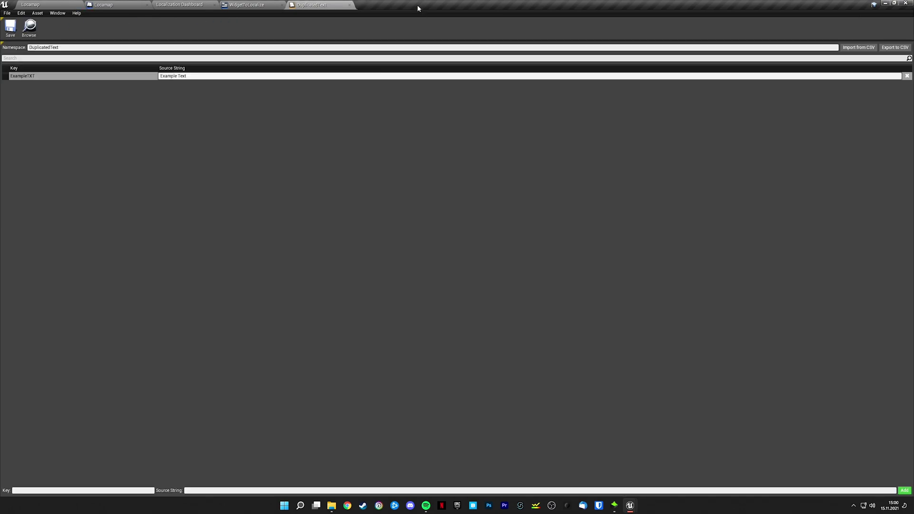
click(189, 5)
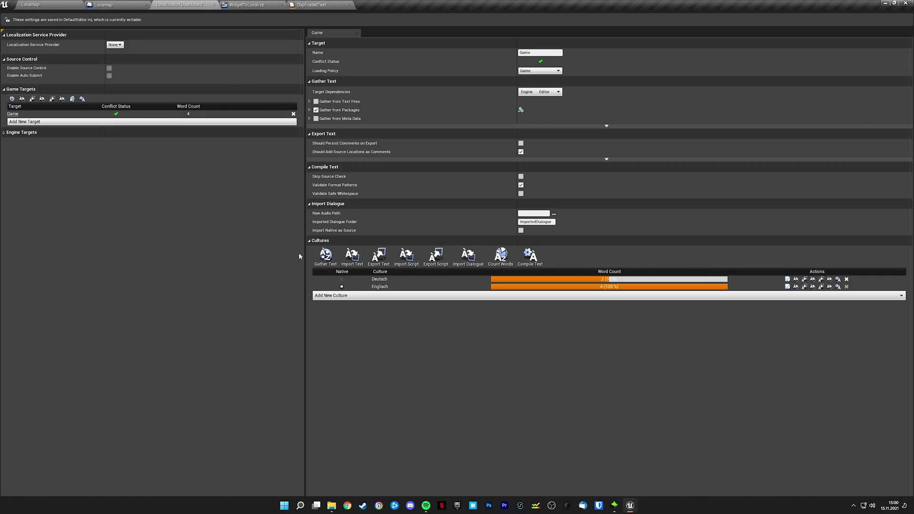
- Gather the Game target's text again and compile its translations
click(326, 255)
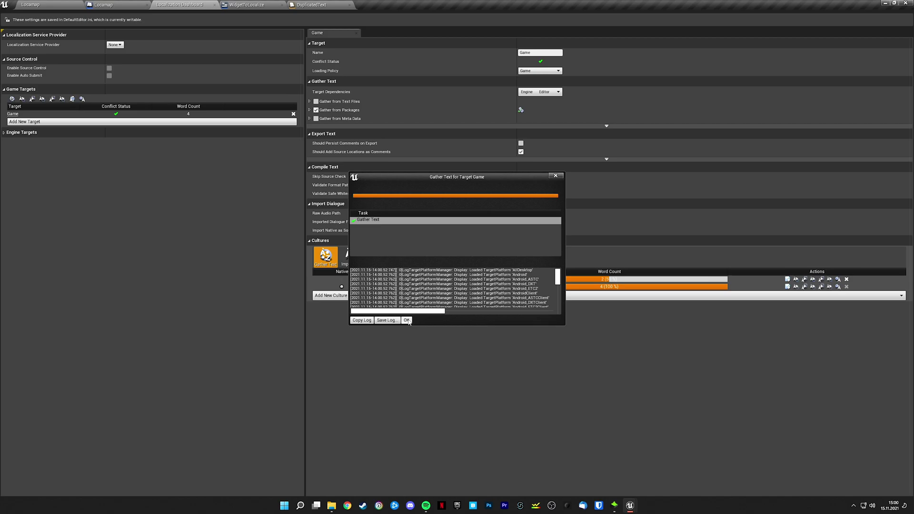
click(407, 320)
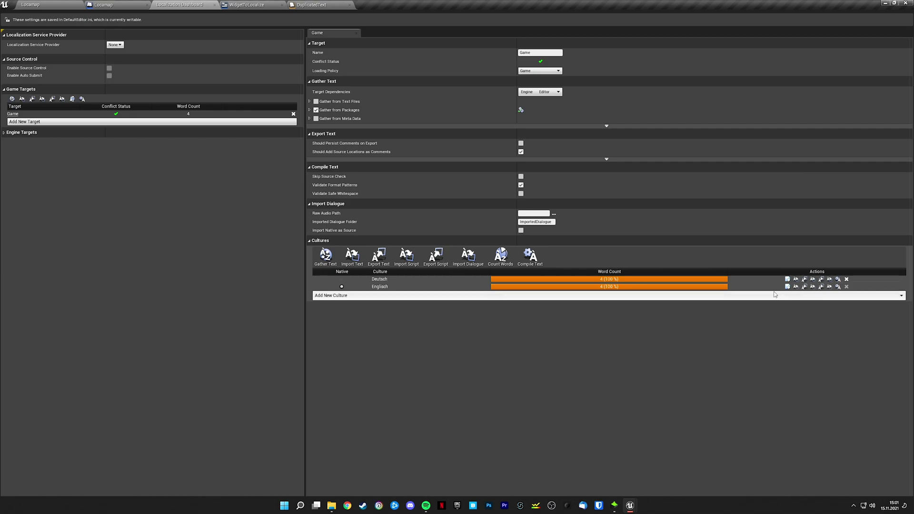
click(528, 260)
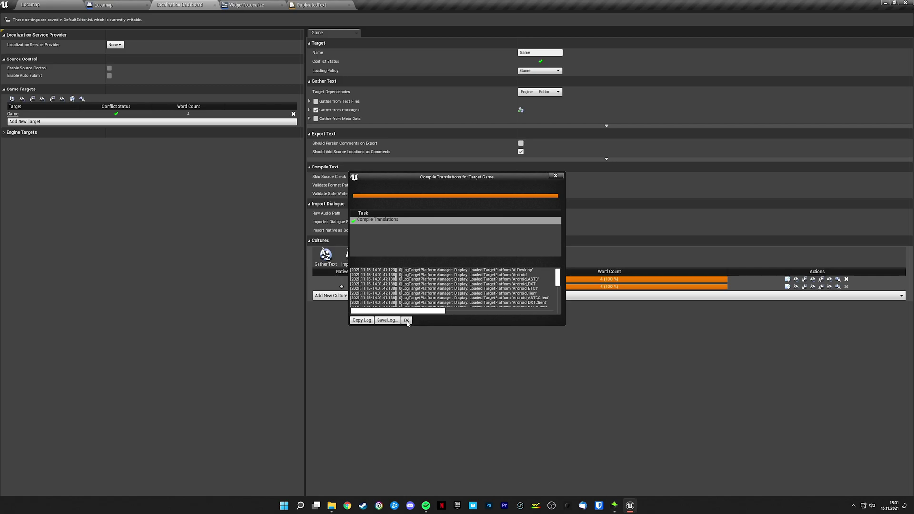
click(406, 320)
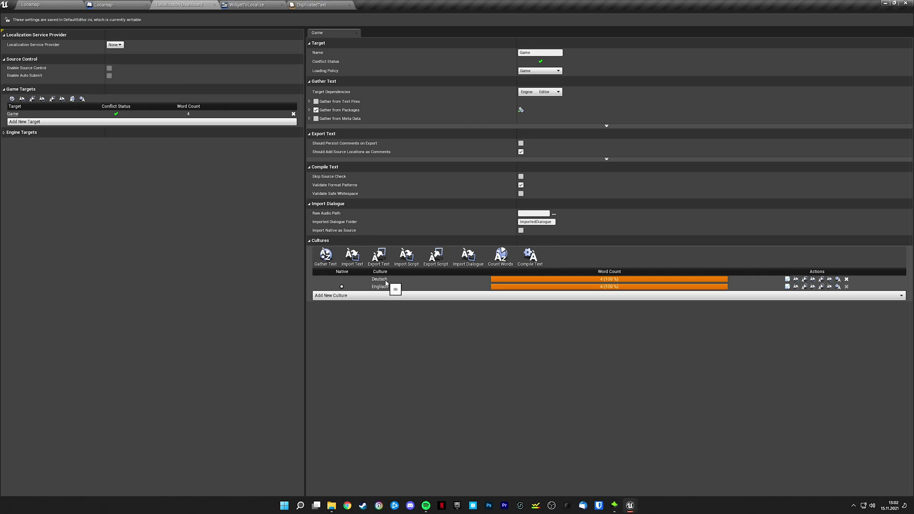
- Run the Locamap level as a Standalone Game, check the German texts in the widget, and quit the game
click(41, 4)
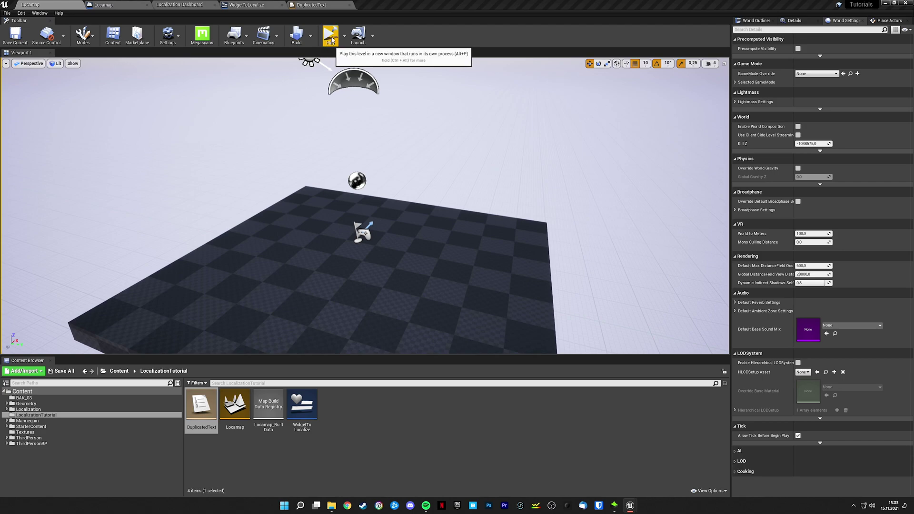
click(344, 36)
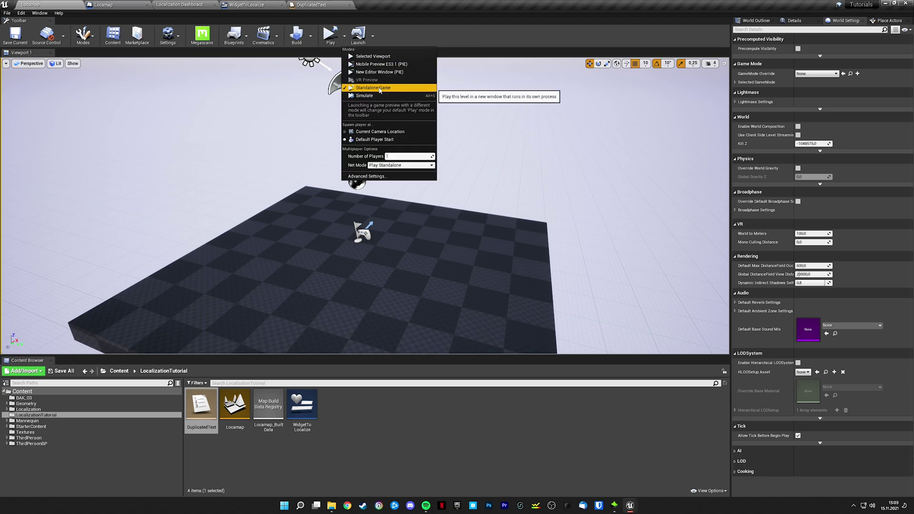
click(330, 34)
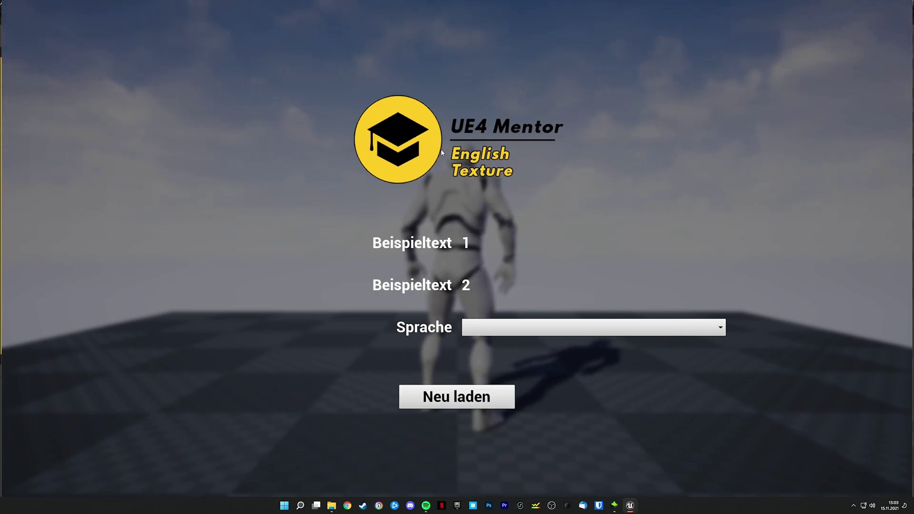
key(Escape)
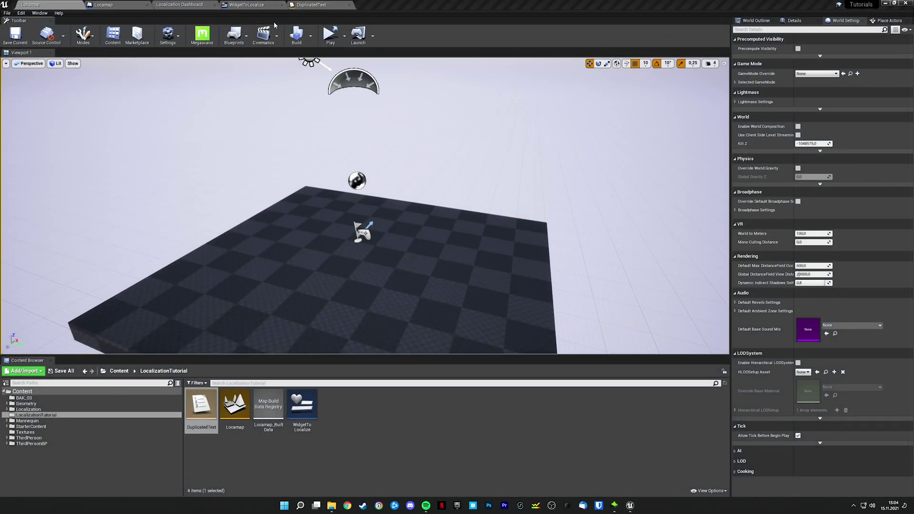
- Add an Event Pre Construct node to WidgetToLocalize's event graph
click(263, 5)
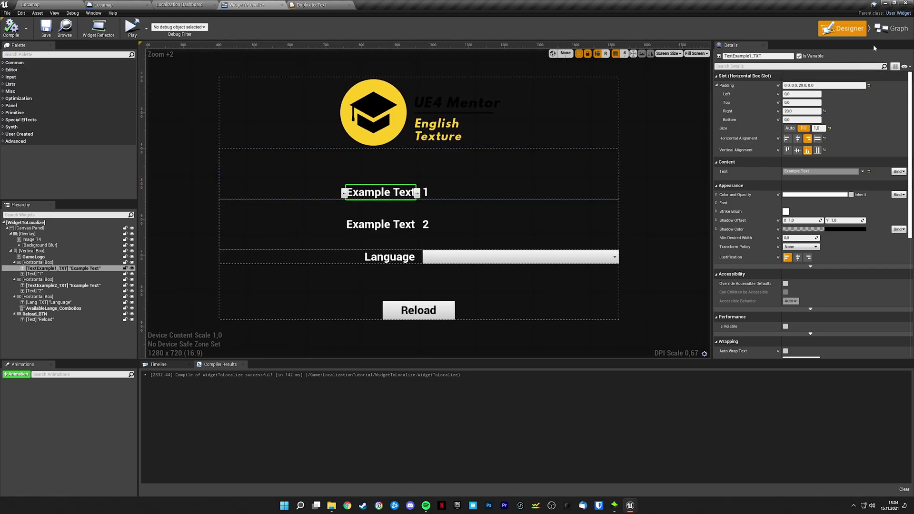
click(889, 28)
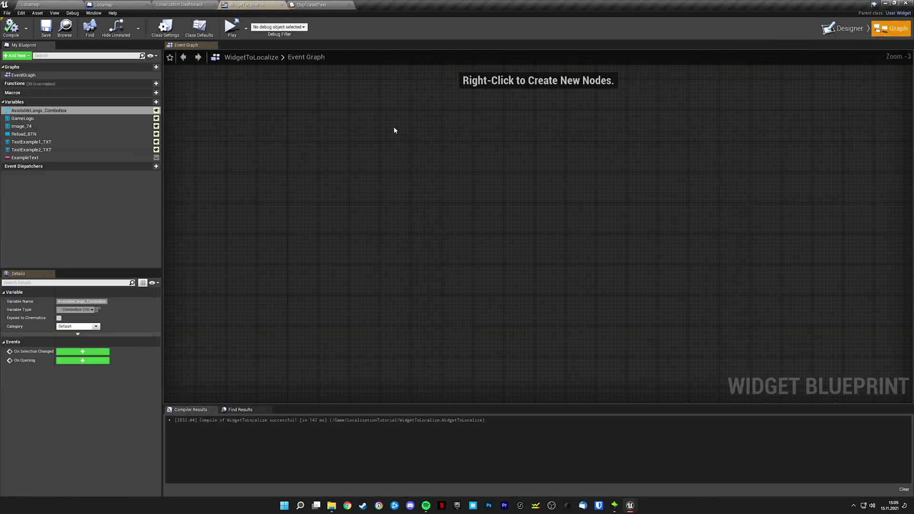
right_click(304, 136)
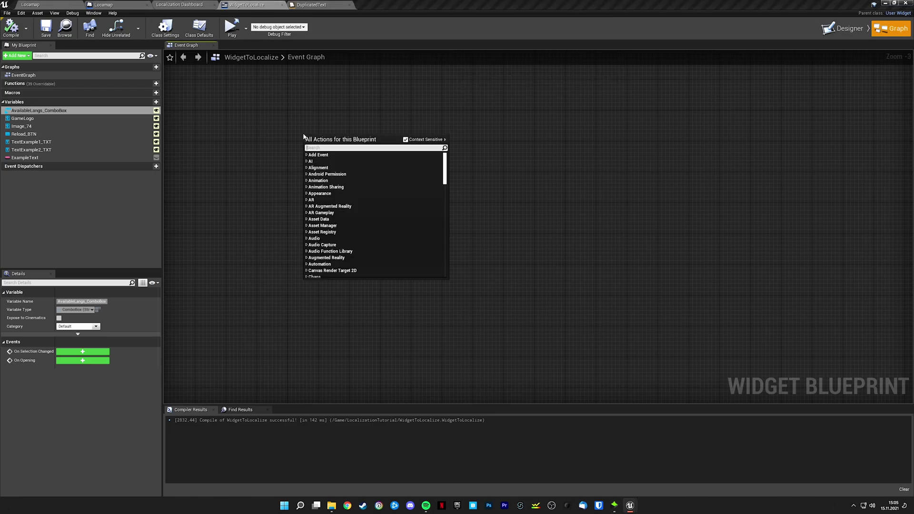
text(event pre)
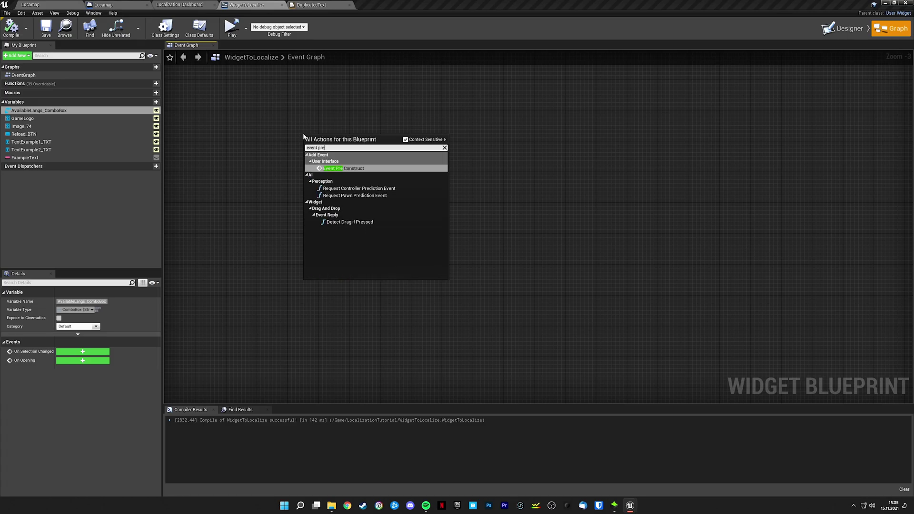
click(350, 168)
scroll(308, 134, up, 3)
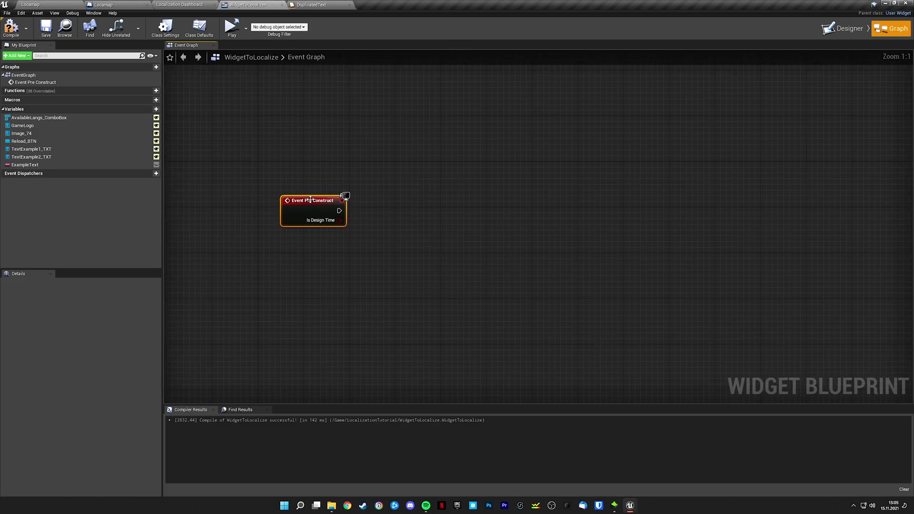
right_drag(341, 192, 297, 213)
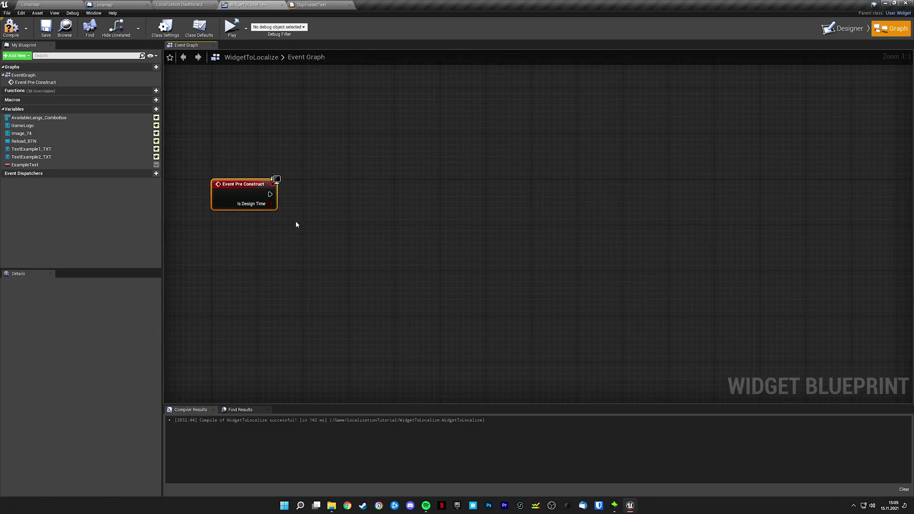
- Add a Get Localized Cultures node below Event Pre Construct, keeping only Include Game enabled
right_click(252, 235)
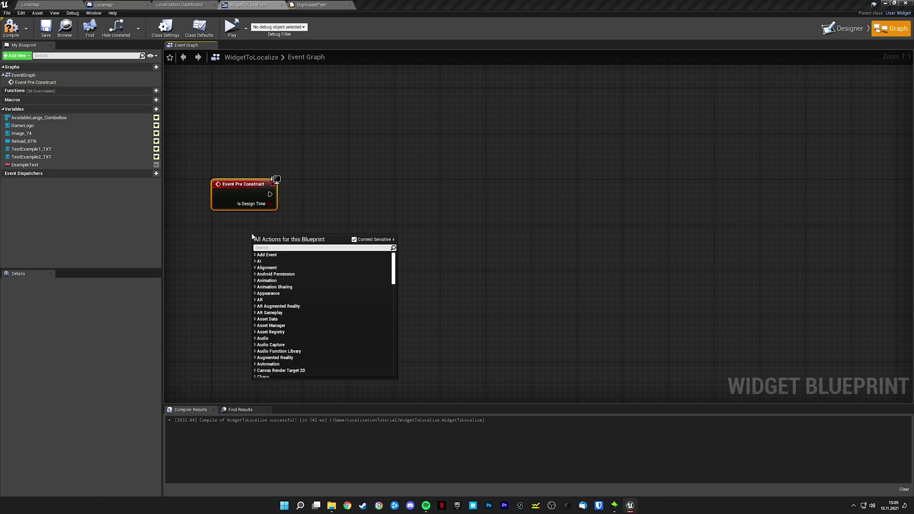
text(getloca)
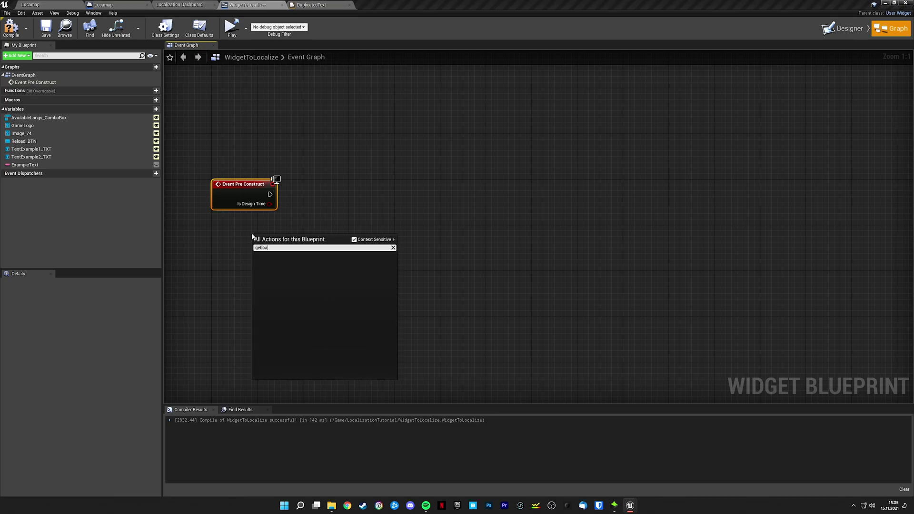
text(liz)
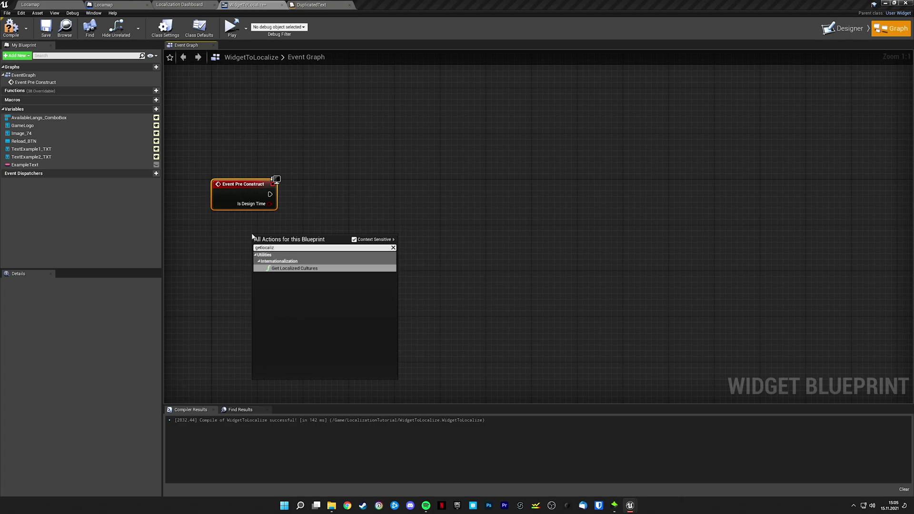
click(291, 269)
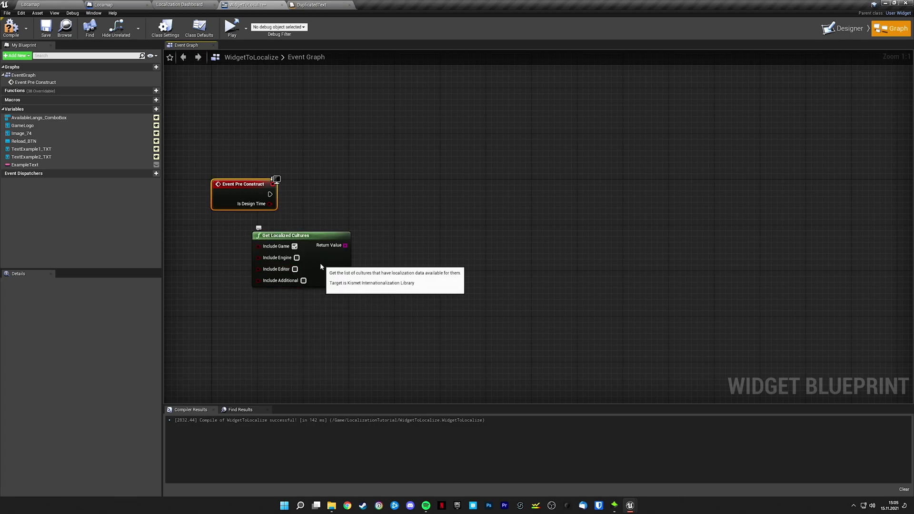
drag(316, 268, 299, 257)
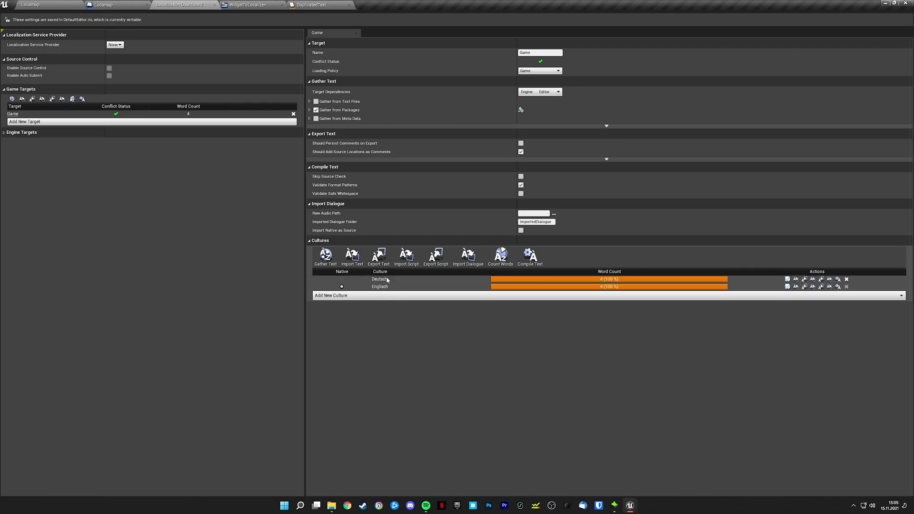
click(250, 4)
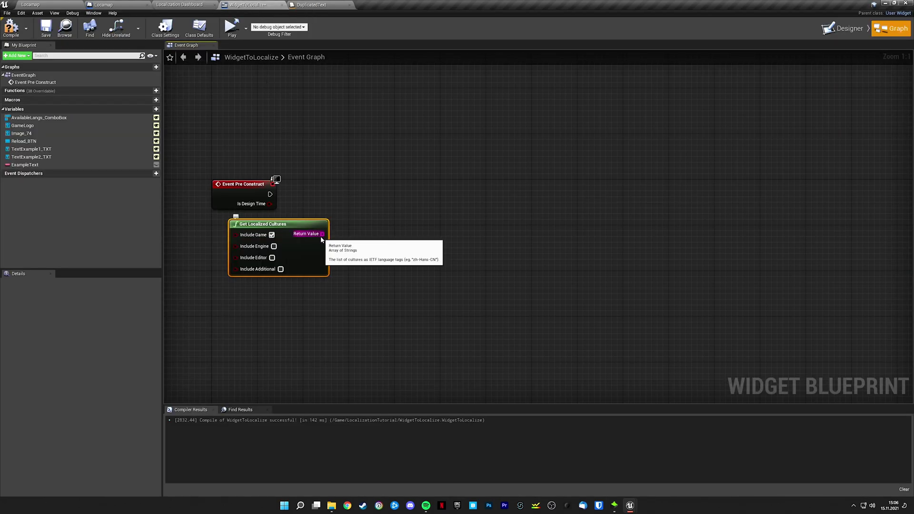
- Add a For Each Loop over the localized cultures and run it from Event Pre Construct
drag(322, 237, 356, 219)
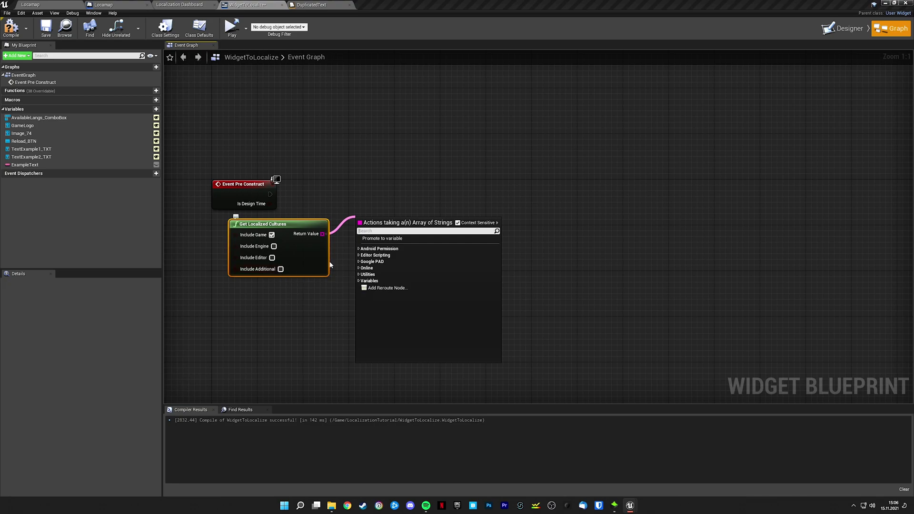
text(foreachl)
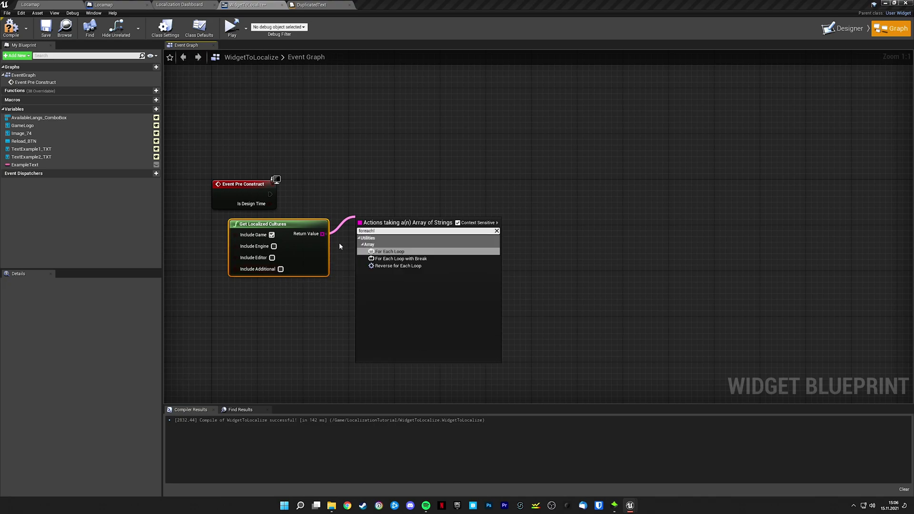
click(376, 251)
drag(379, 214, 386, 187)
drag(270, 194, 361, 194)
drag(322, 234, 383, 184)
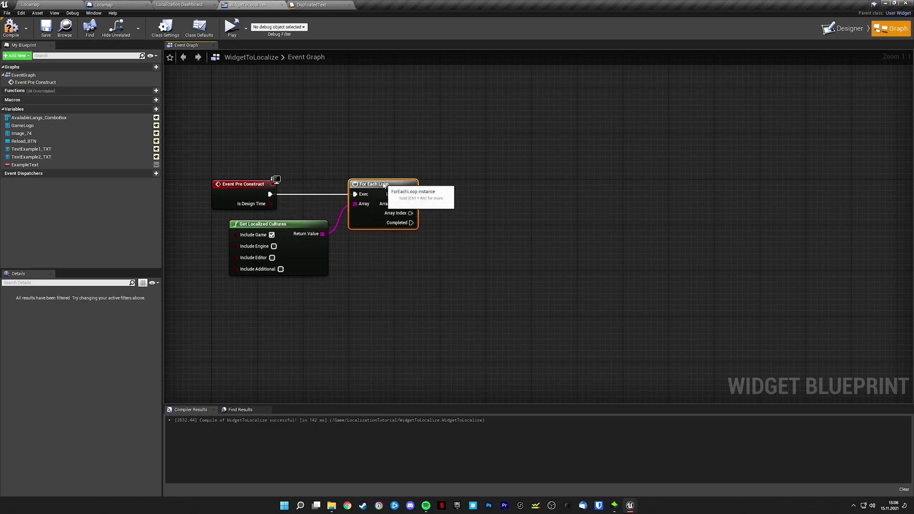
right_drag(436, 207, 420, 202)
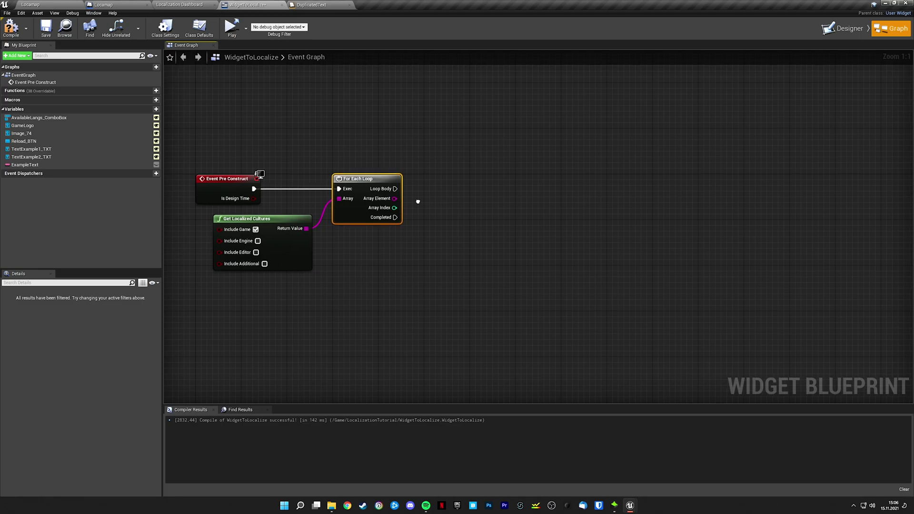
- Place a reference to AvailableLangs_ComboBox beside the loop and add an Add Option node targeting it
drag(40, 118, 423, 192)
key(Escape)
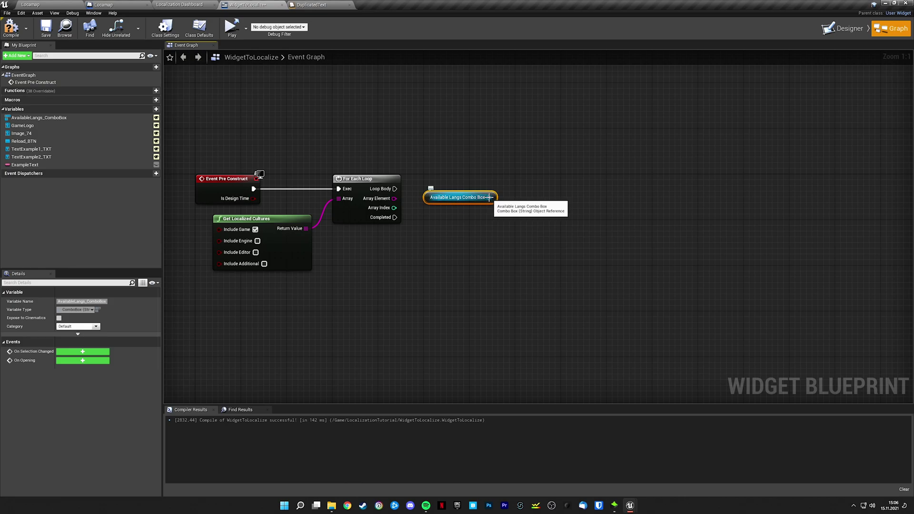
drag(489, 197, 510, 198)
text(a)
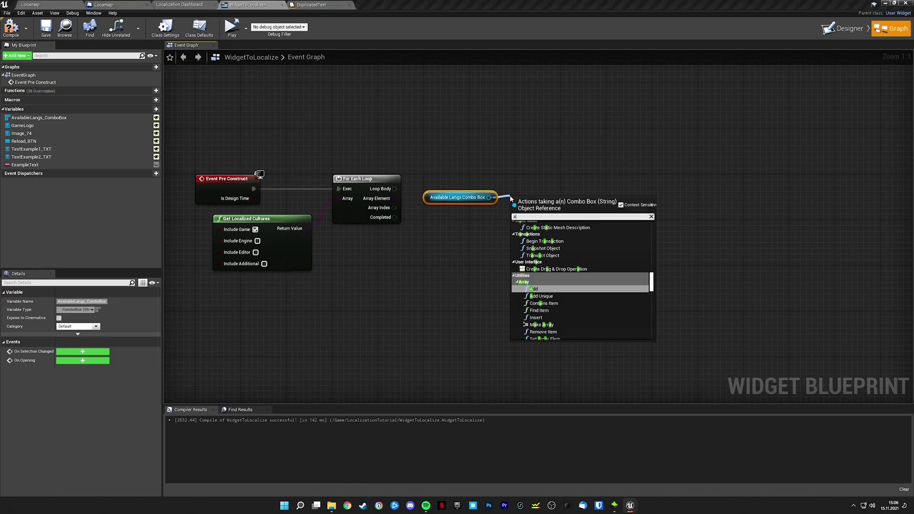
text(dd)
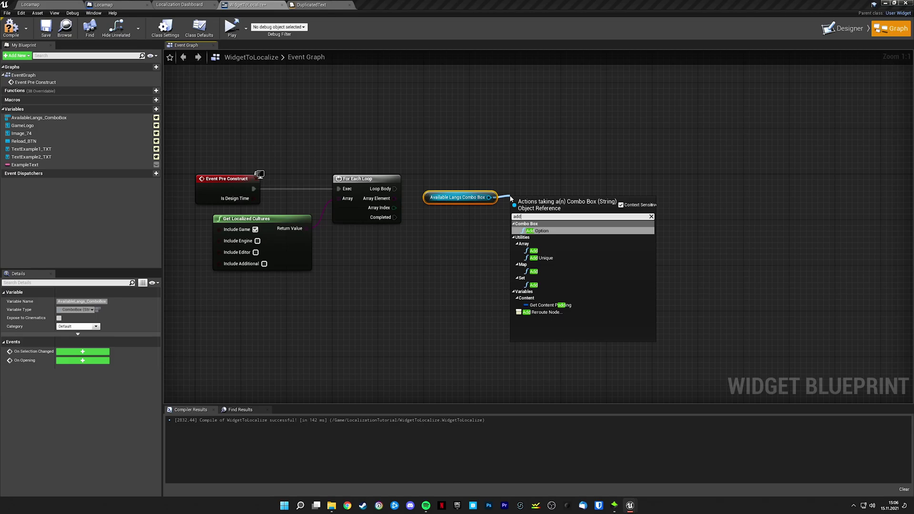
text(op)
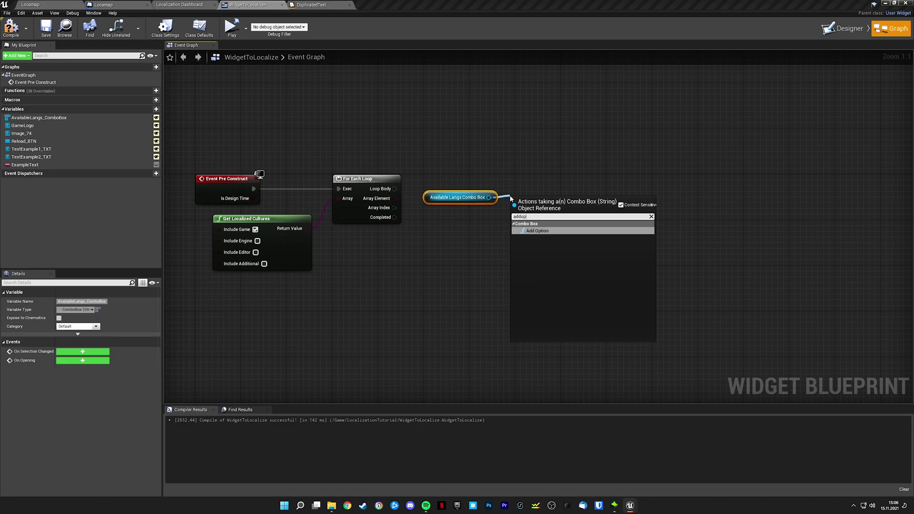
click(537, 231)
drag(537, 231, 530, 200)
- Connect the loop's Loop Body to Add Option's execution input and its Array Element to the Option input
drag(395, 189, 507, 189)
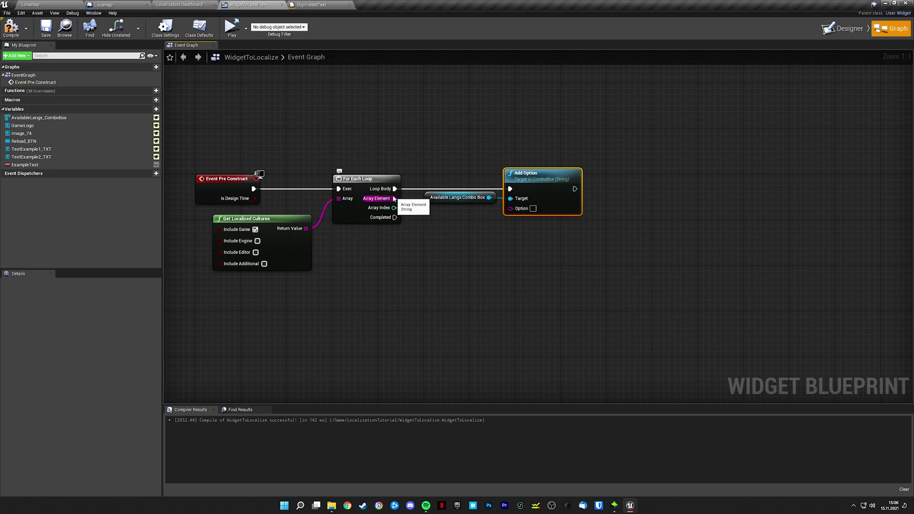
drag(394, 198, 511, 208)
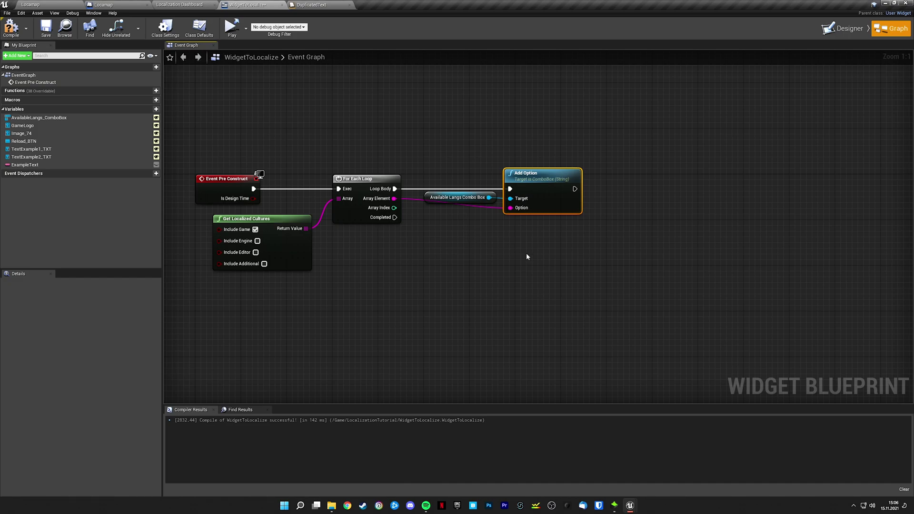
click(538, 264)
- Add a Set Selected Option node targeting the Available Langs Combo Box below the Add Option node
right_drag(538, 264, 490, 223)
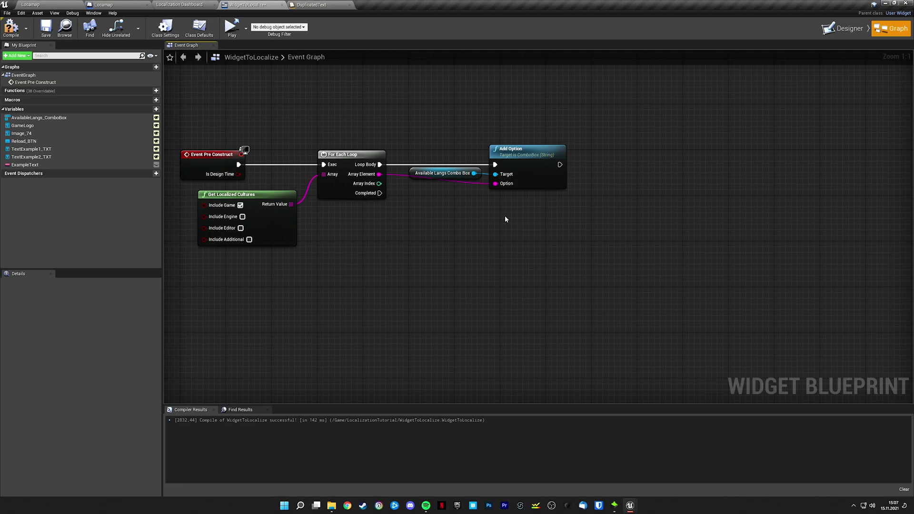
right_drag(500, 229, 488, 212)
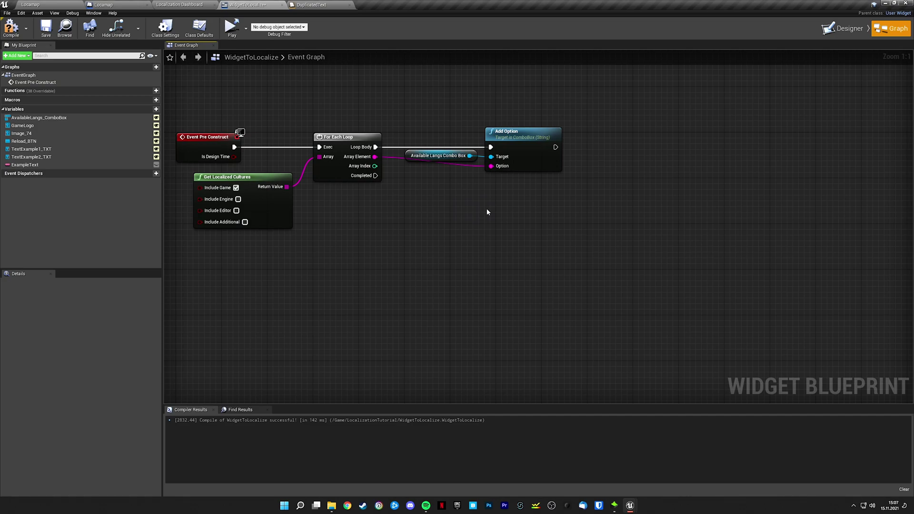
drag(469, 156, 450, 212)
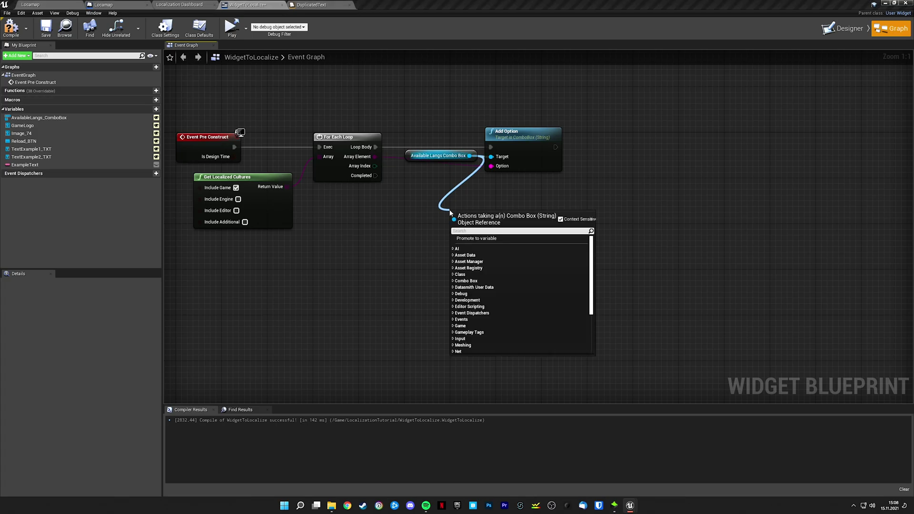
text(setsel)
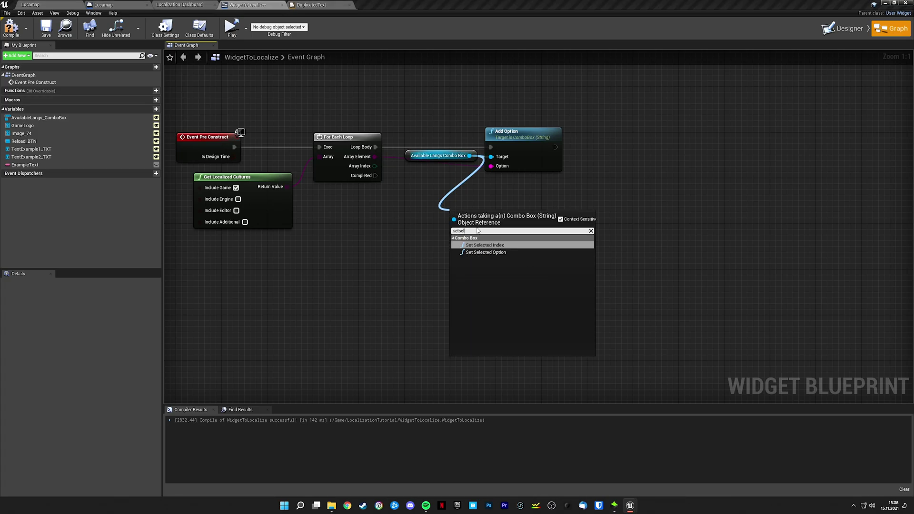
click(487, 253)
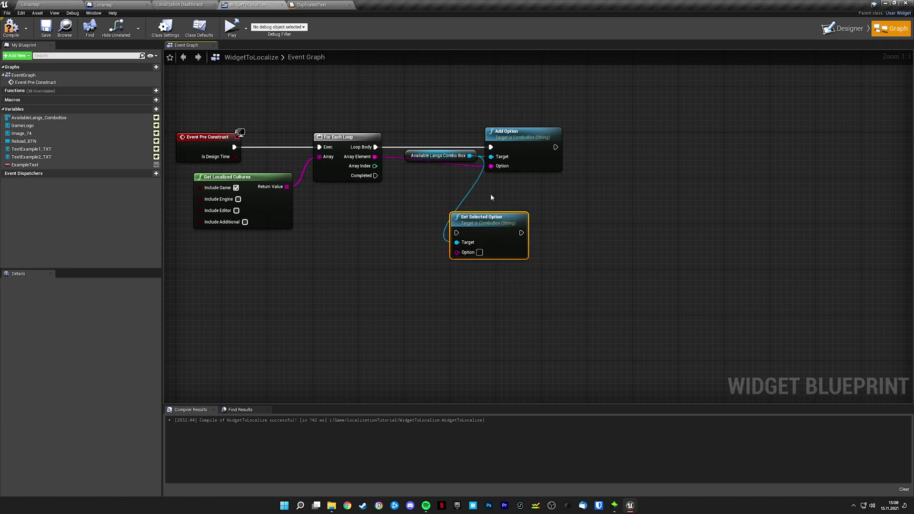
- Align the combo box reference and Set Selected Option below Add Option, and connect the loop's Completed output to Set Selected Option through a reroute node
drag(475, 159, 470, 182)
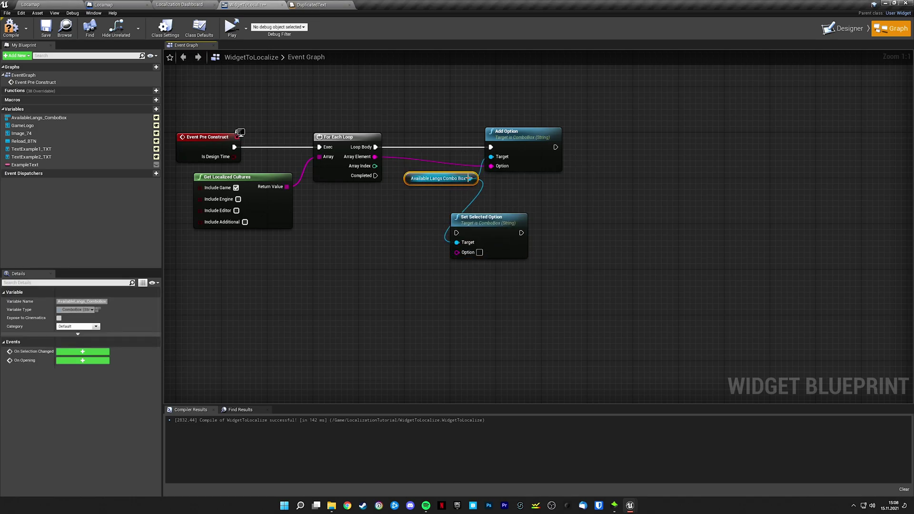
drag(454, 218, 488, 189)
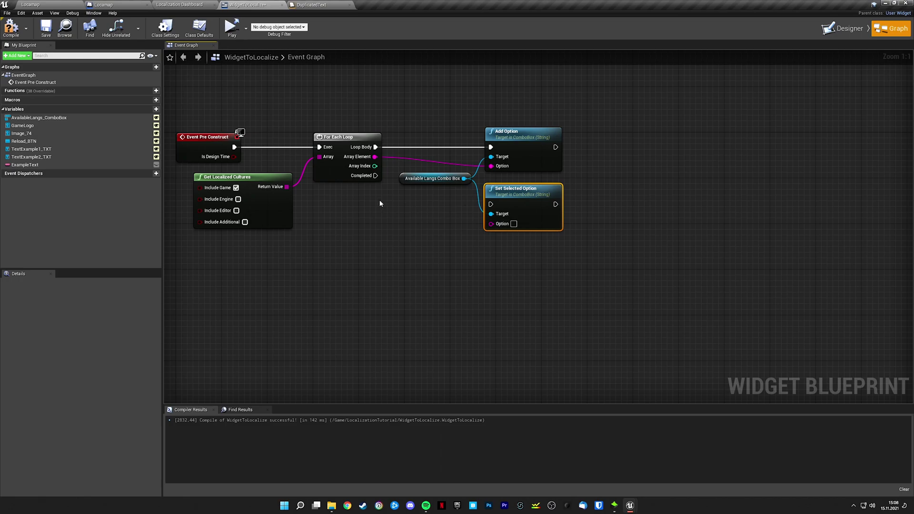
drag(376, 176, 412, 210)
double_click(447, 197)
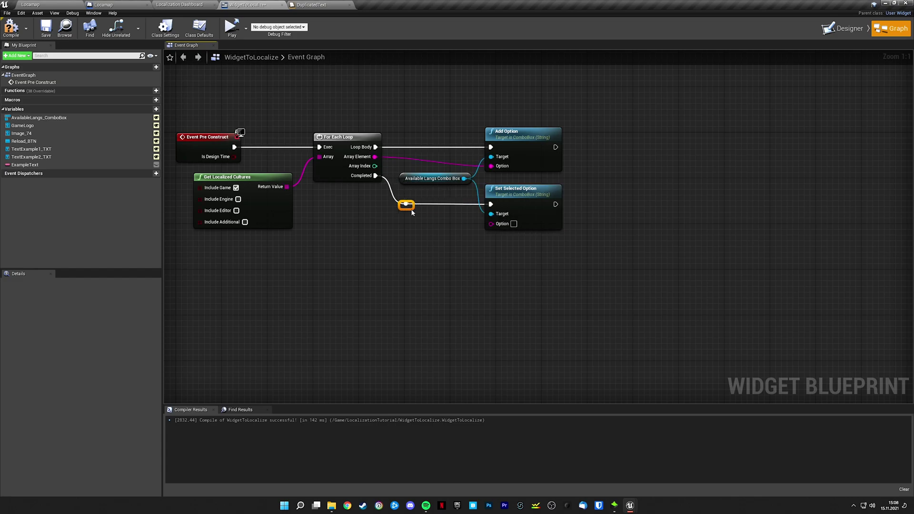
- Add a Get Current Culture node feeding Set Selected Option's Option input, and compile and save the widget
right_click(424, 234)
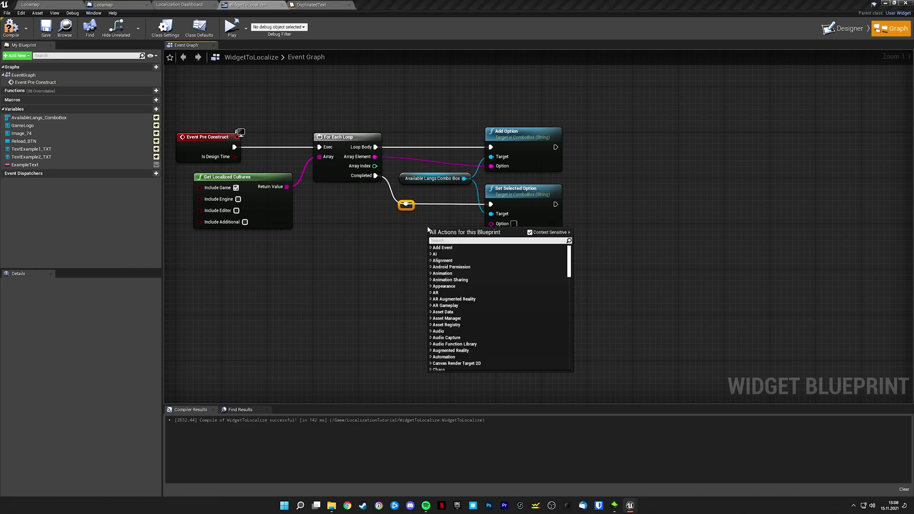
text(getcurrentc)
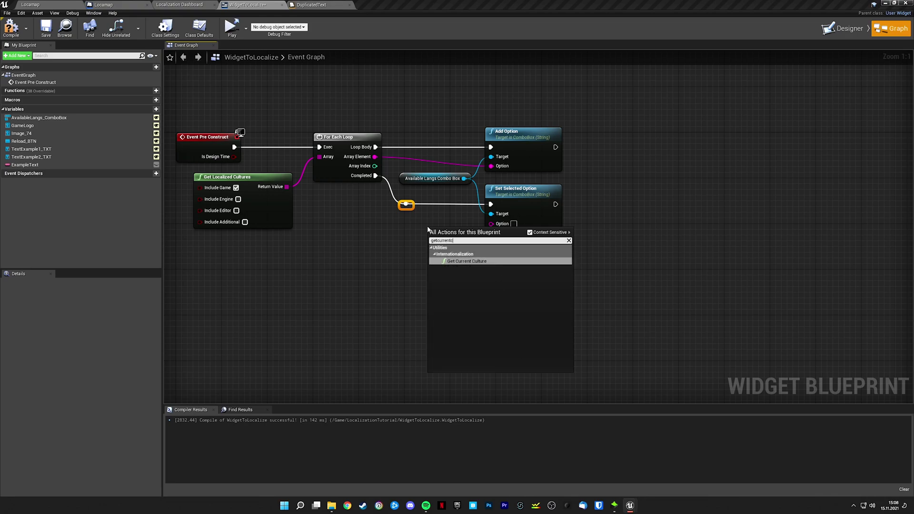
text(ul)
click(456, 261)
drag(459, 232, 500, 223)
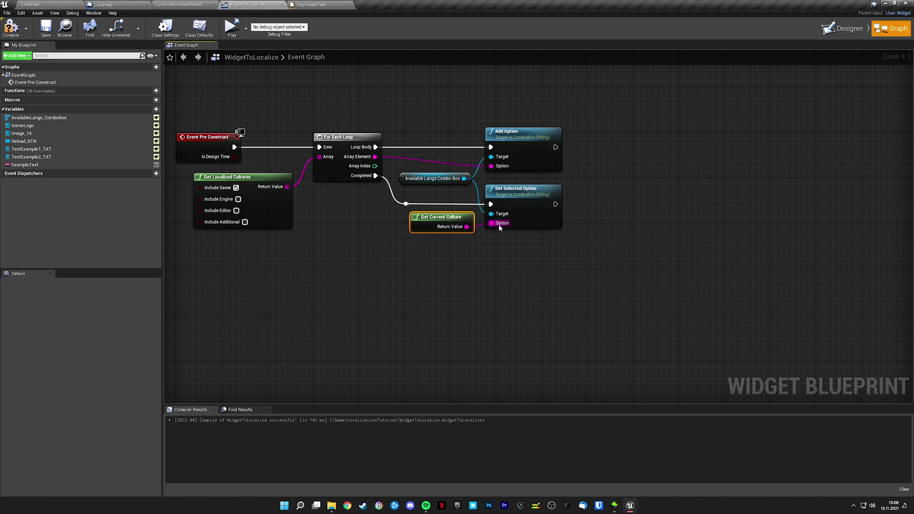
click(10, 27)
click(49, 36)
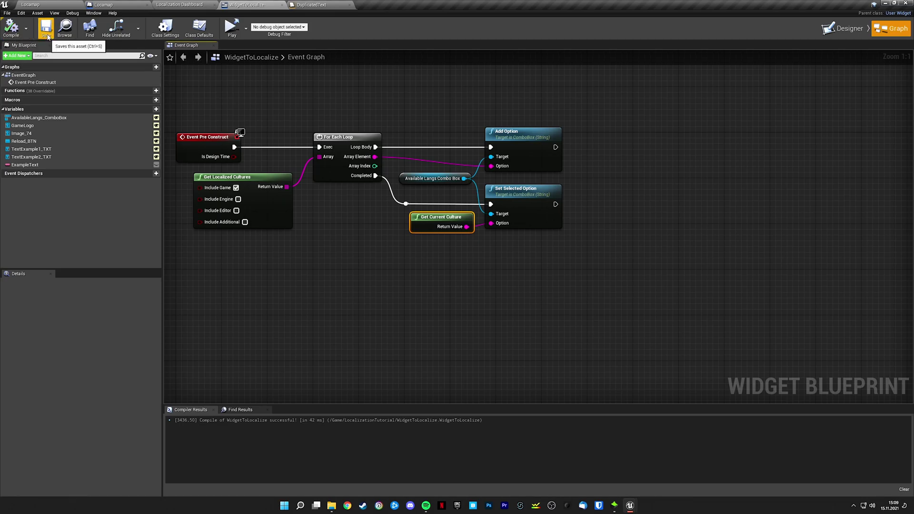
- Play the Locamap level to check the language combo box's options, and end the play session
click(47, 5)
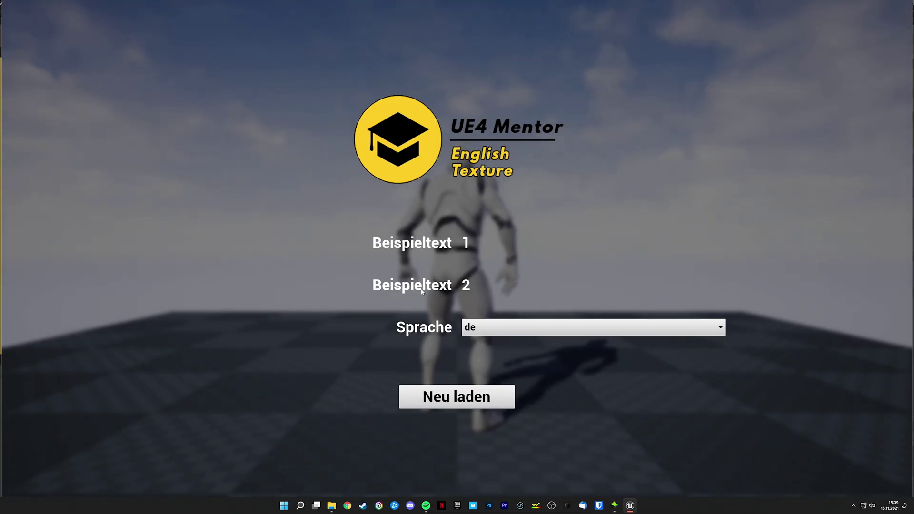
click(487, 325)
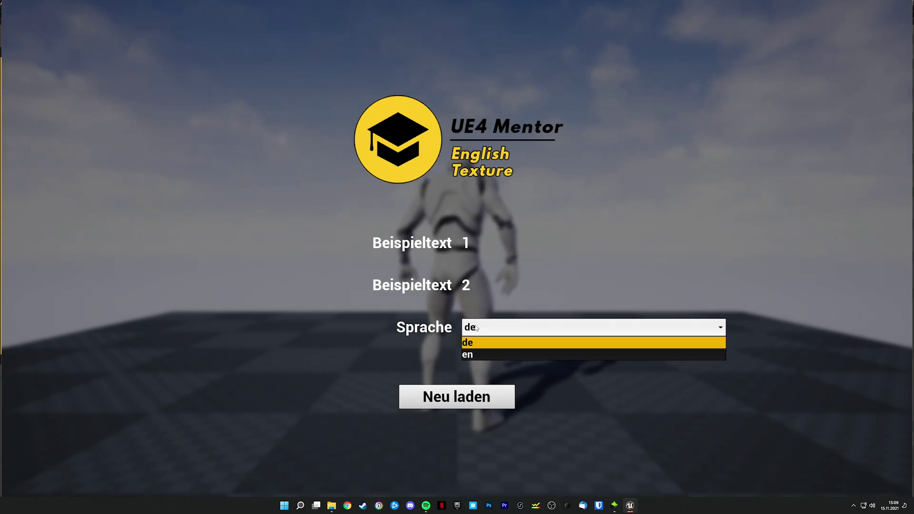
key(Escape)
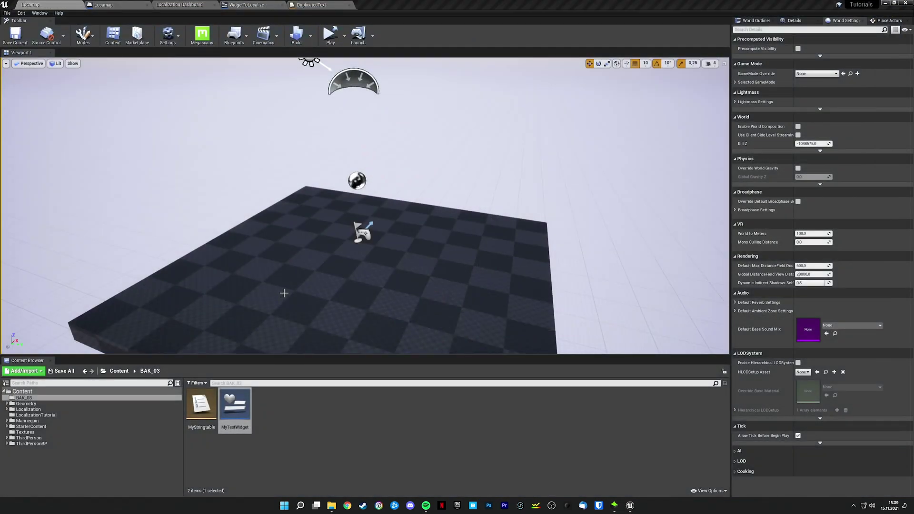
- Add an On Selection Changed event for AvailableLangs_ComboBox in the WidgetToLocalize blueprint
click(248, 4)
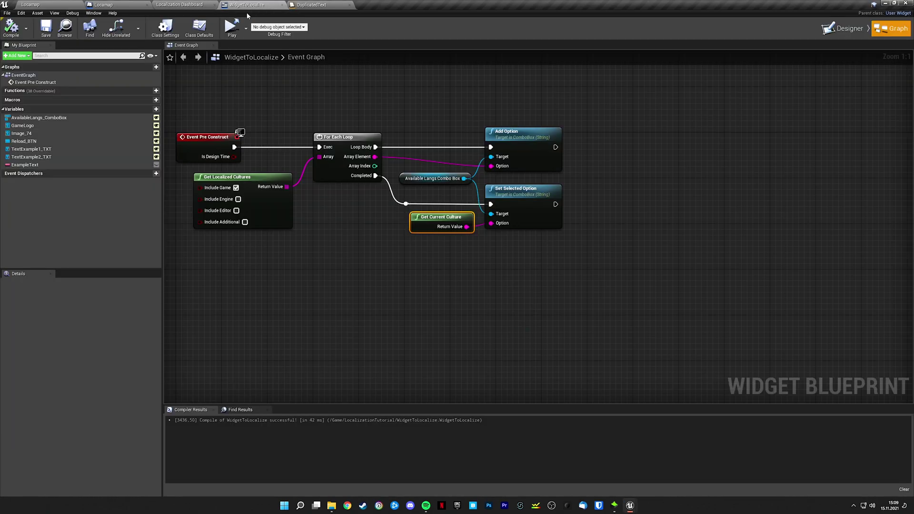
right_drag(263, 118, 294, 114)
scroll(314, 107, down, 2)
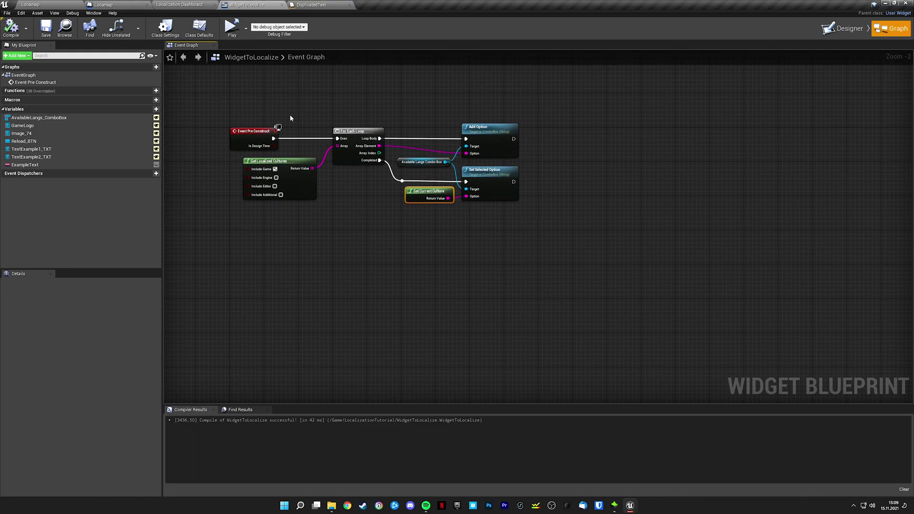
click(841, 32)
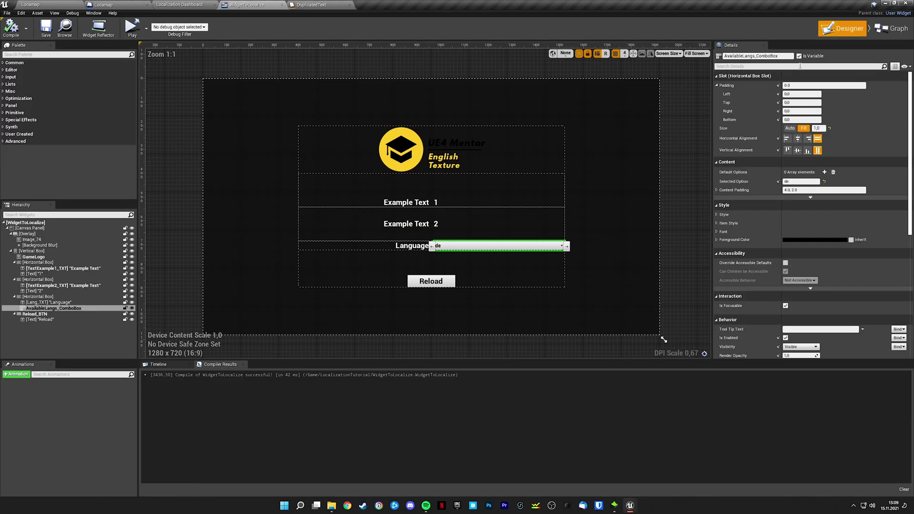
scroll(508, 210, up, 1)
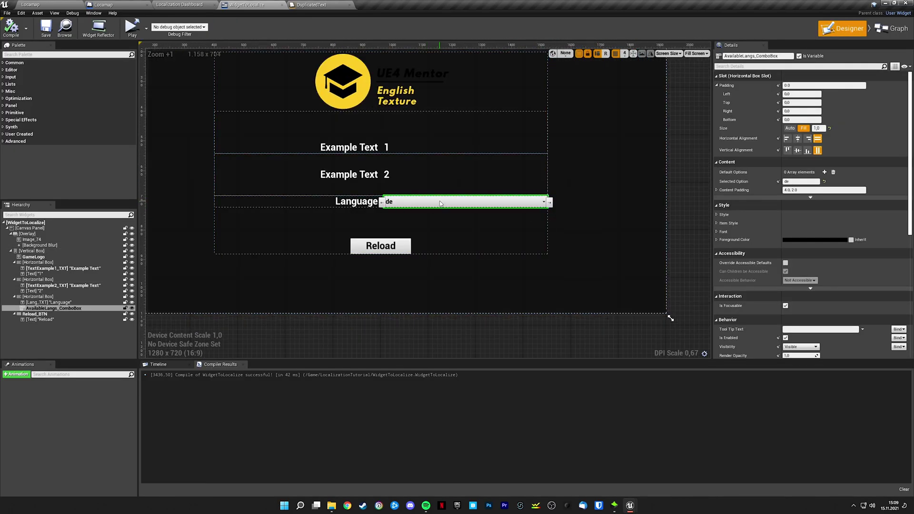
scroll(818, 223, down, 10)
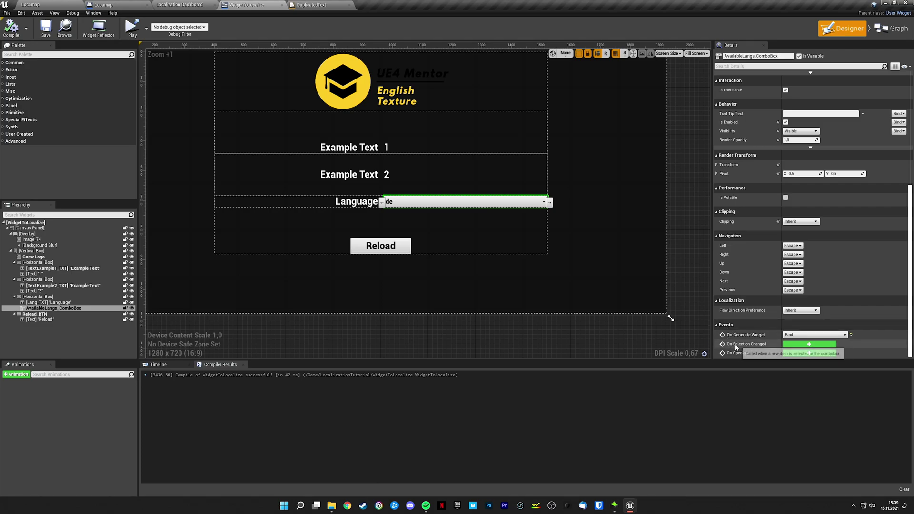
click(805, 344)
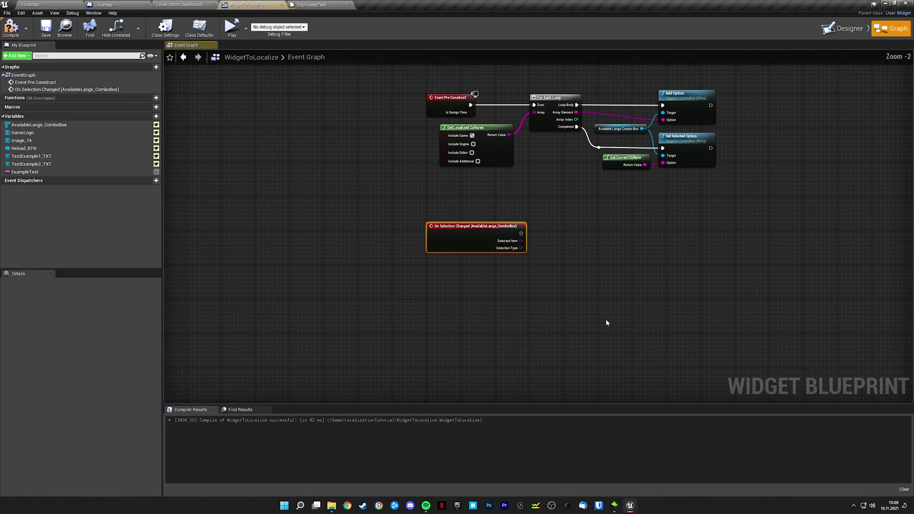
- Add a Set Current Culture node run by On Selection Changed, with Selected Item wired to its Culture input
right_drag(611, 264, 432, 243)
right_click(459, 203)
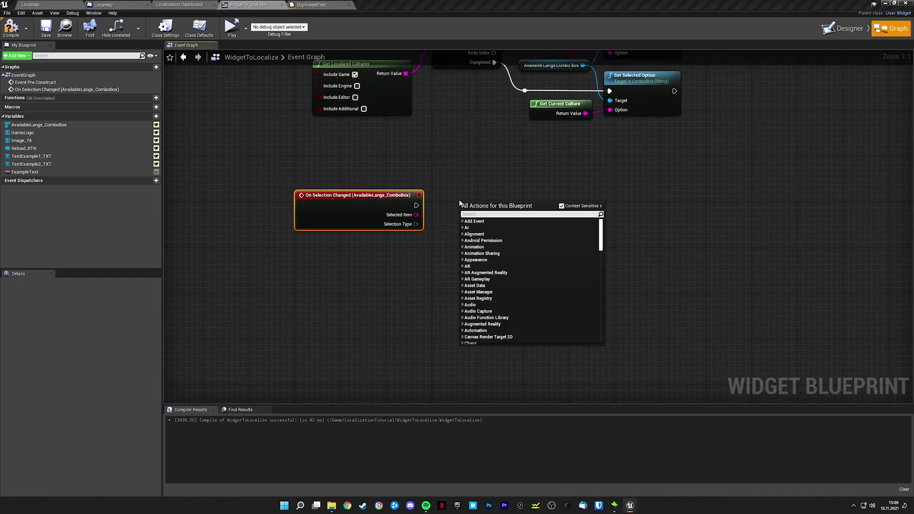
text(setcurrentcu)
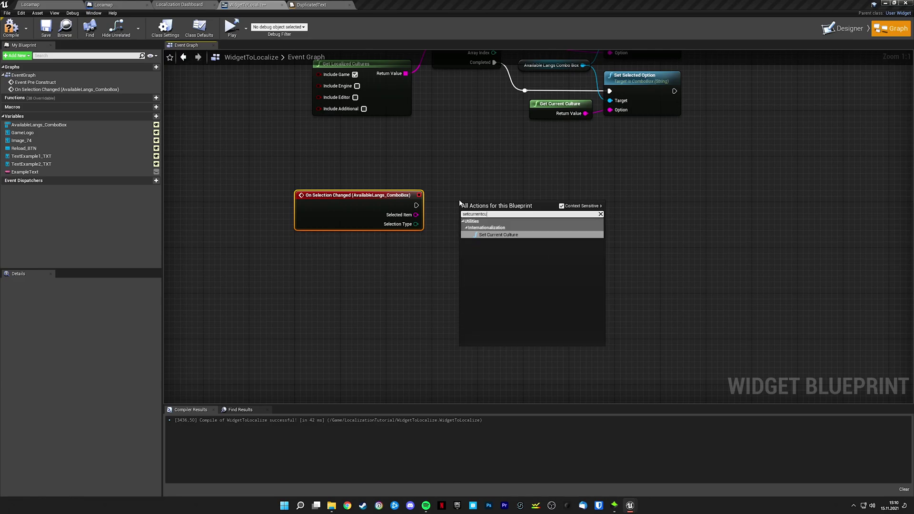
click(498, 236)
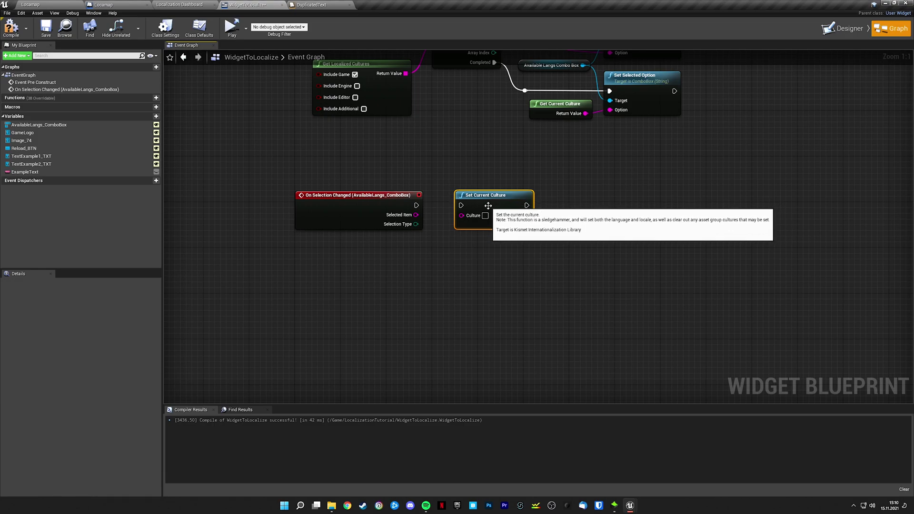
drag(495, 204, 496, 198)
drag(415, 205, 461, 205)
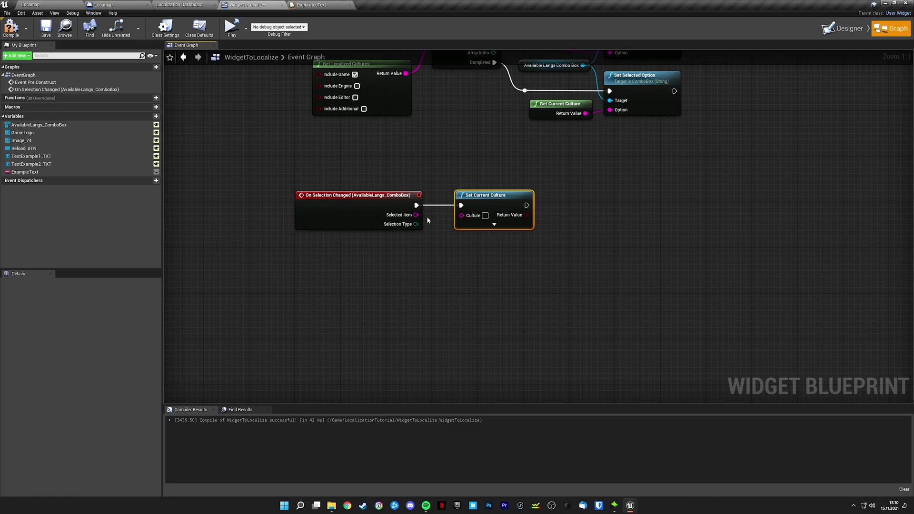
drag(416, 214, 471, 215)
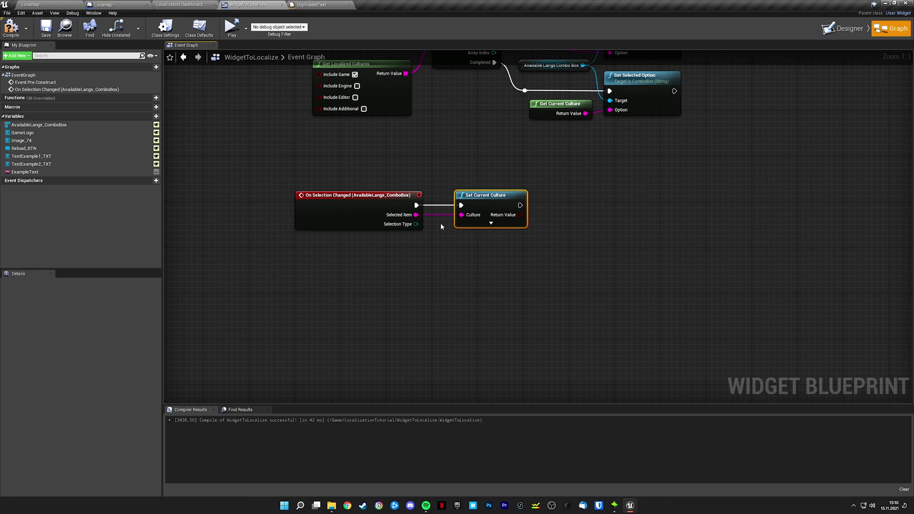
- Add a Set Selected Option node targeting a new AvailableLangs_ComboBox reference and execute it after Set Current Culture
right_drag(567, 202, 536, 212)
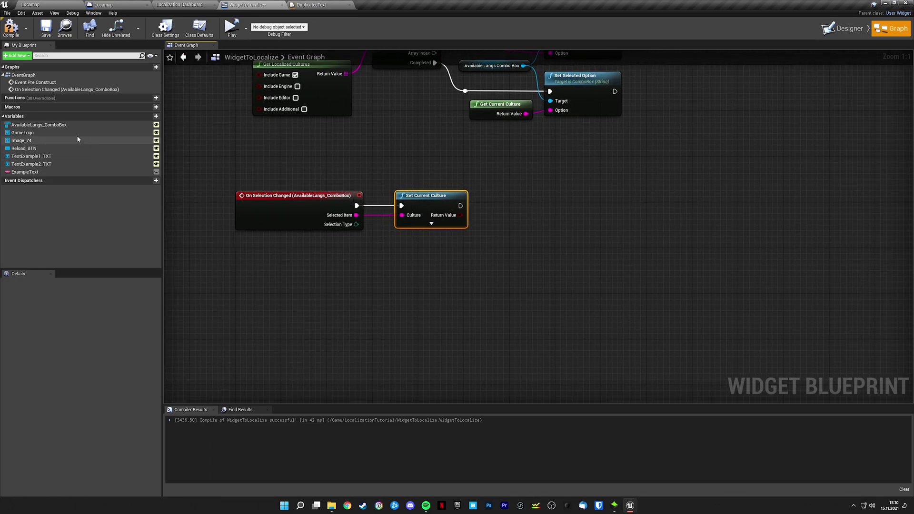
drag(33, 125, 478, 213)
click(508, 224)
right_drag(504, 226, 564, 264)
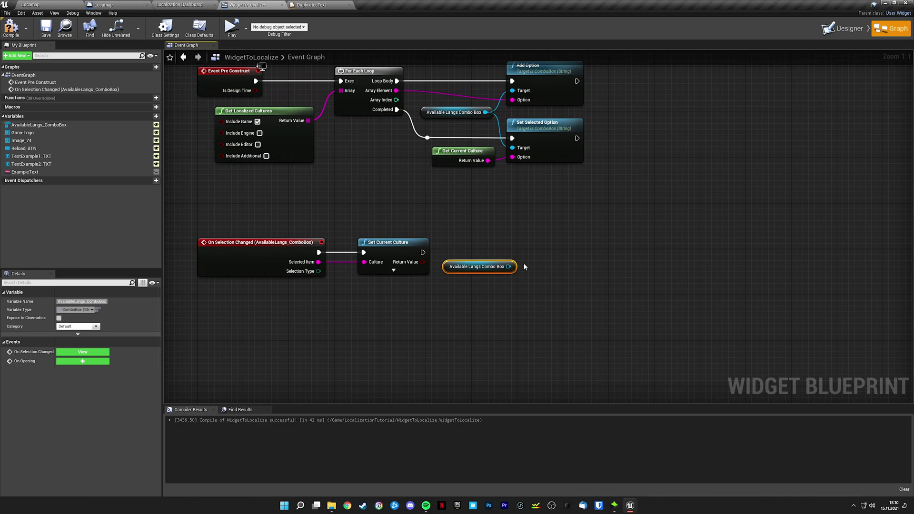
drag(508, 266, 526, 265)
text(s)
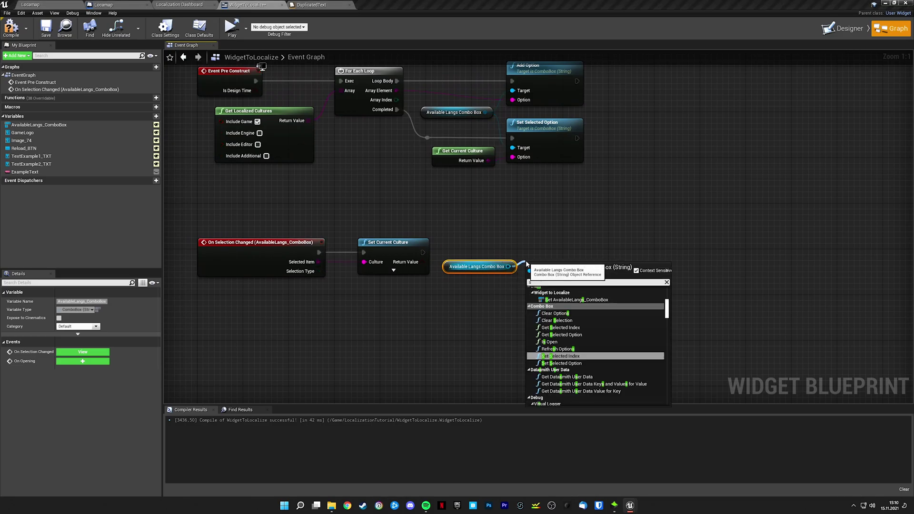
text(etsel)
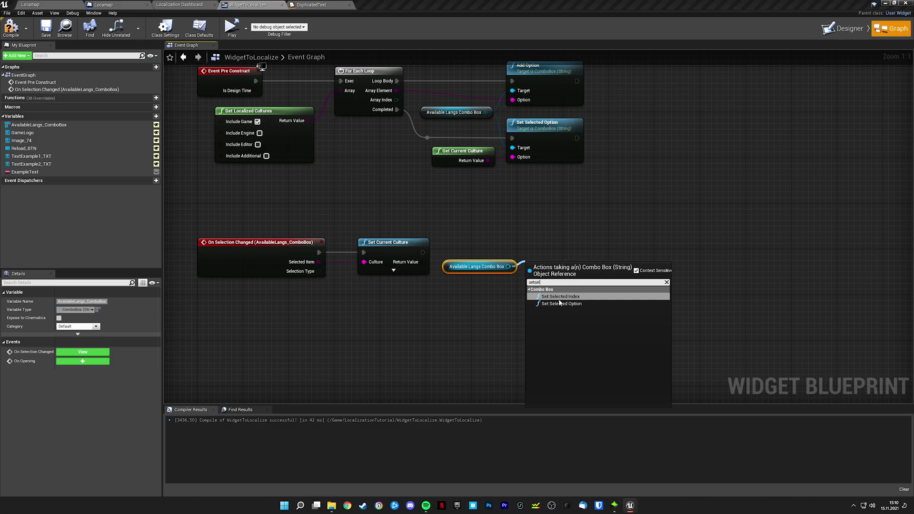
key(Down)
key(Return)
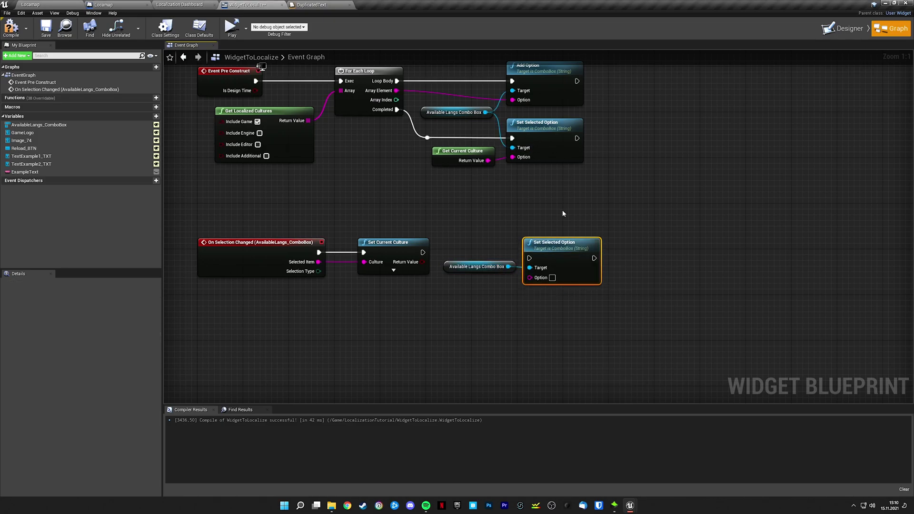
drag(423, 252, 565, 249)
ctrl+click(476, 266)
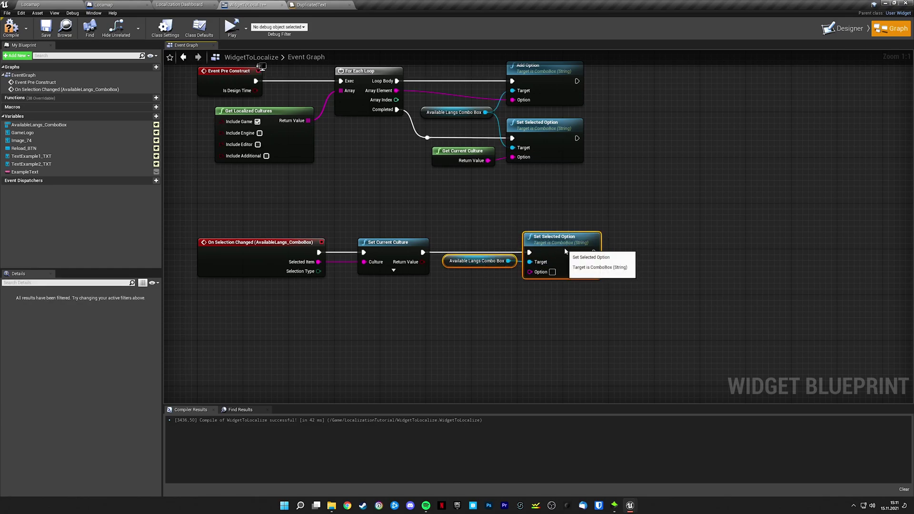
- Connect a new Get Current Culture node to the Option input of the selection event's Set Selected Option, and compile and save
click(481, 298)
right_click(473, 294)
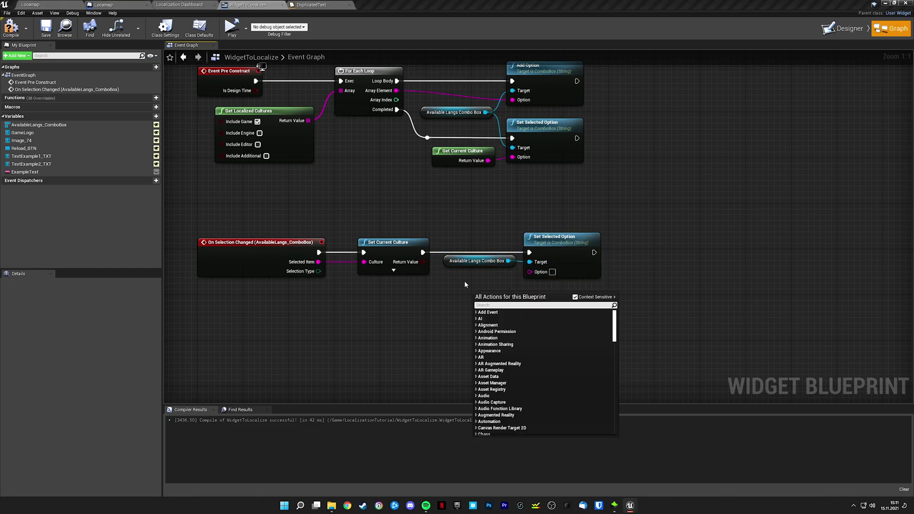
text(getcu)
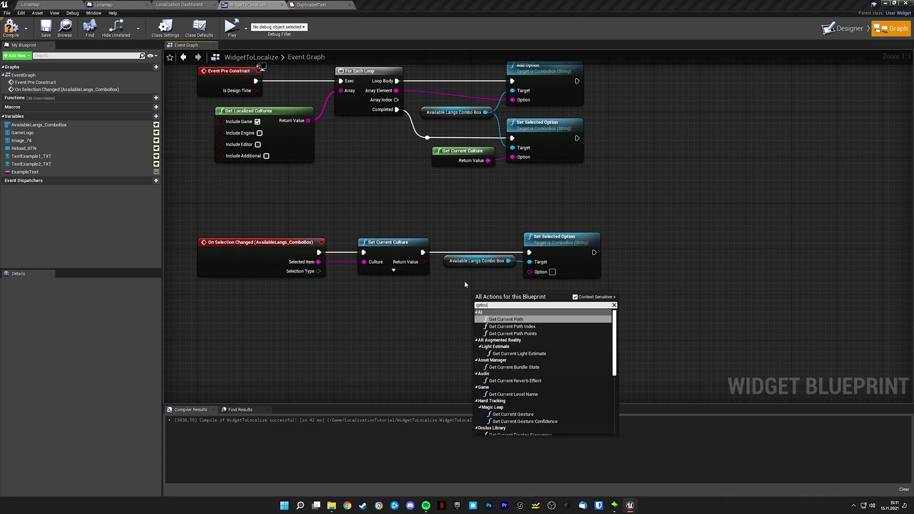
text(rrentcul)
click(537, 325)
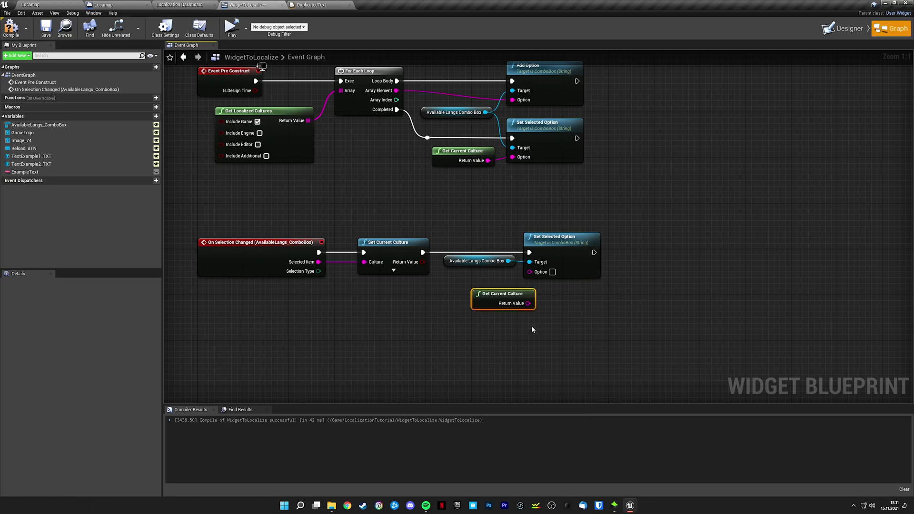
drag(531, 301, 533, 272)
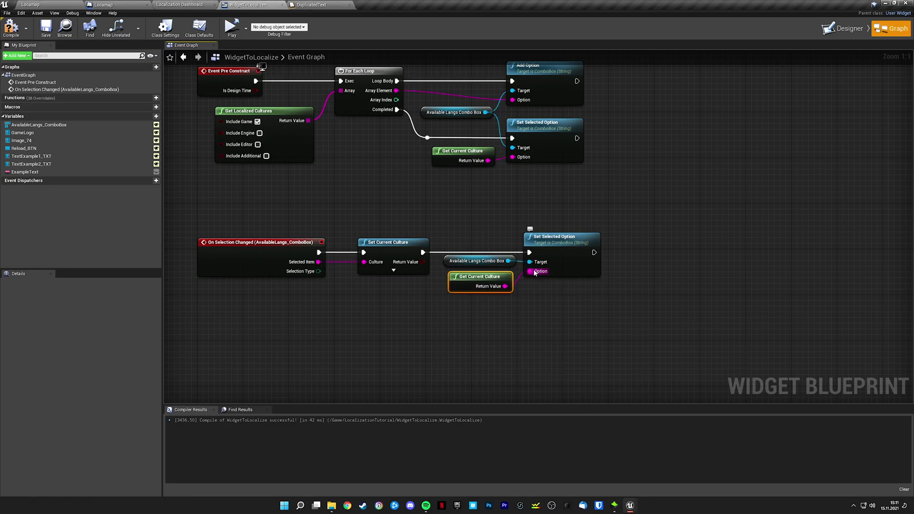
click(11, 28)
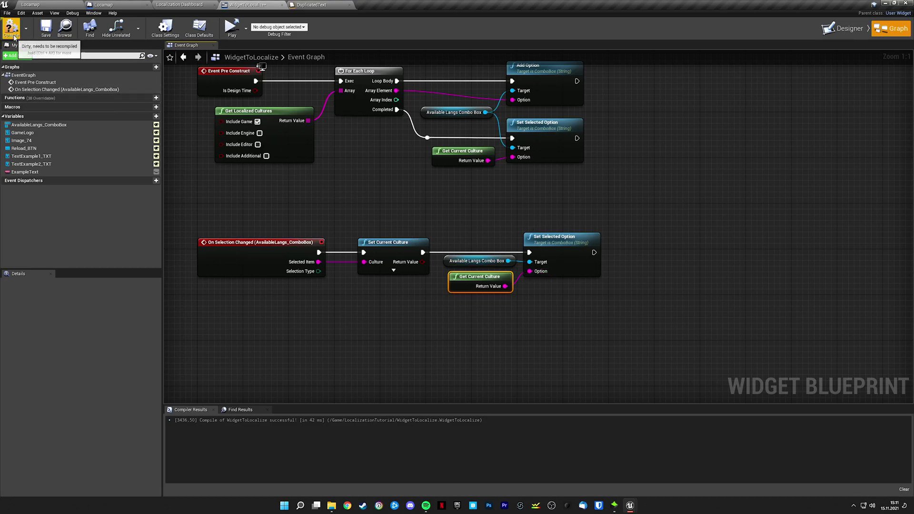
click(48, 31)
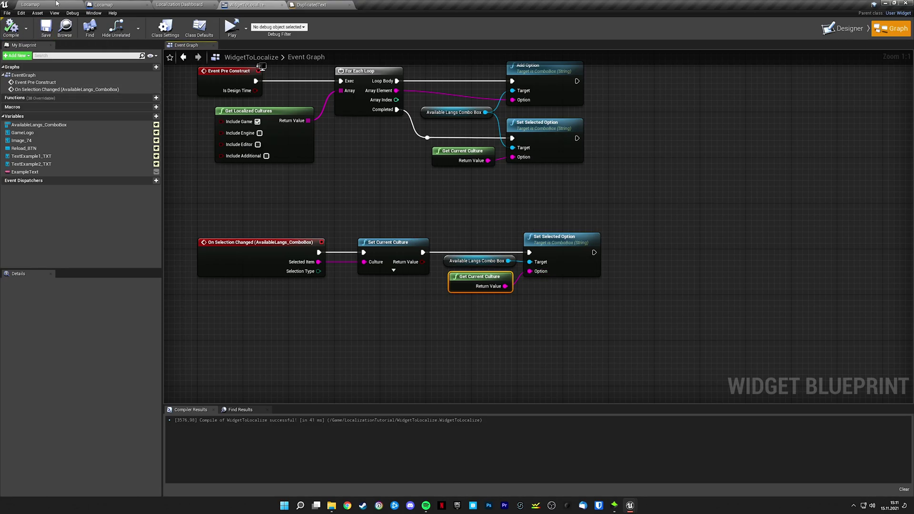
- Play-test the Locamap level, switching the language to en, back to de and again to en, and end the session
click(52, 5)
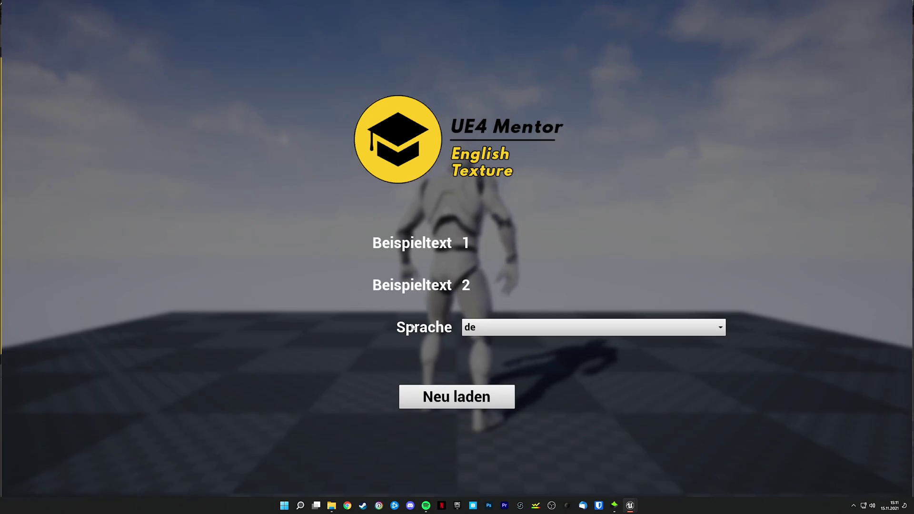
click(480, 332)
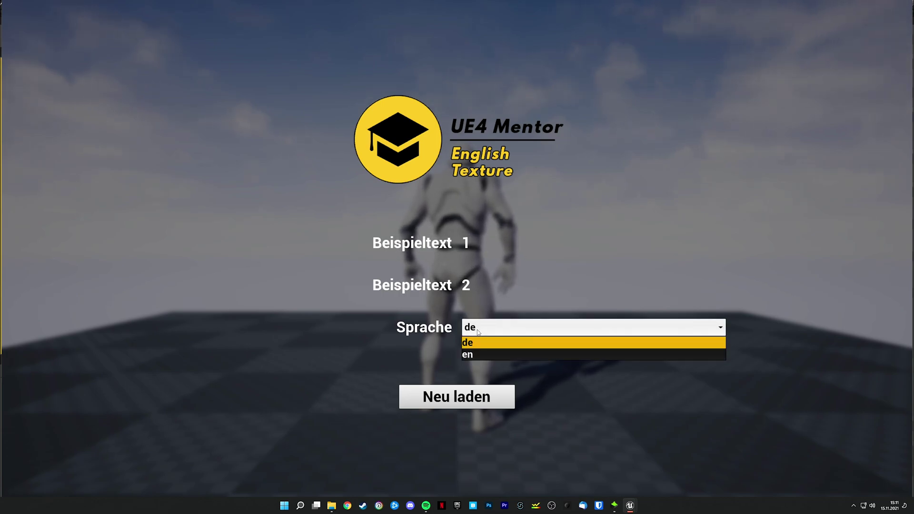
click(485, 358)
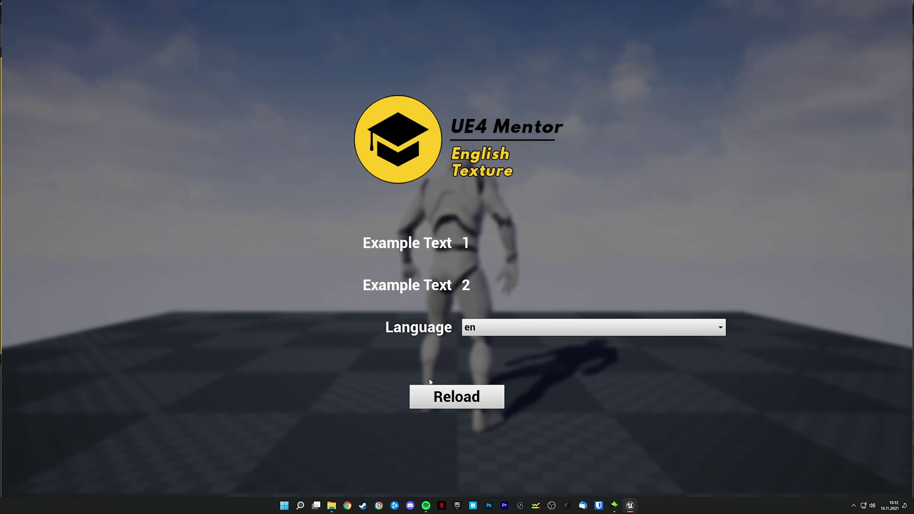
click(500, 332)
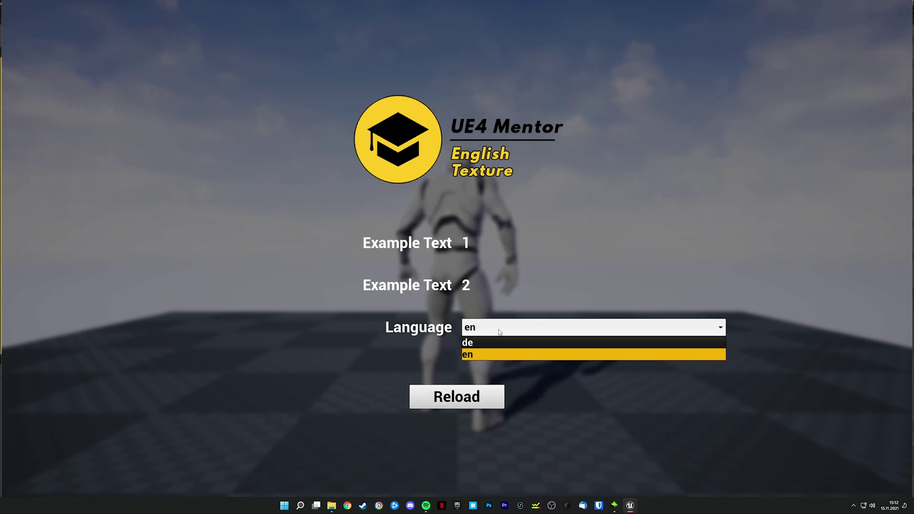
click(480, 343)
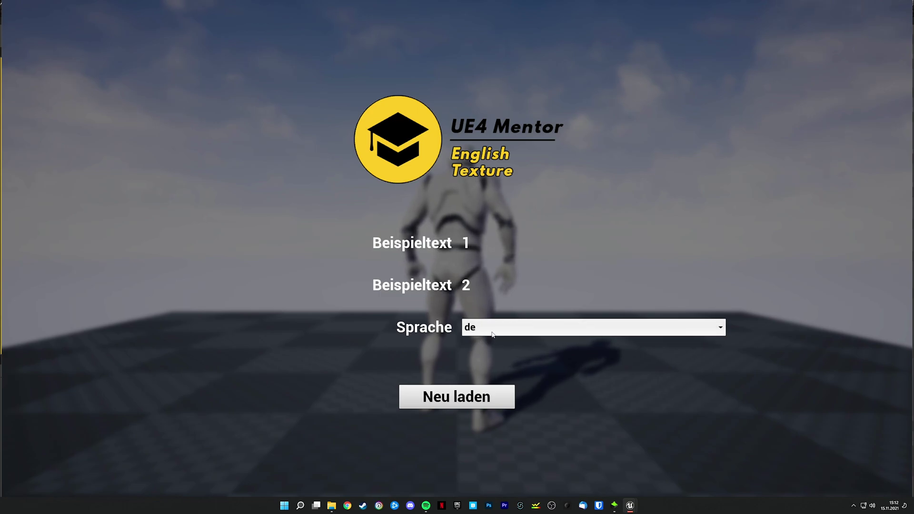
click(486, 332)
click(478, 355)
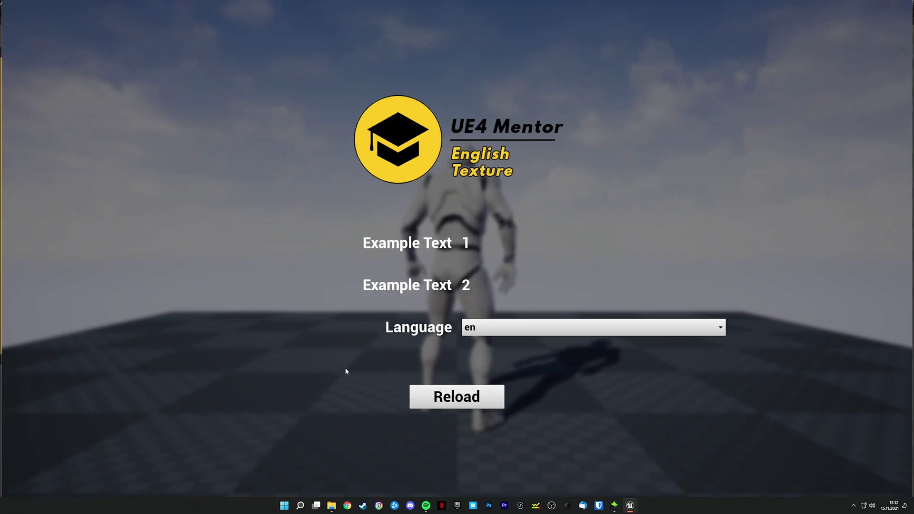
key(Escape)
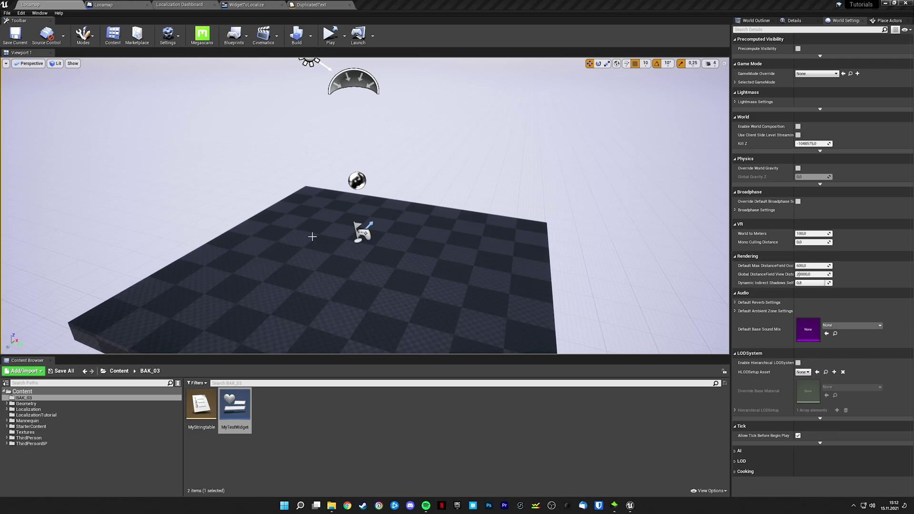
- Add an On Clicked event for Reload_BTN in the WidgetToLocalize blueprint
click(247, 5)
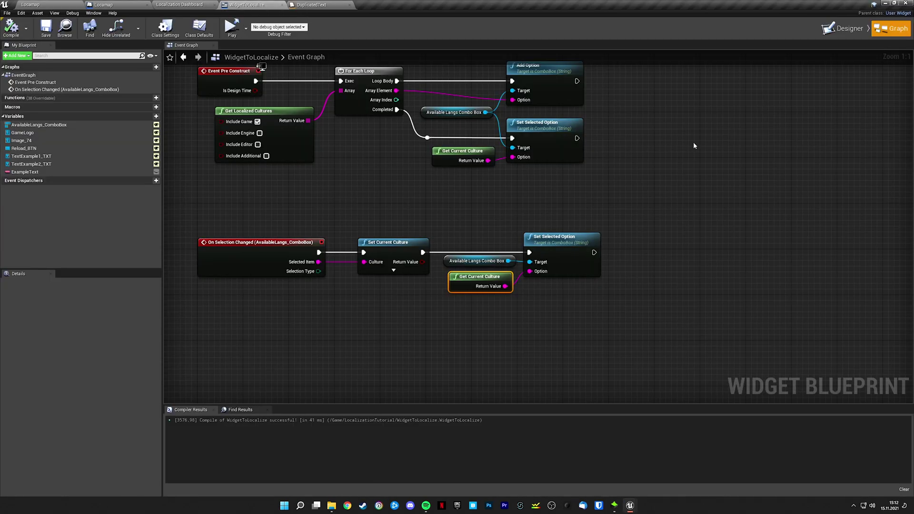
click(845, 30)
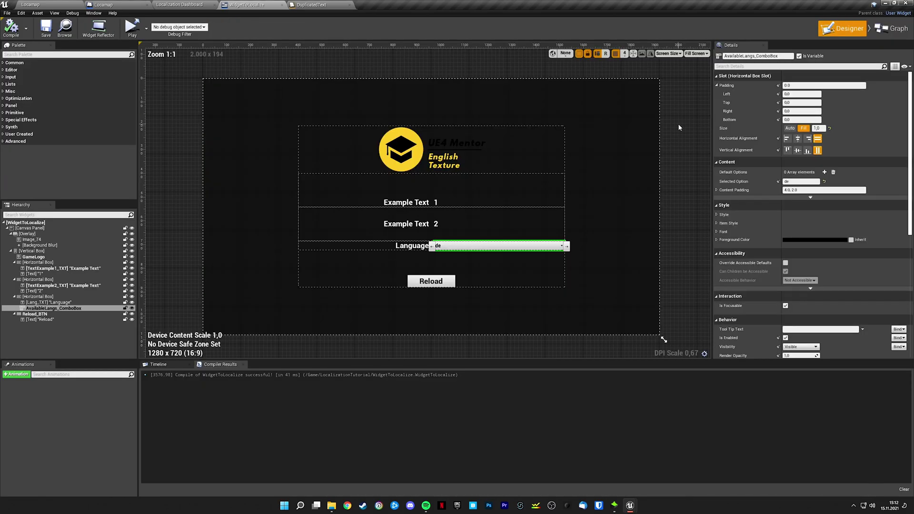
click(447, 282)
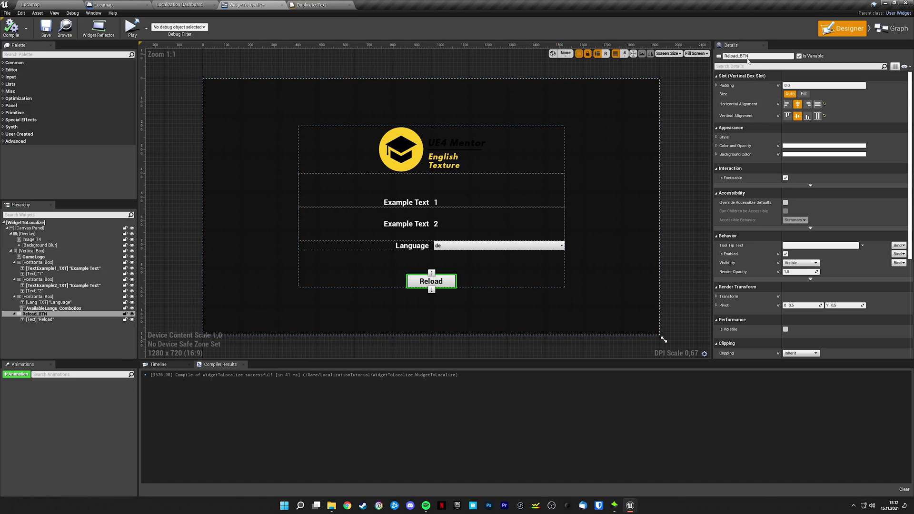
scroll(776, 192, down, 4)
scroll(779, 196, down, 2)
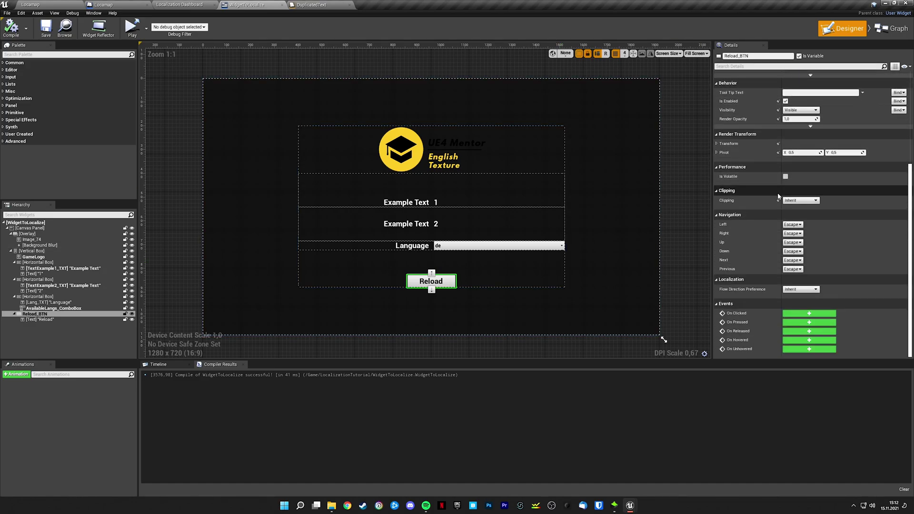
click(806, 315)
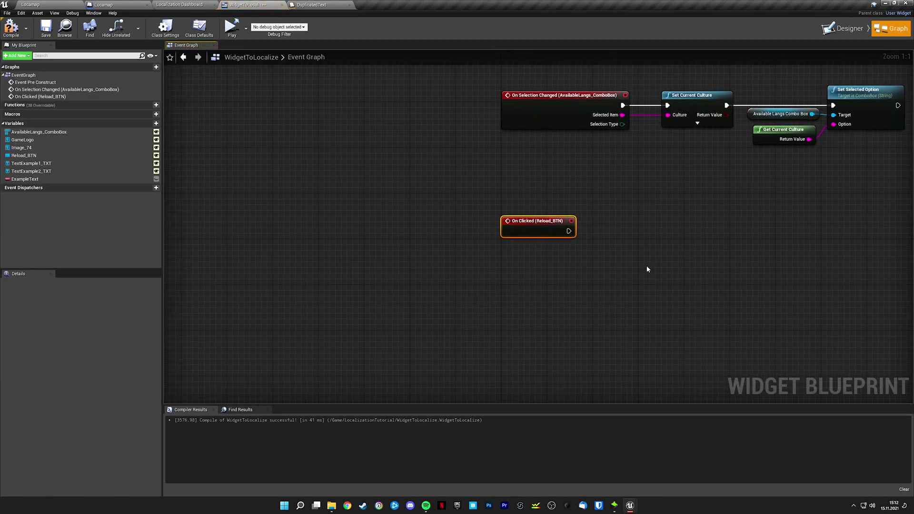
- Run an Open Level (by Name) node from the Reload_BTN click event with Level Name Locamap, and compile and save
right_drag(604, 256, 463, 251)
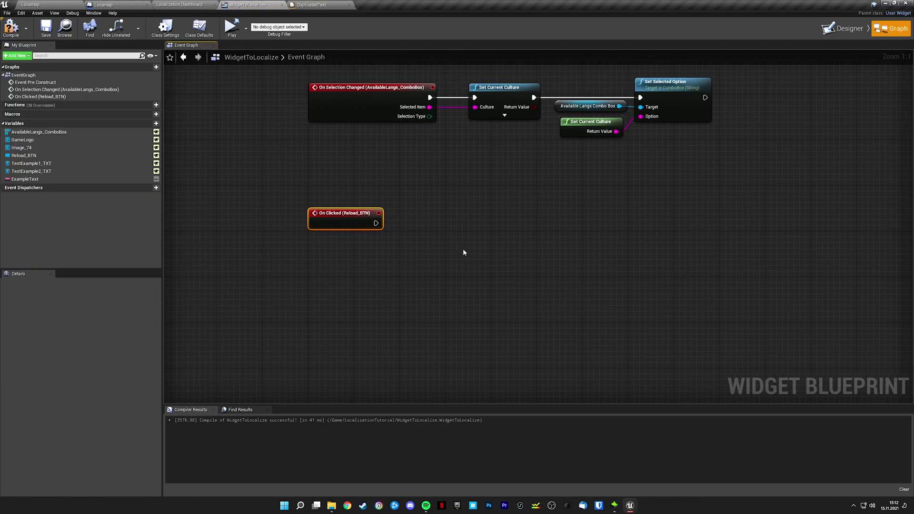
drag(376, 222, 419, 227)
text(openl)
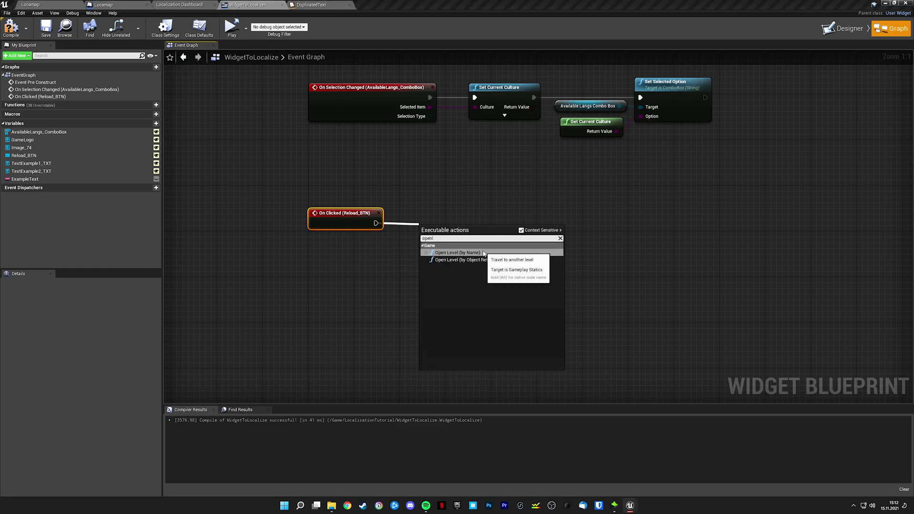
click(457, 252)
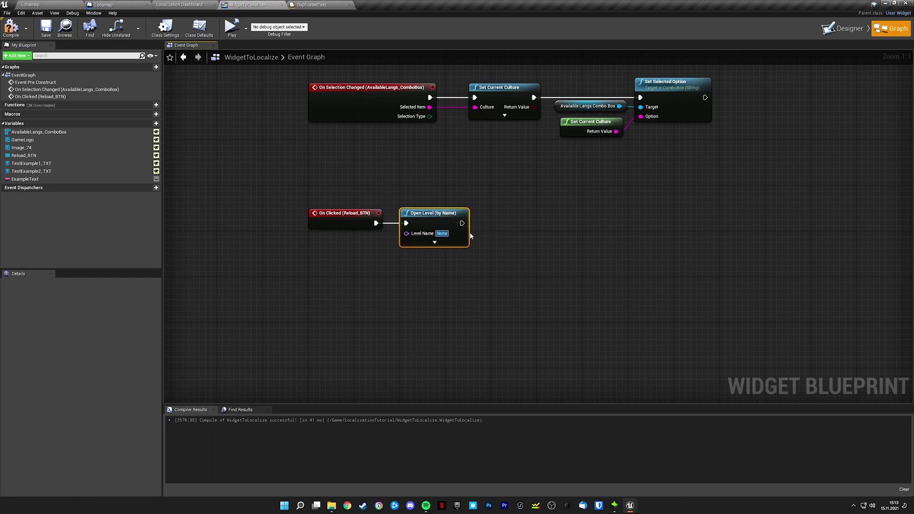
text(Locamap)
key(Return)
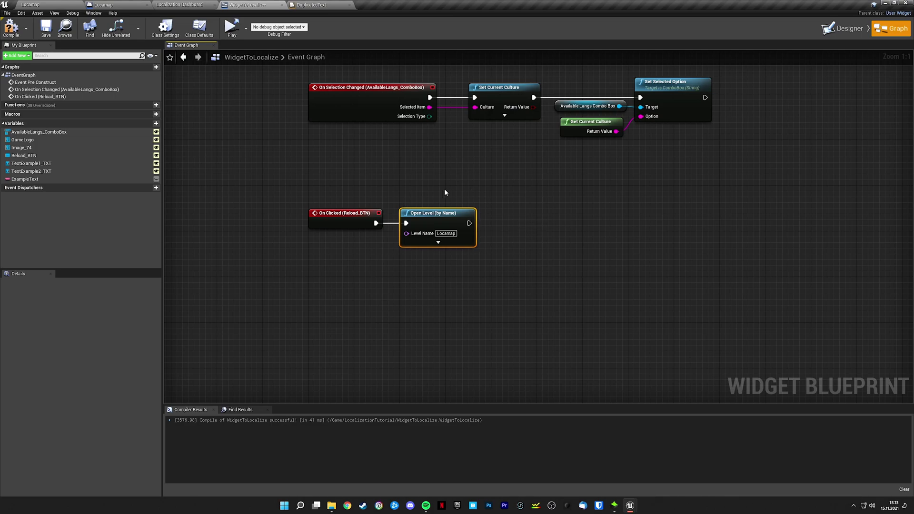
click(11, 28)
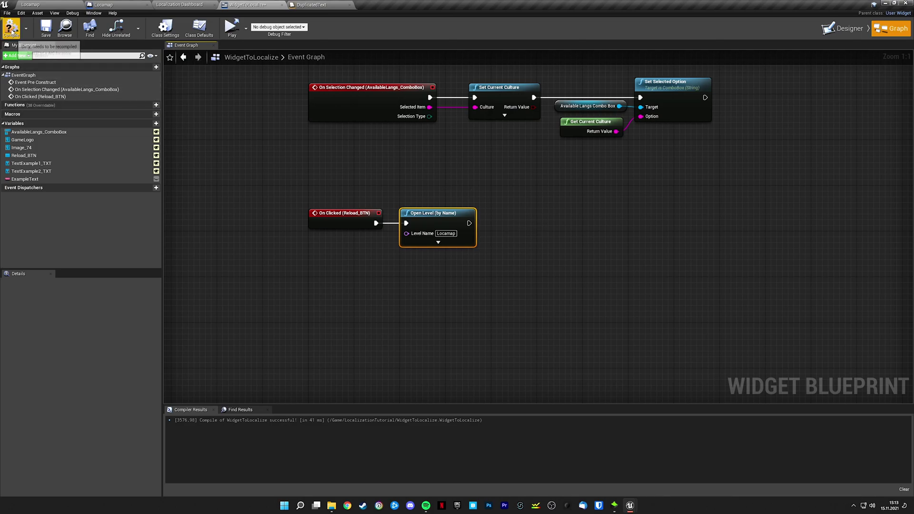
click(46, 36)
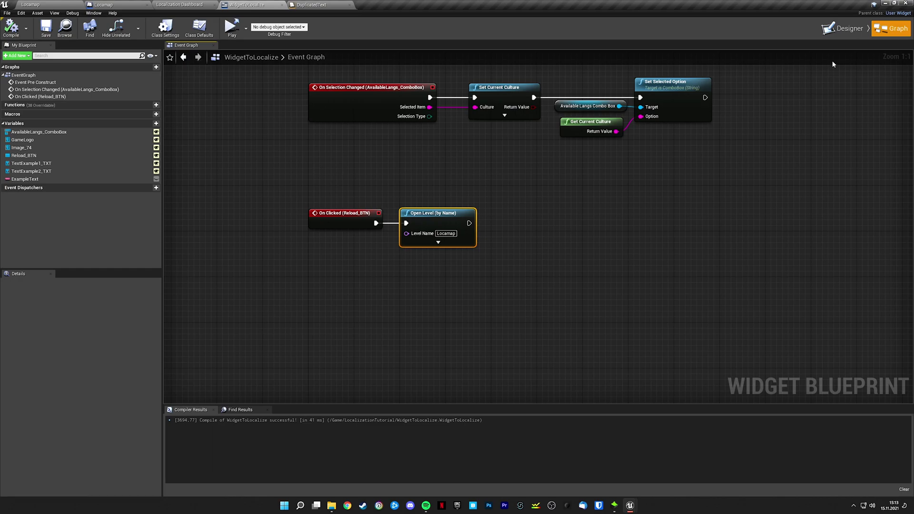
- Locate the texture used by the GameLogo image's brush in the project content
click(846, 34)
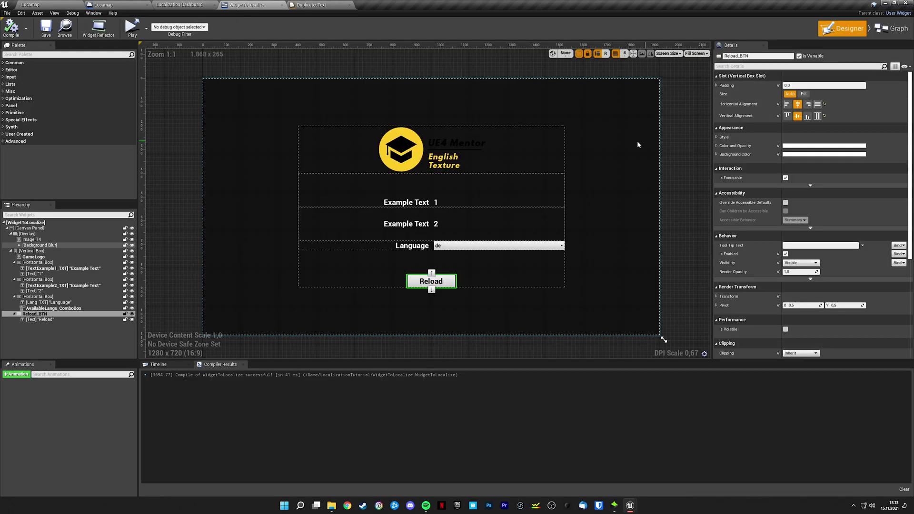
click(431, 157)
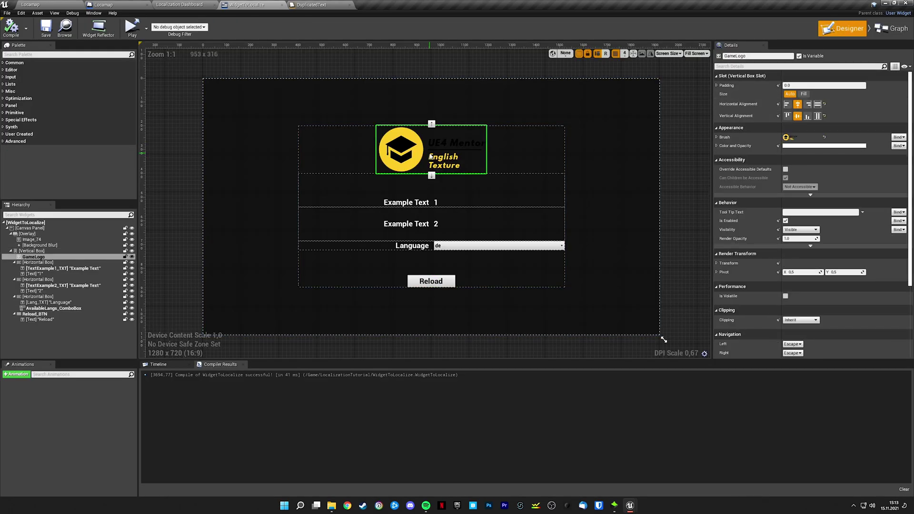
click(717, 138)
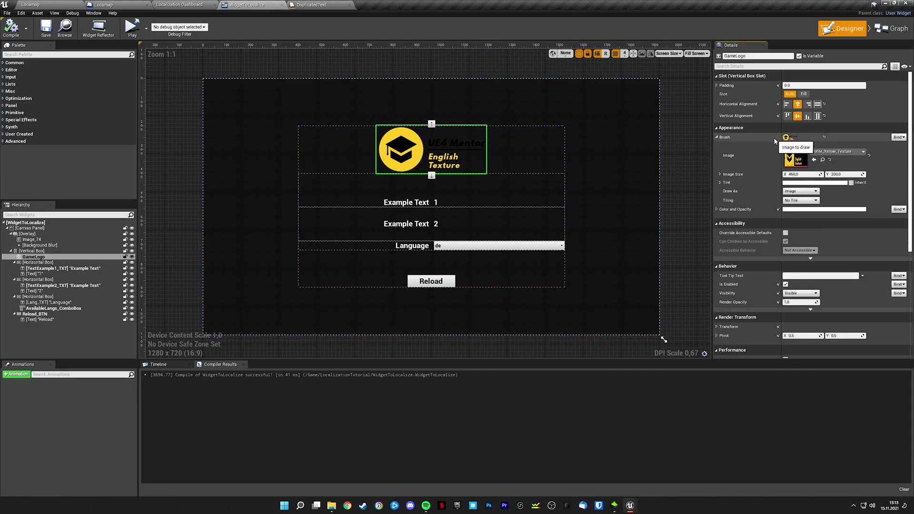
click(824, 161)
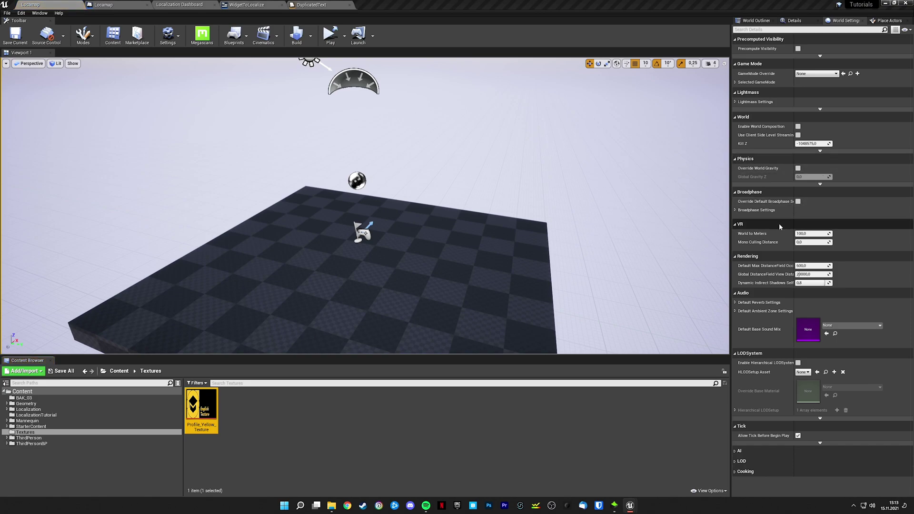
- Create a Deutsch localized asset from Profile_Yellow_Texture in the Textures folder
right_click(201, 408)
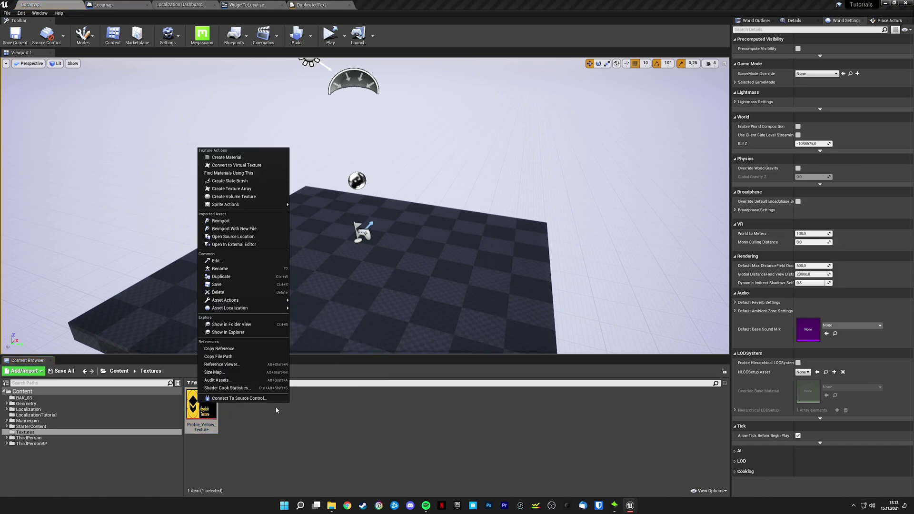
mouse_move(271, 308)
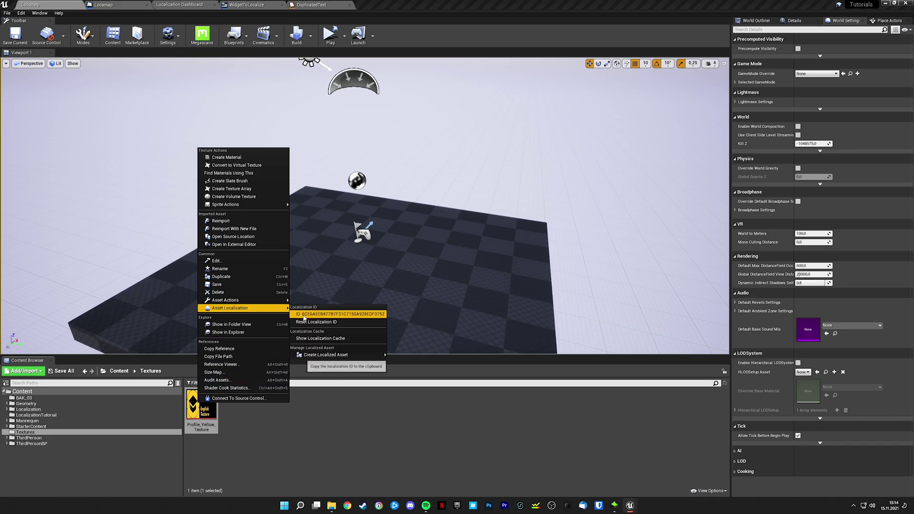
mouse_move(322, 356)
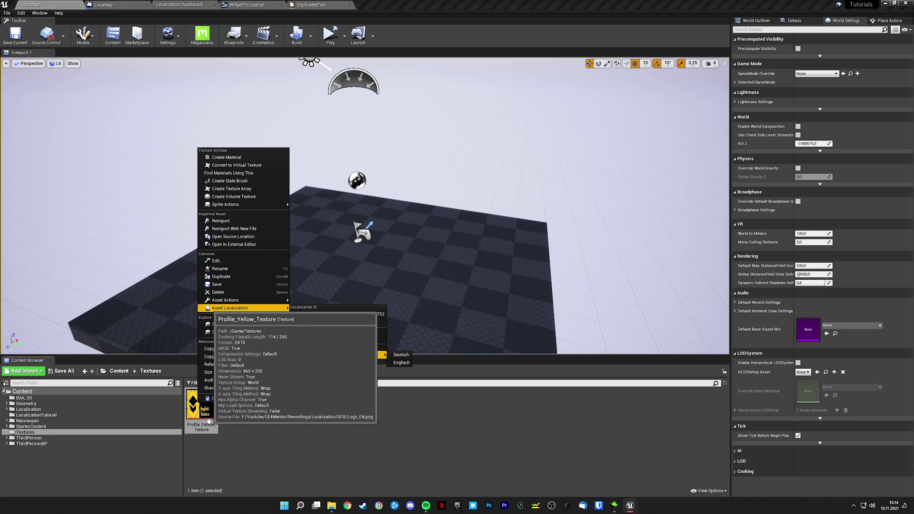
click(401, 356)
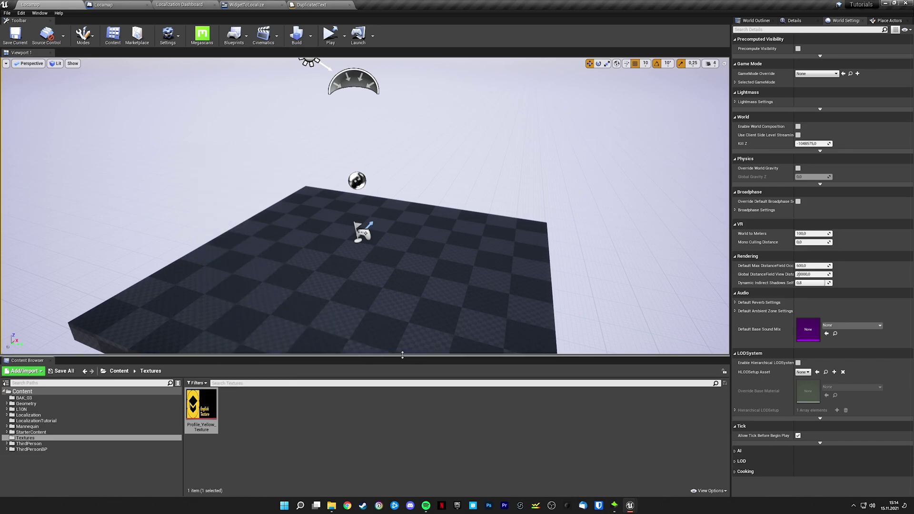
- Open the German copy of Profile_Yellow_Texture from the L10N/de/Textures folder
click(21, 409)
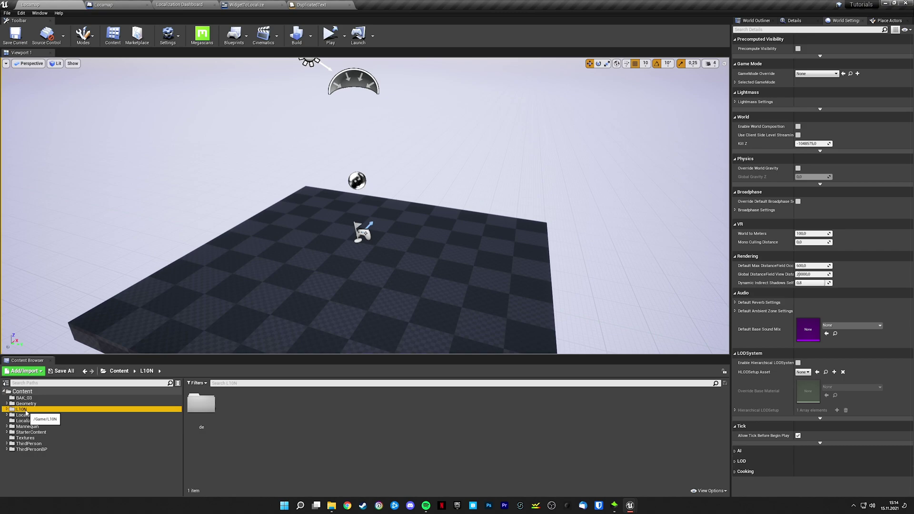
double_click(203, 415)
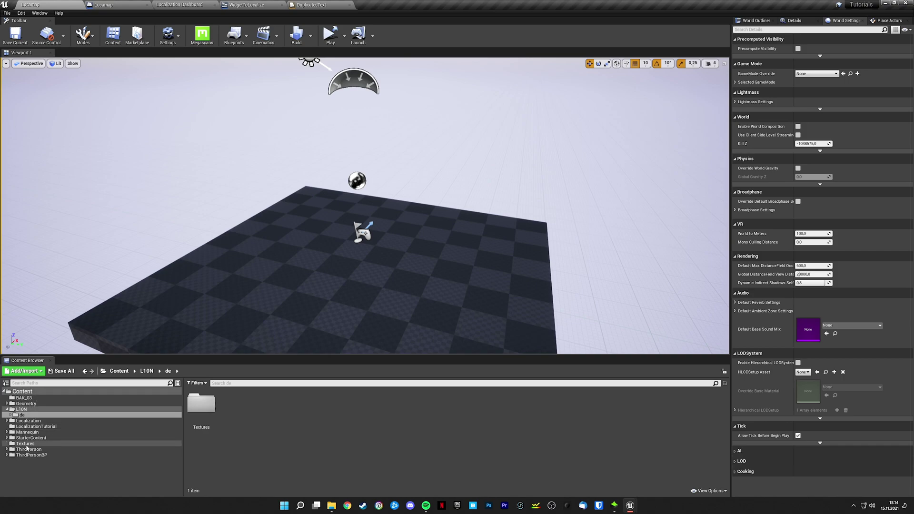
double_click(210, 411)
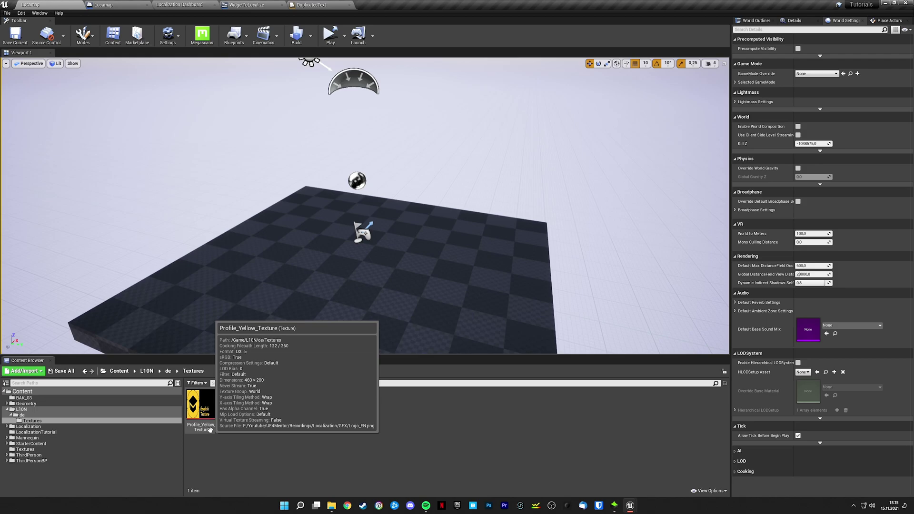
double_click(208, 401)
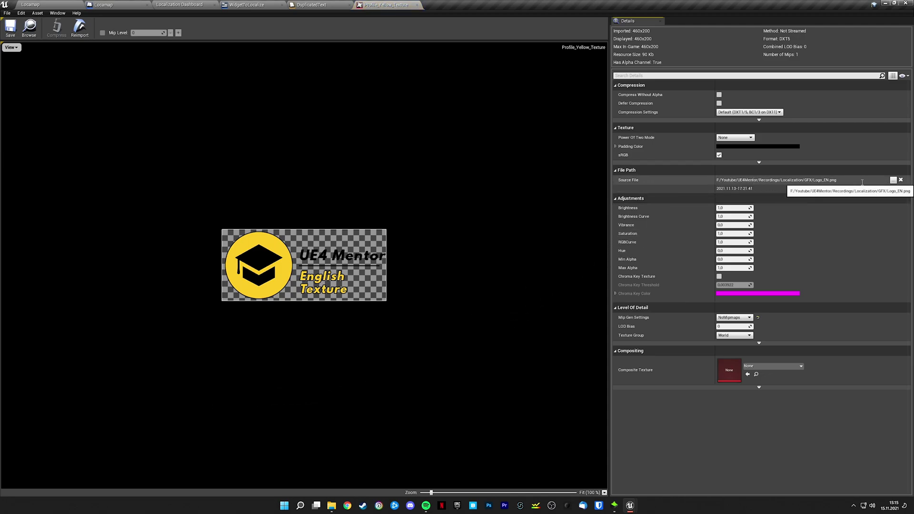
- Set the German texture's source file to Logo_DE.png, close the texture and return to the Locamap level
click(893, 180)
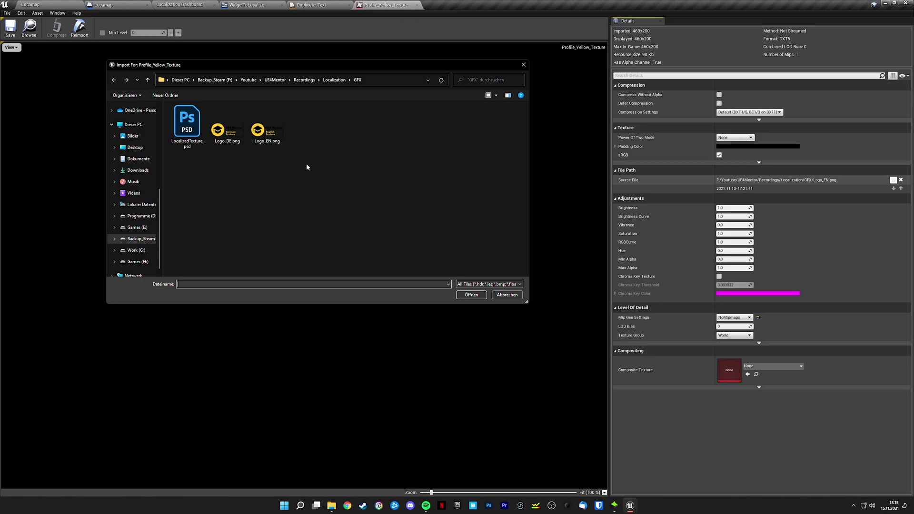
click(228, 142)
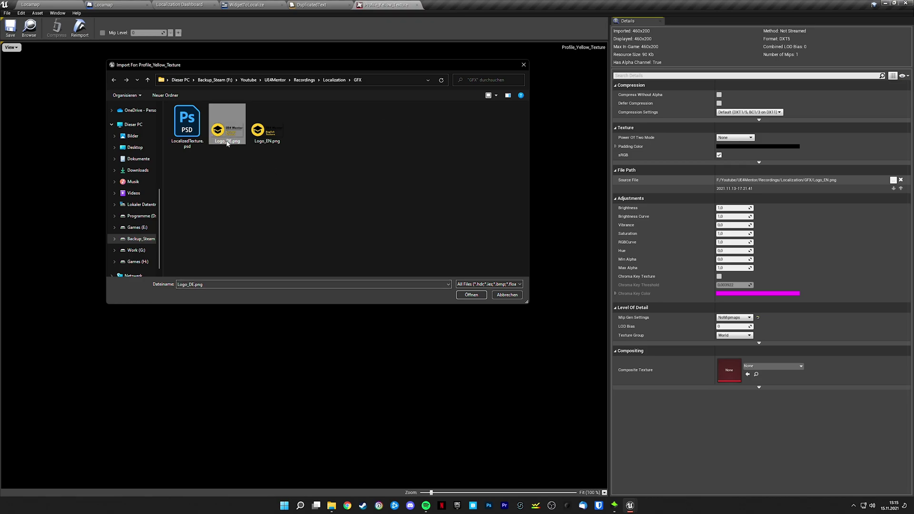
click(471, 295)
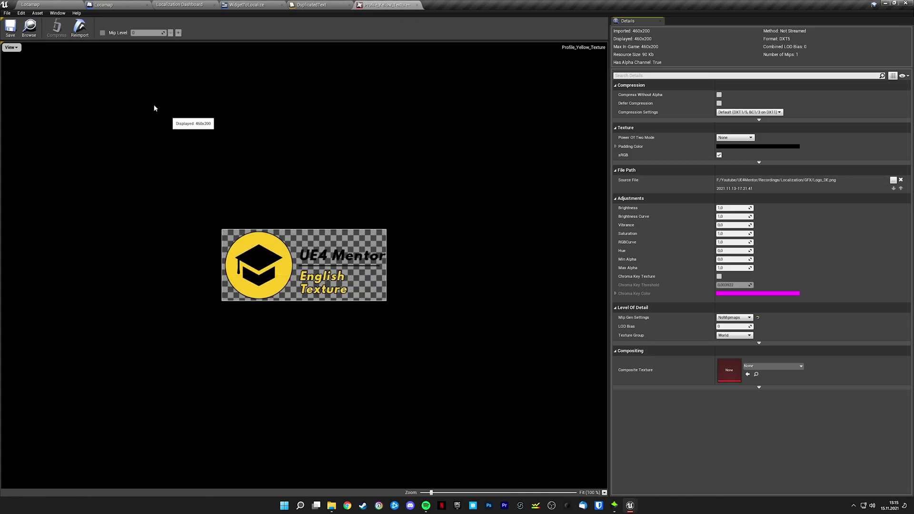
click(417, 5)
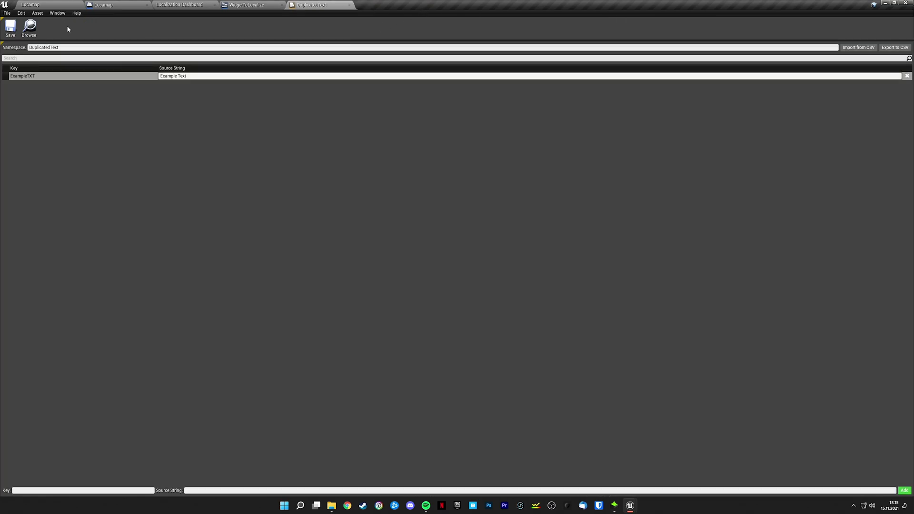
click(36, 5)
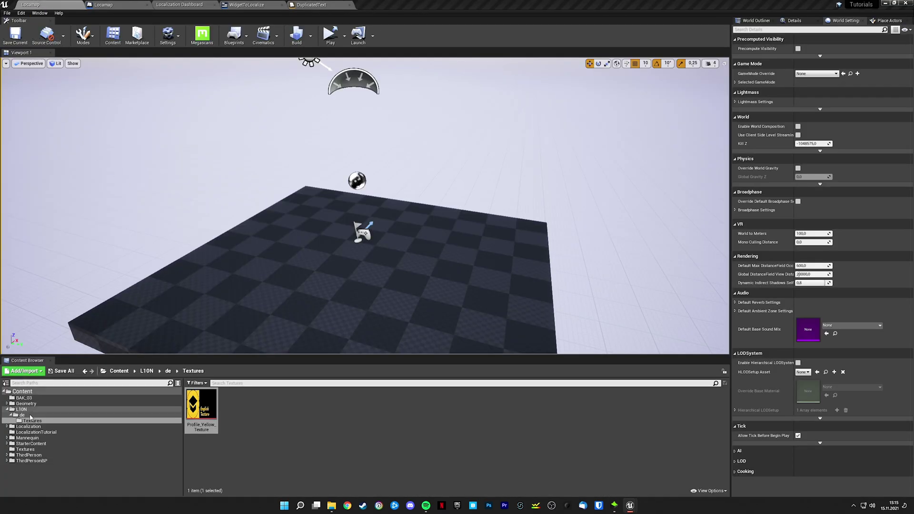
- Reimport the German Profile_Yellow_Texture from Logo_DE.png, check its image in the texture editor and save the asset
right_click(206, 406)
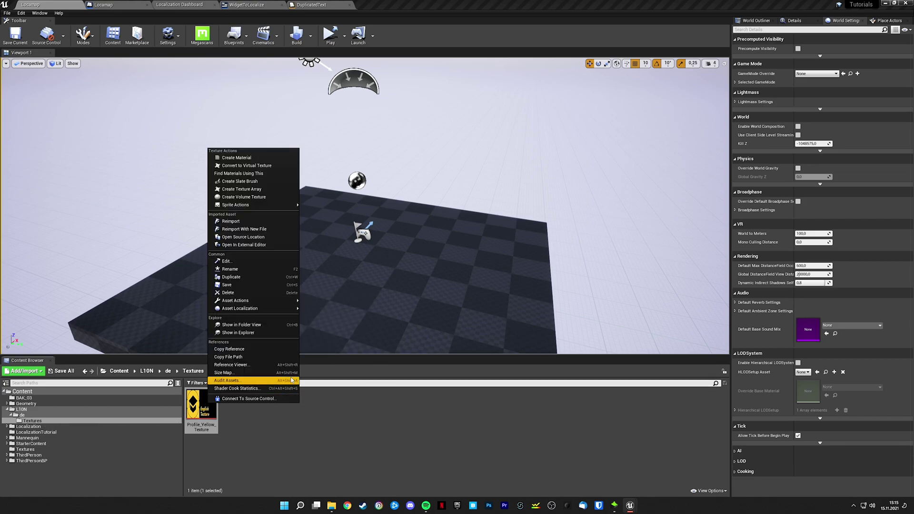
click(226, 222)
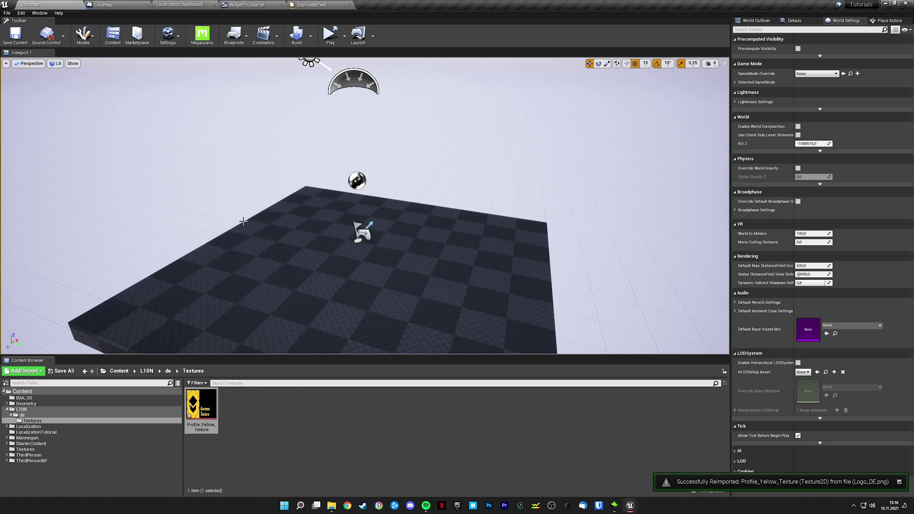
mouse_move(201, 410)
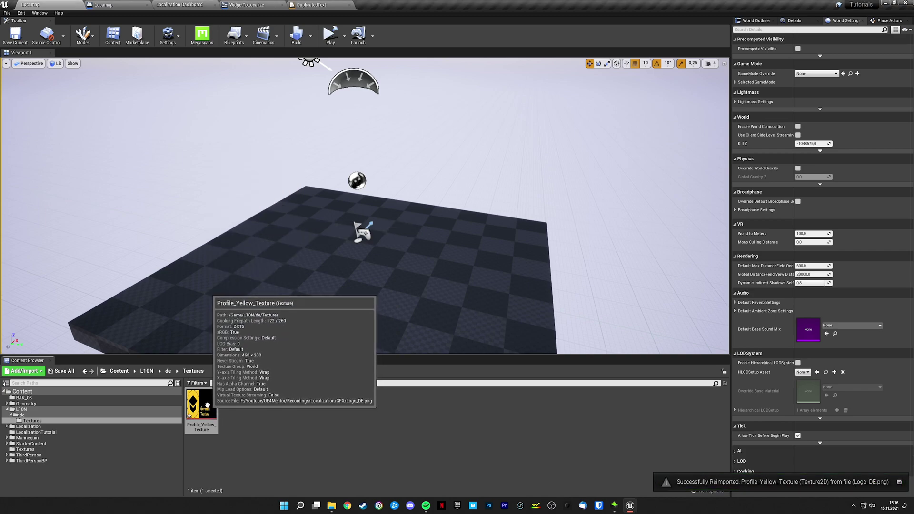
double_click(208, 411)
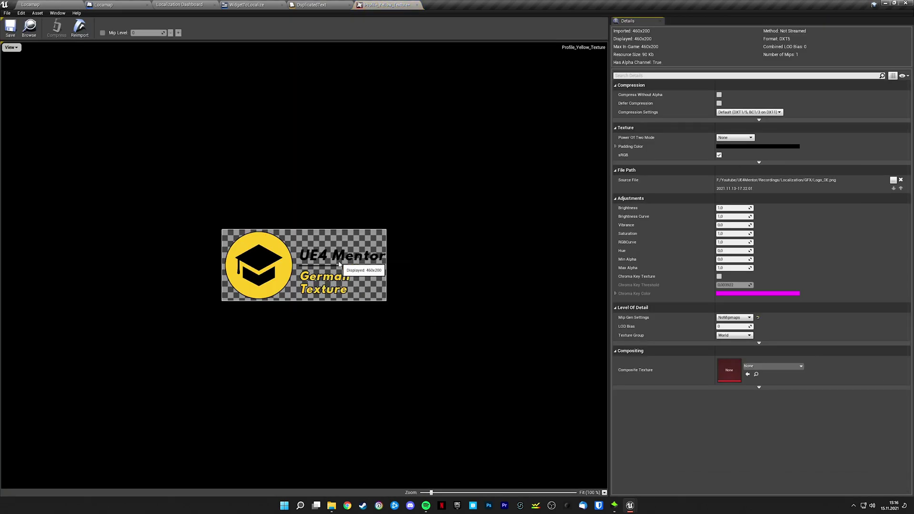
click(417, 5)
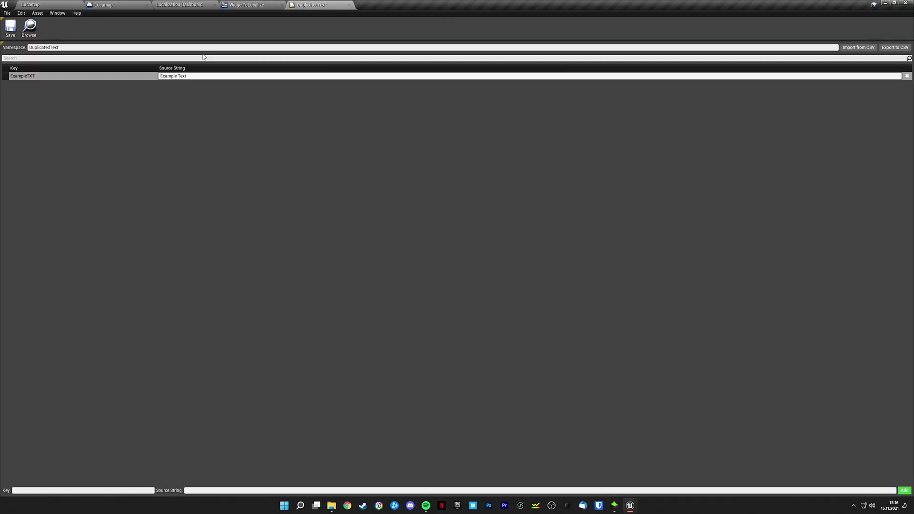
click(56, 4)
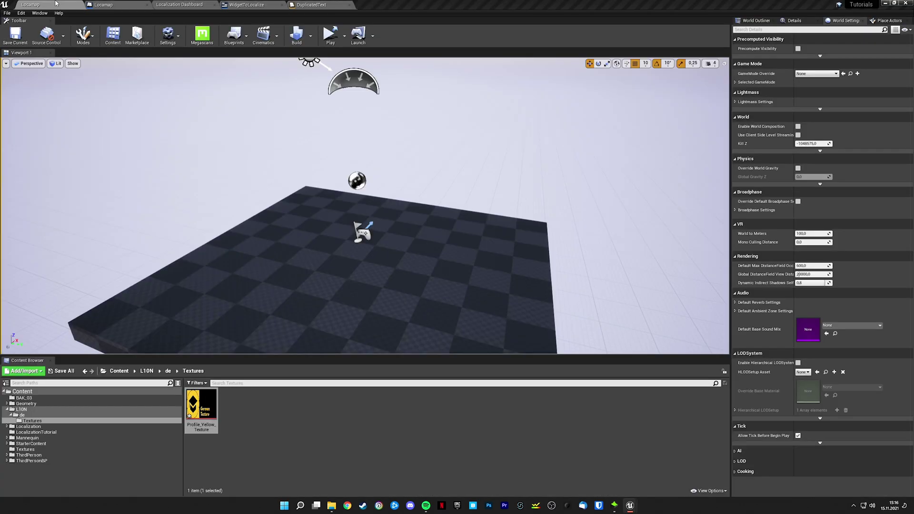
click(72, 372)
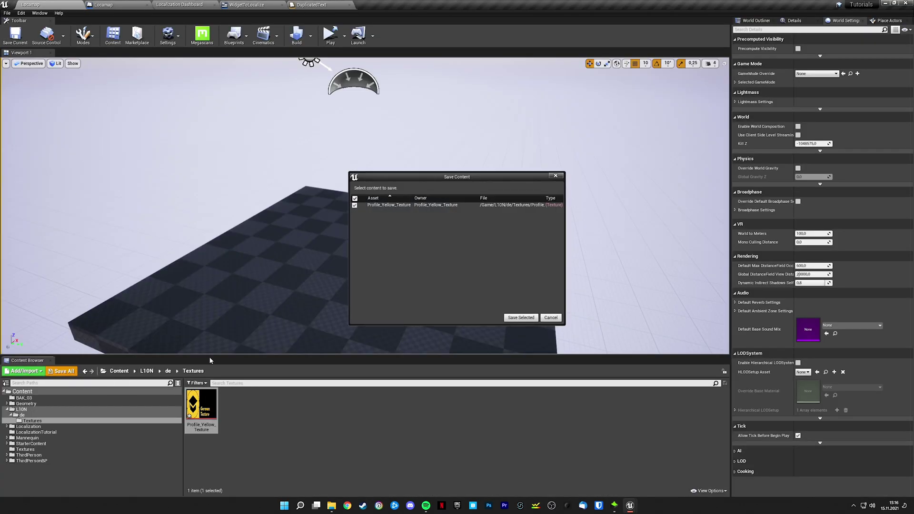
click(521, 317)
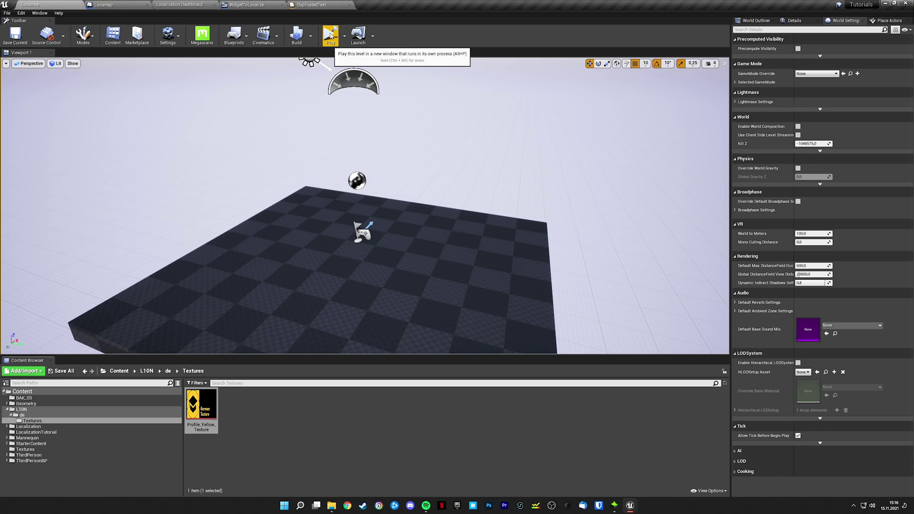
- Play the level, switch the widget's language to en and reload the level to test the English logo
click(330, 36)
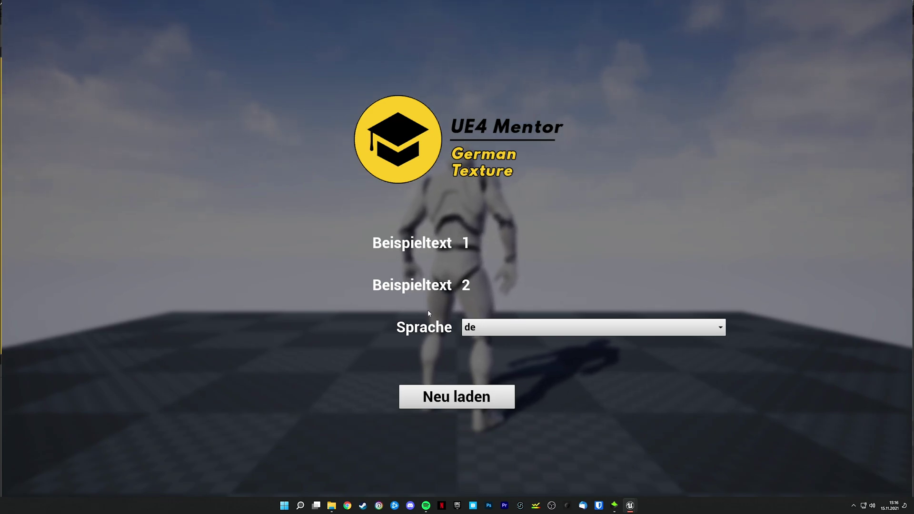
click(481, 327)
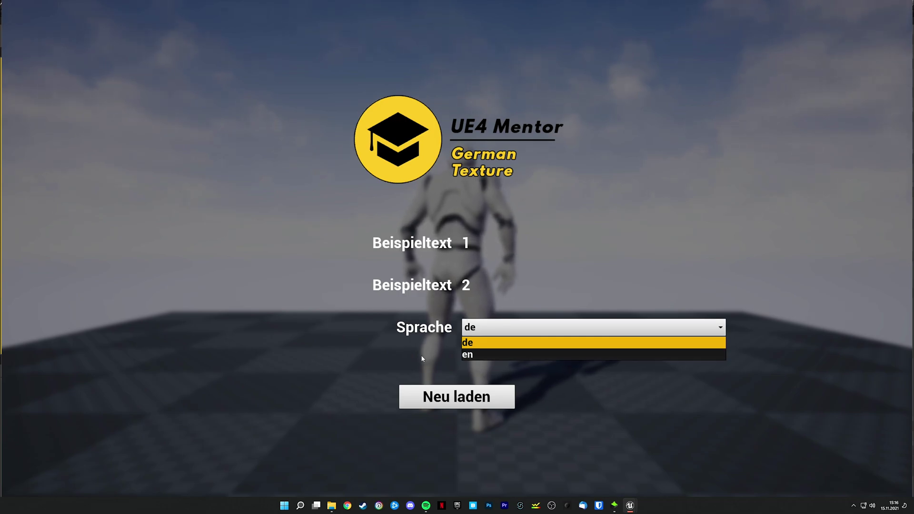
click(507, 358)
click(507, 355)
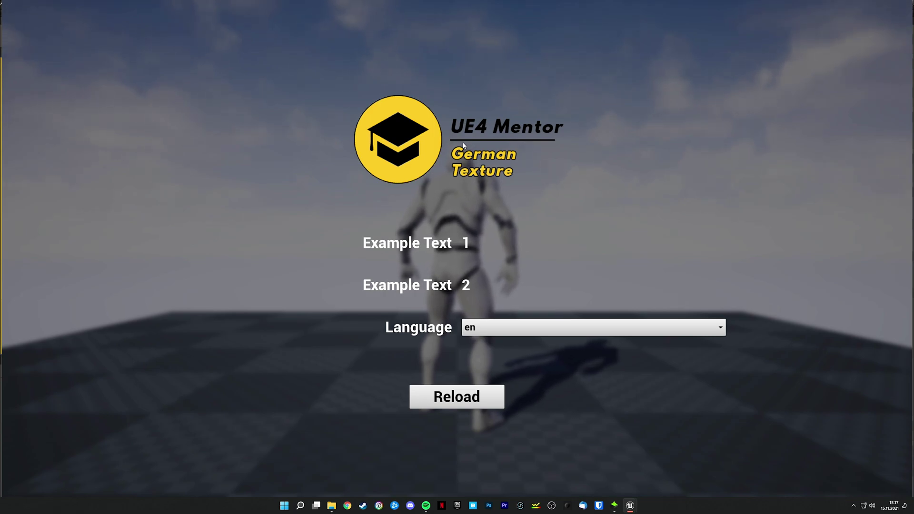
click(462, 402)
click(453, 401)
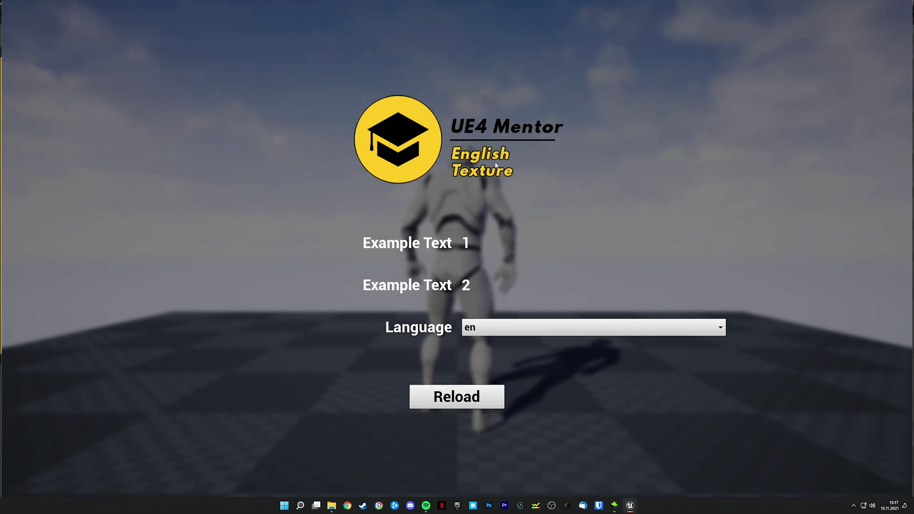
- Switch the running widget back to de and reload the level to test the German logo
click(476, 327)
click(479, 341)
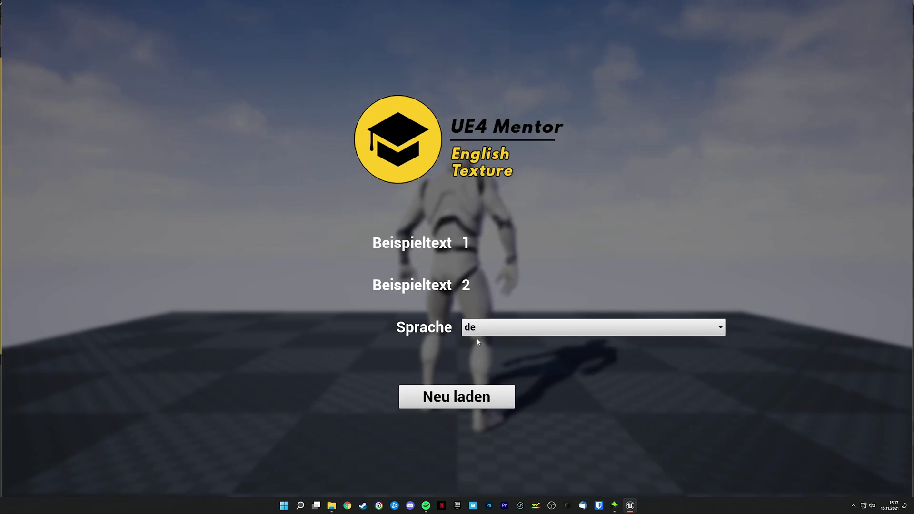
click(466, 405)
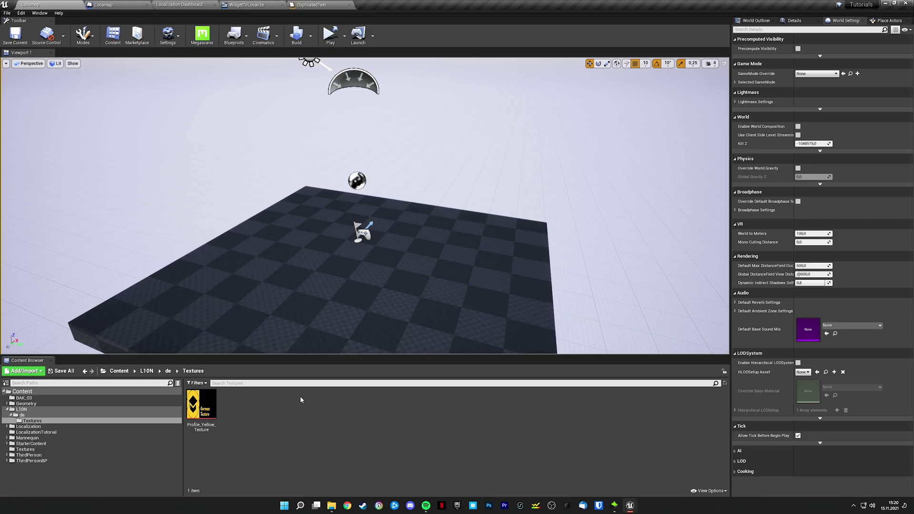
- Add a new variable of type Name in WidgetToLocalize's graph and compile the blueprint
click(253, 8)
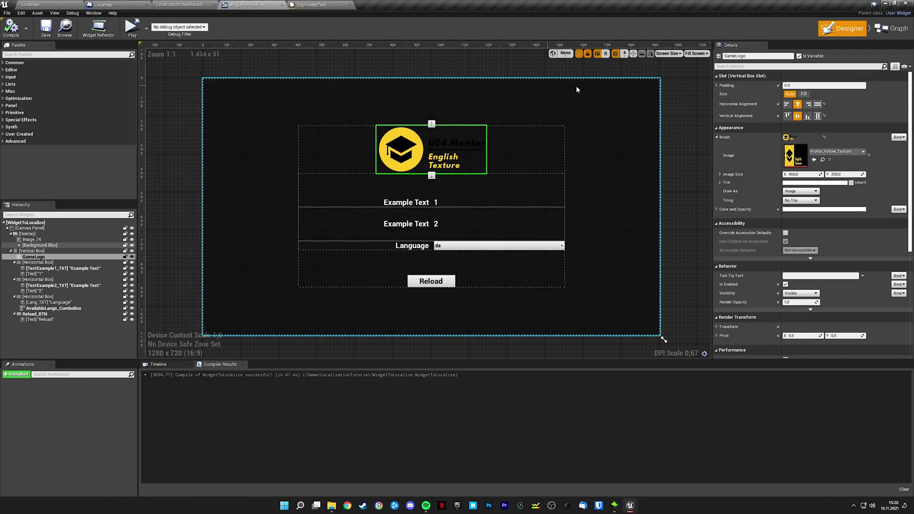
click(891, 29)
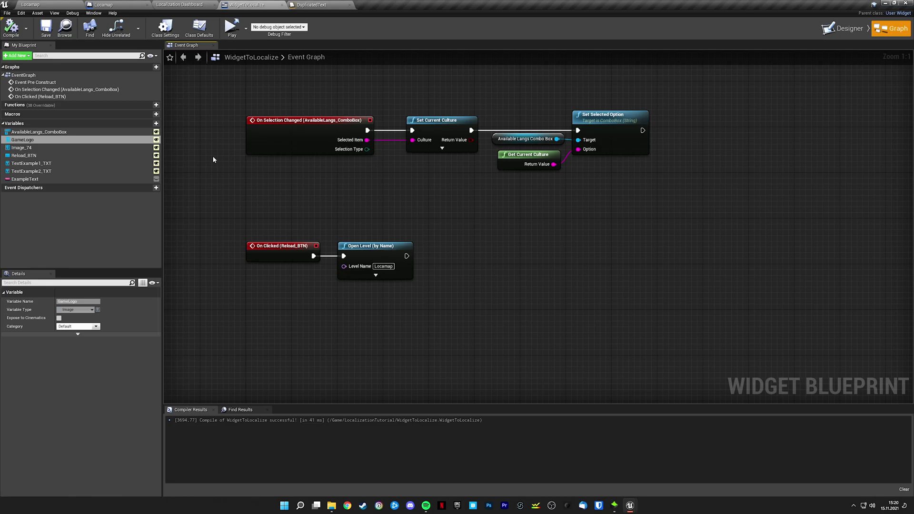
click(156, 123)
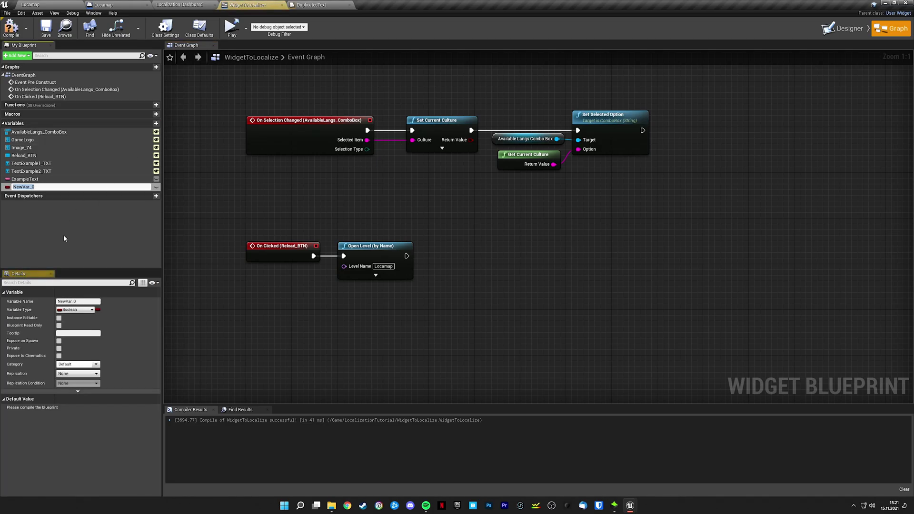
click(51, 187)
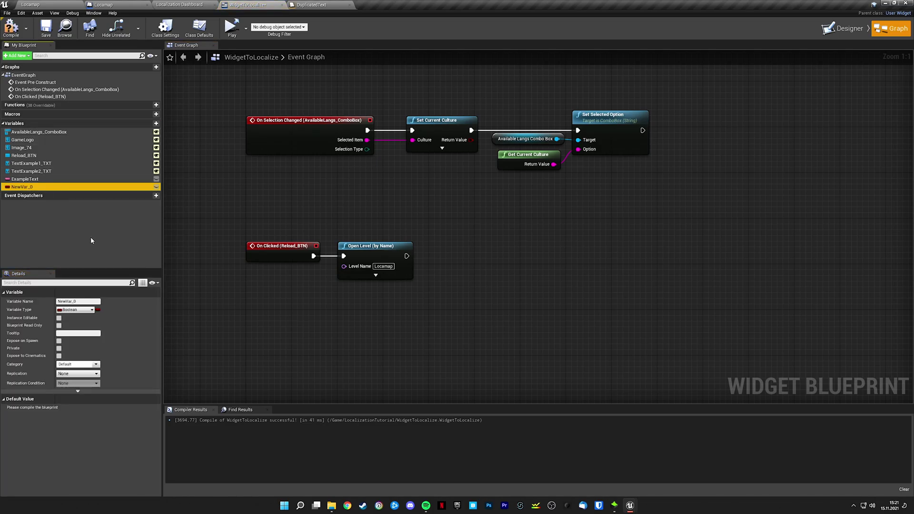
click(75, 310)
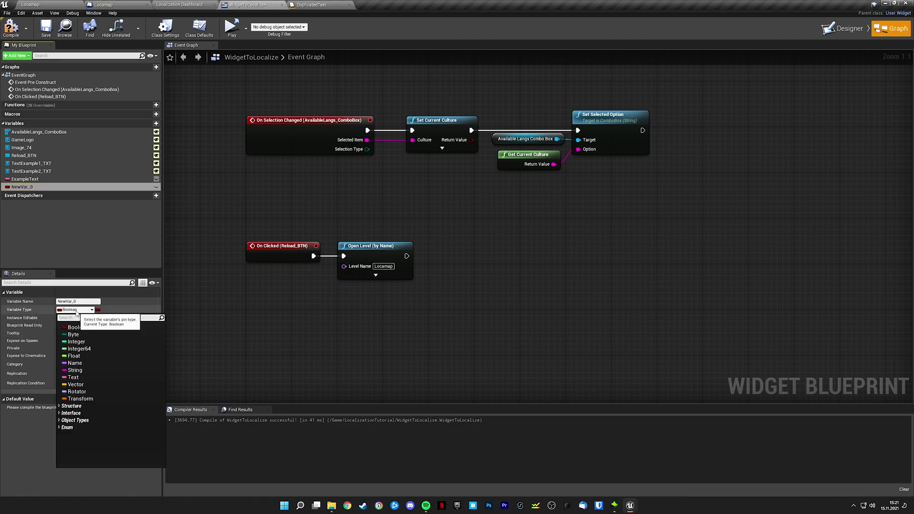
click(75, 363)
click(11, 27)
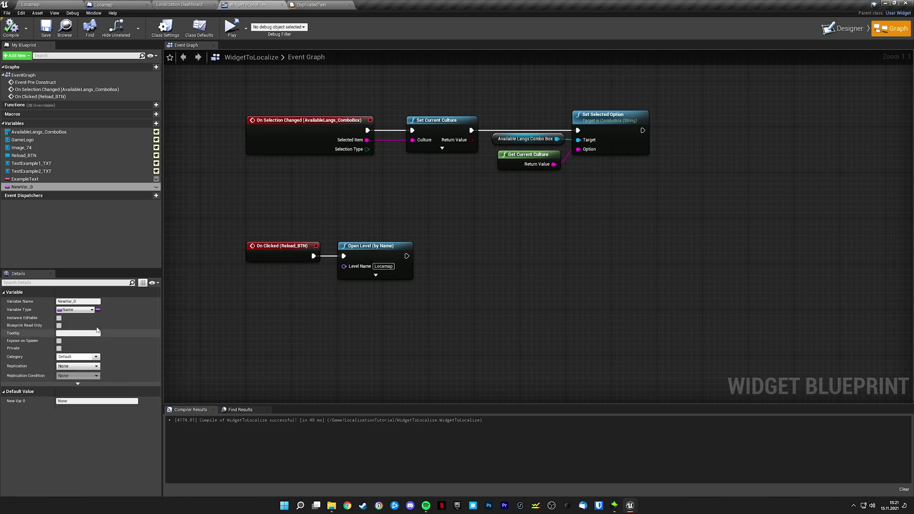
- Change the new variable's type to String and finally to Text, compile, and open its default value's localization options
click(76, 310)
click(74, 371)
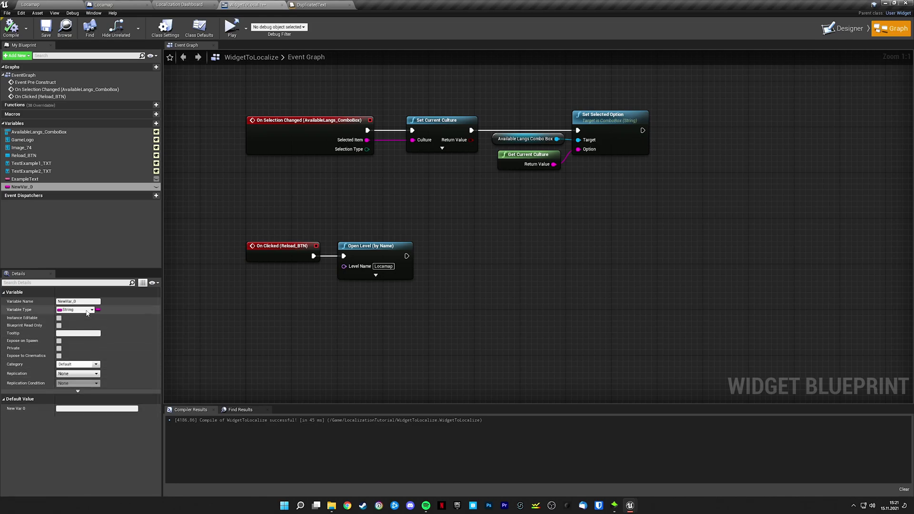
click(76, 310)
click(73, 378)
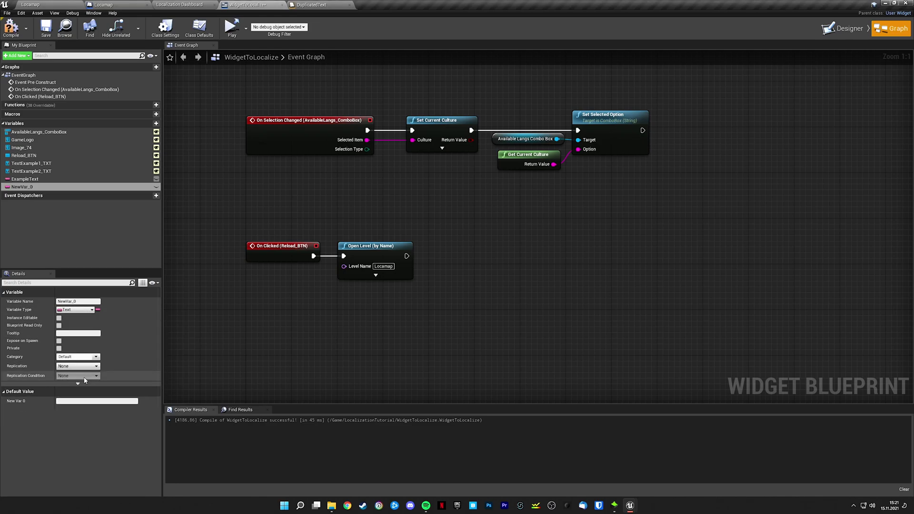
click(12, 36)
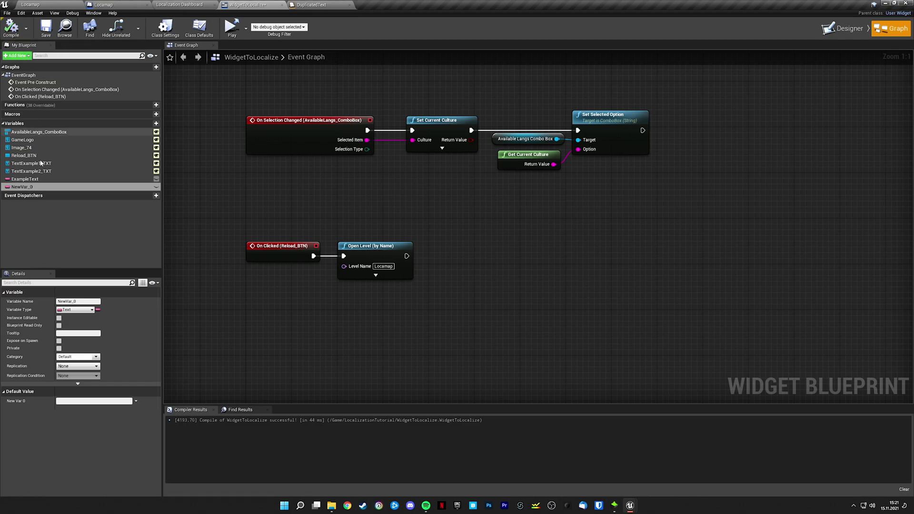
click(137, 403)
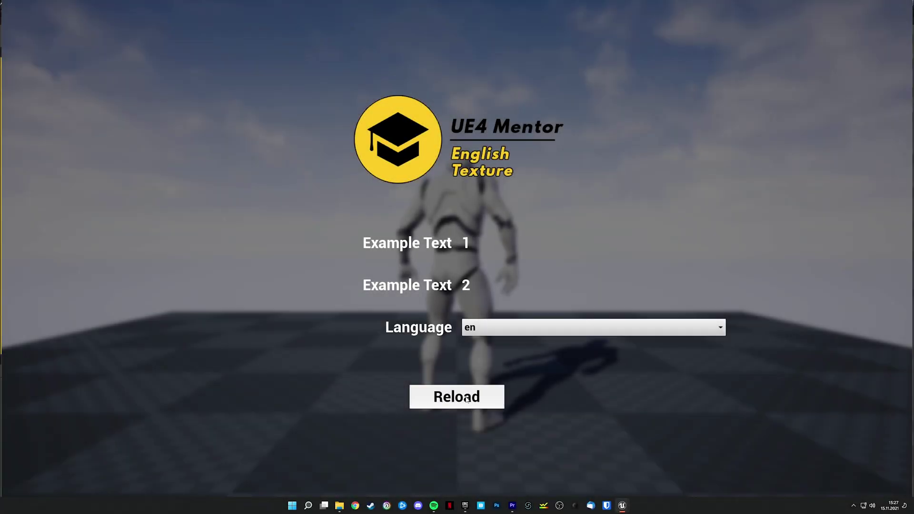
- In the running game, switch the language to de and back to en, reloading the level after each change
click(501, 332)
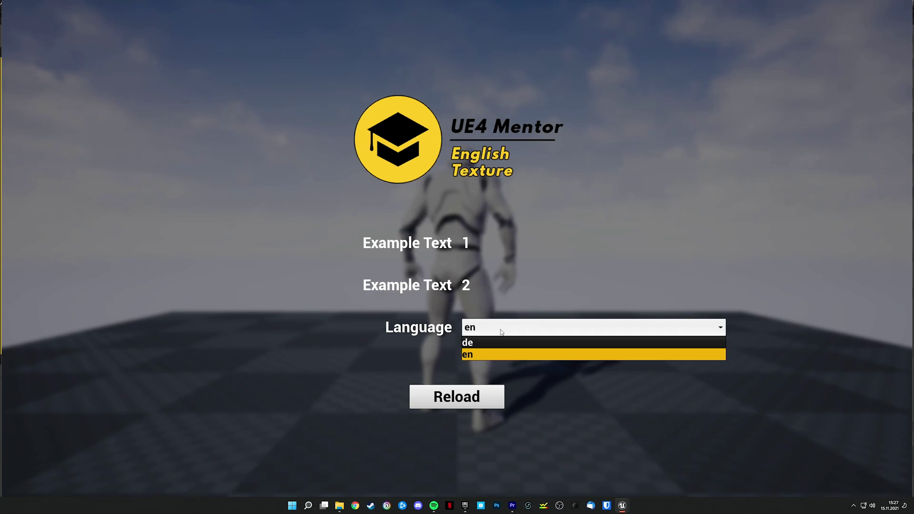
click(500, 341)
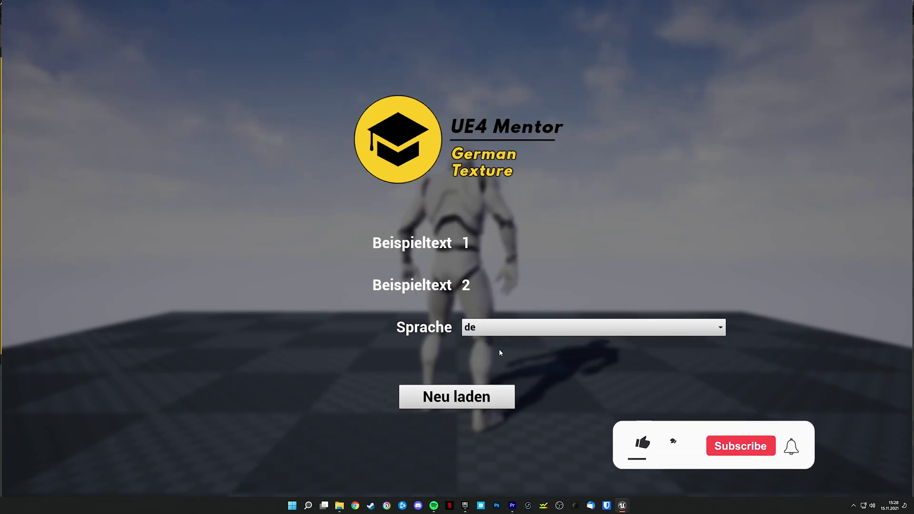
click(503, 327)
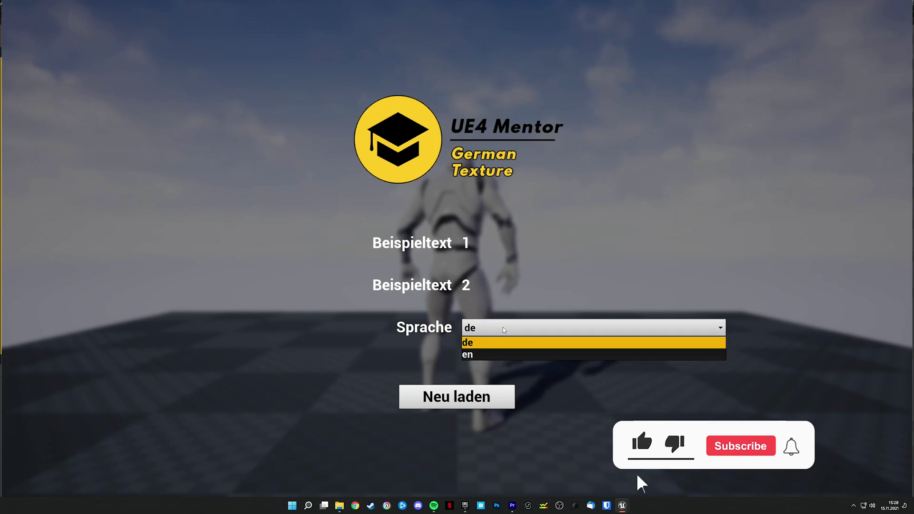
click(496, 354)
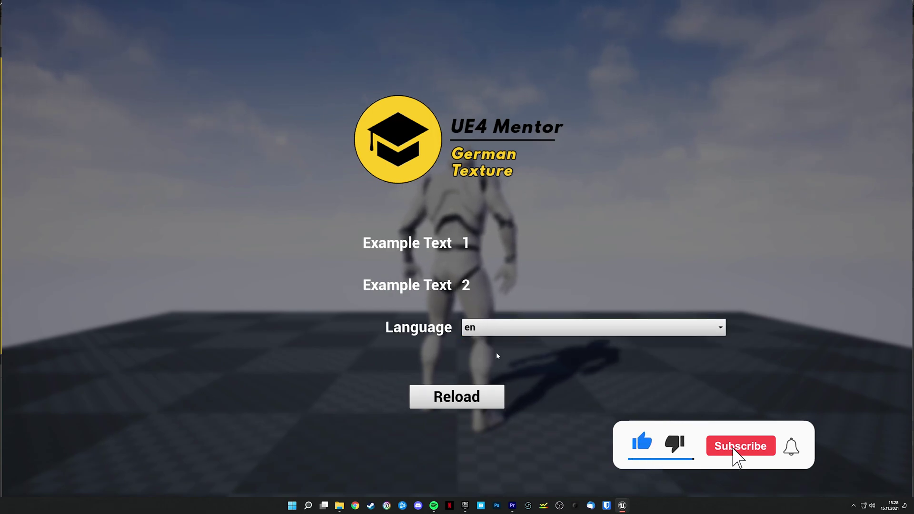
click(480, 399)
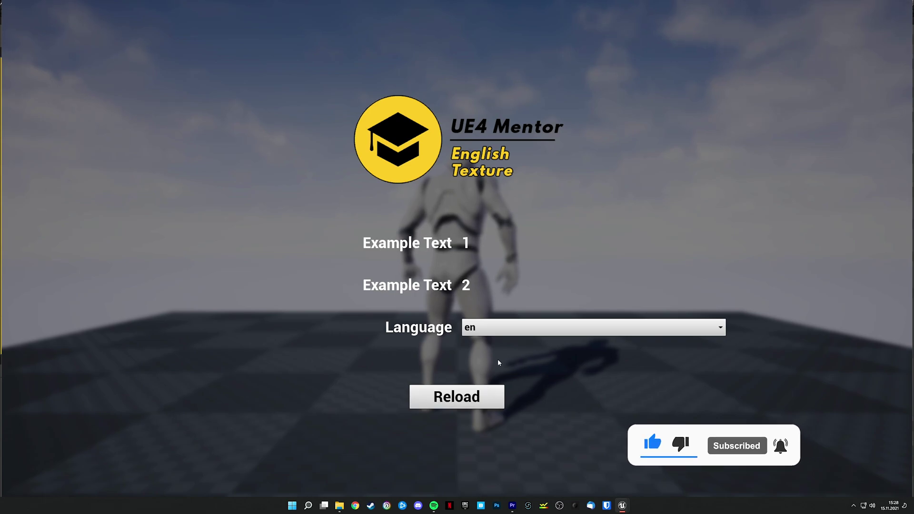
- Repeat the test by selecting de and en once more, reloading the level each time to compare logos and texts
click(509, 330)
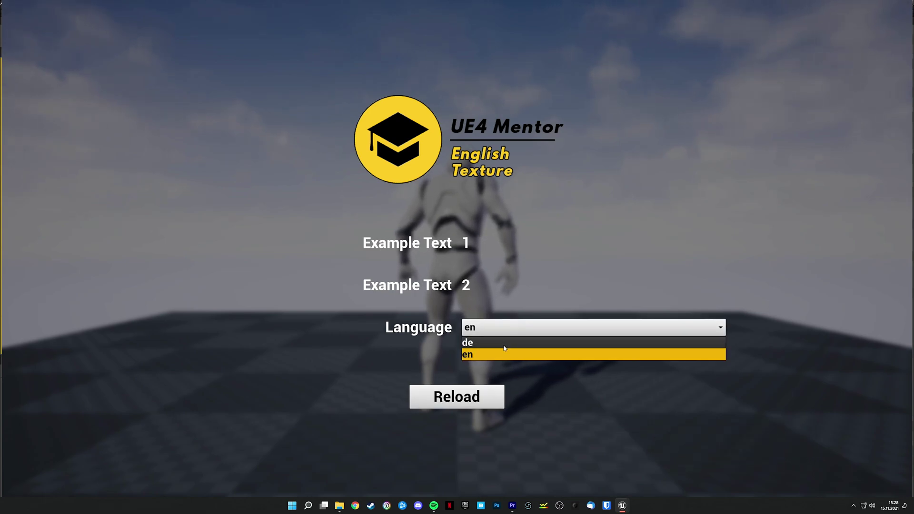
click(500, 343)
click(487, 390)
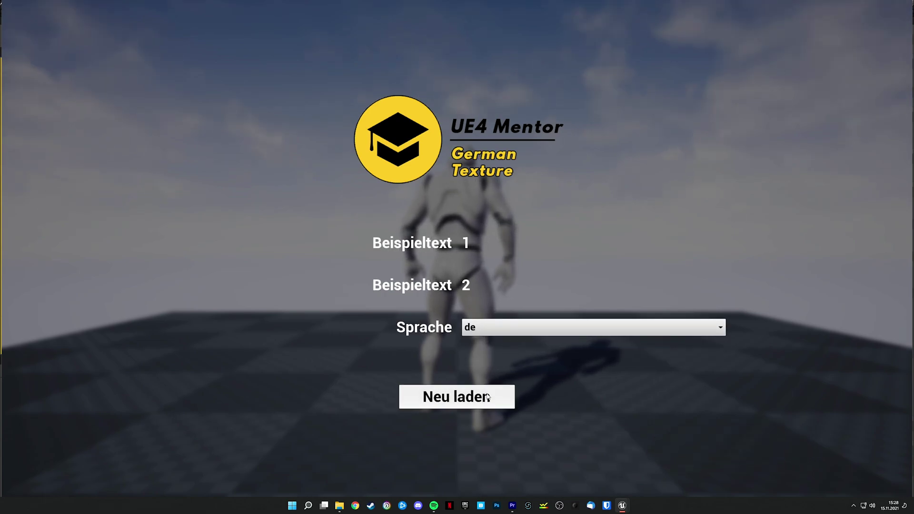
click(509, 334)
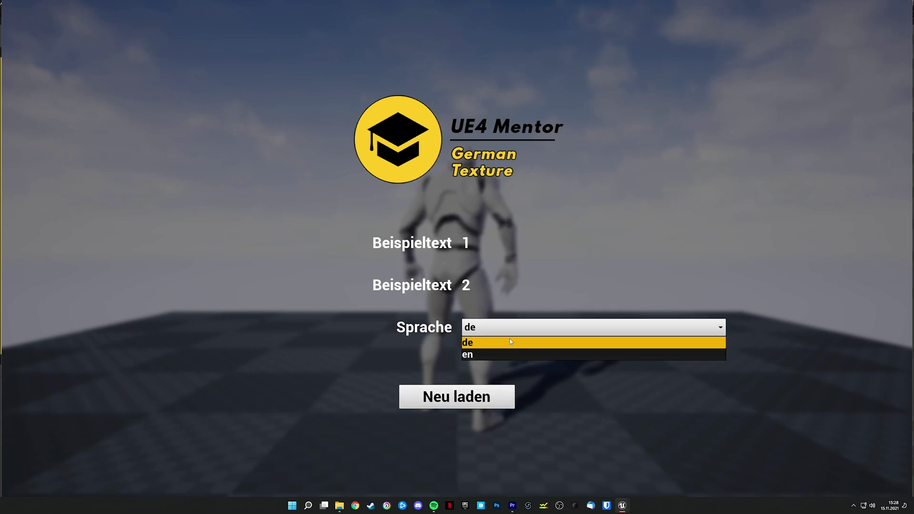
click(507, 356)
click(476, 398)
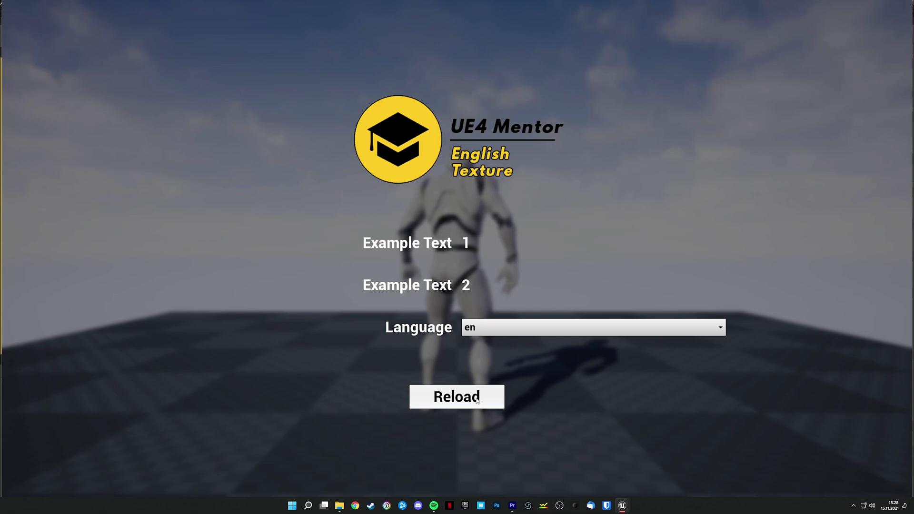
- Set the running widget's language to de and reload the level to show the German logo
click(530, 331)
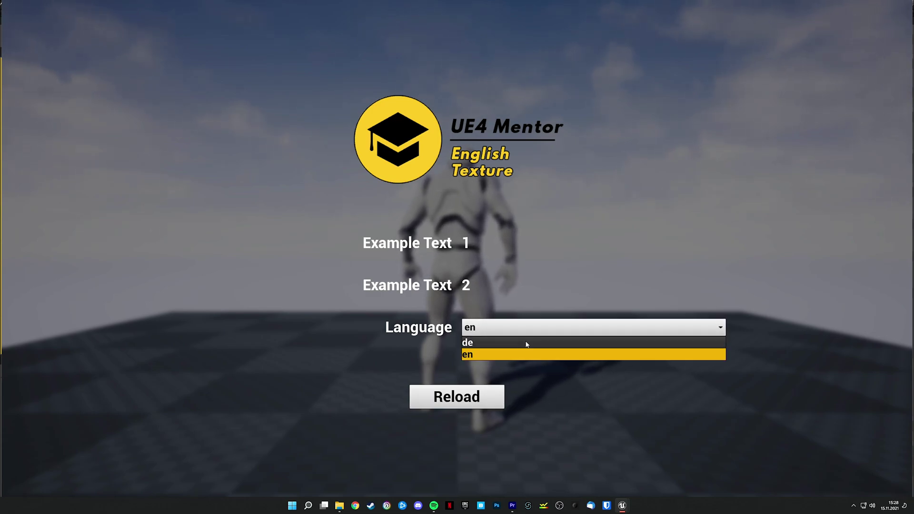
click(526, 343)
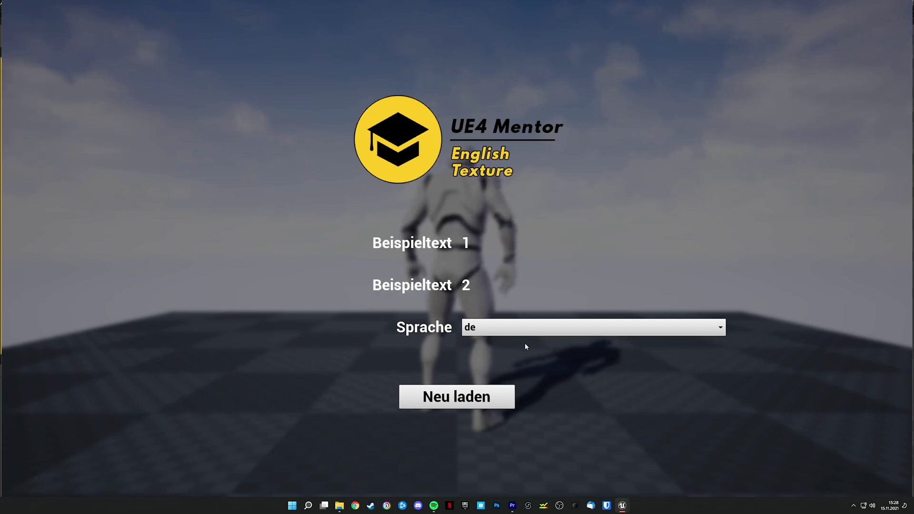
click(485, 400)
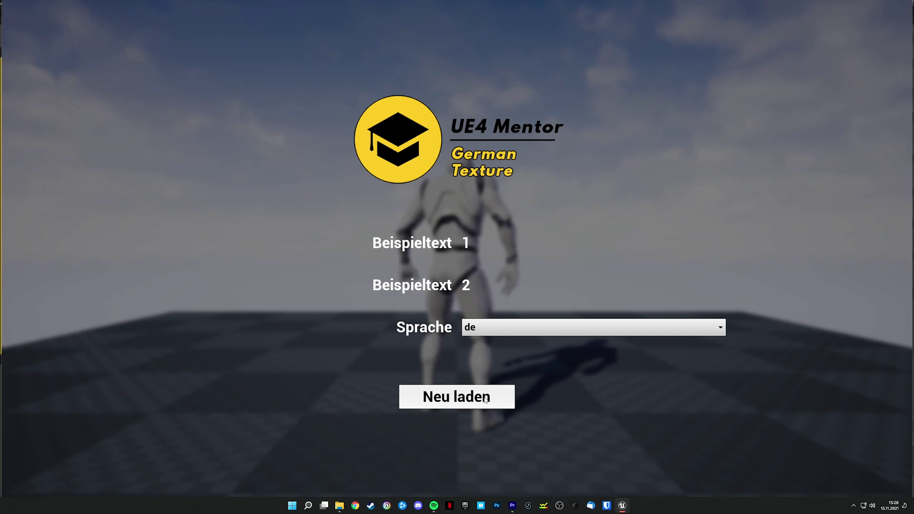